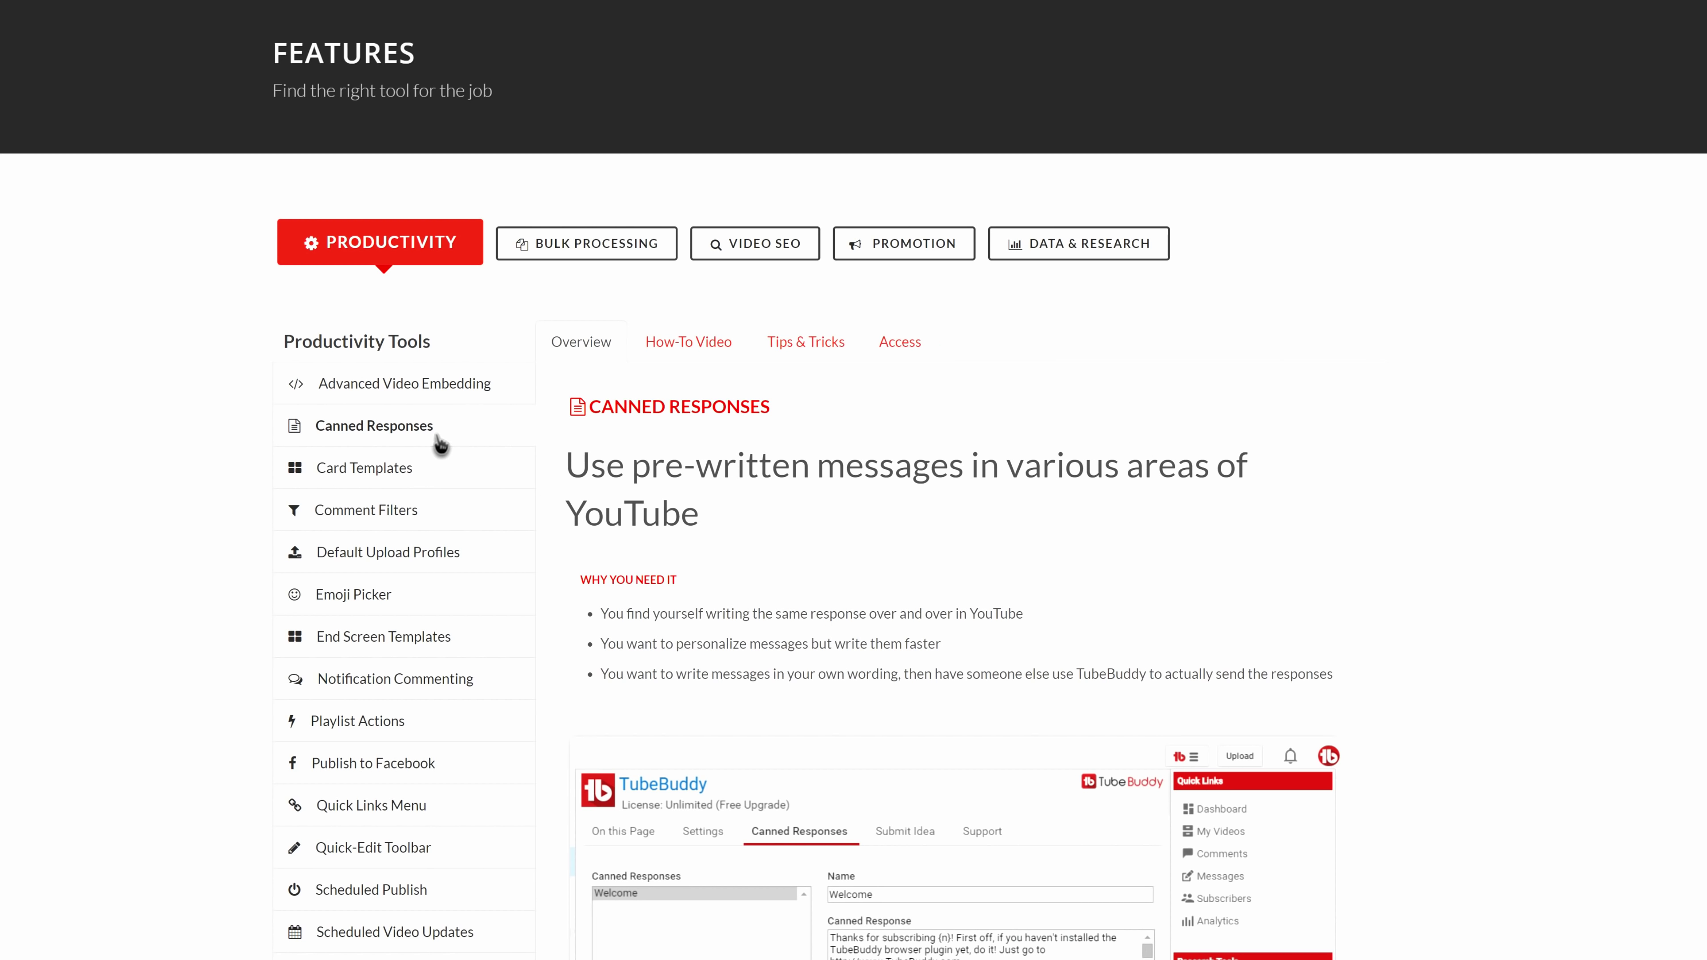
# Step: Open the Default Upload Profiles, End Screen Templates and Notification Commenting feature descriptions
pyautogui.click(411, 541)
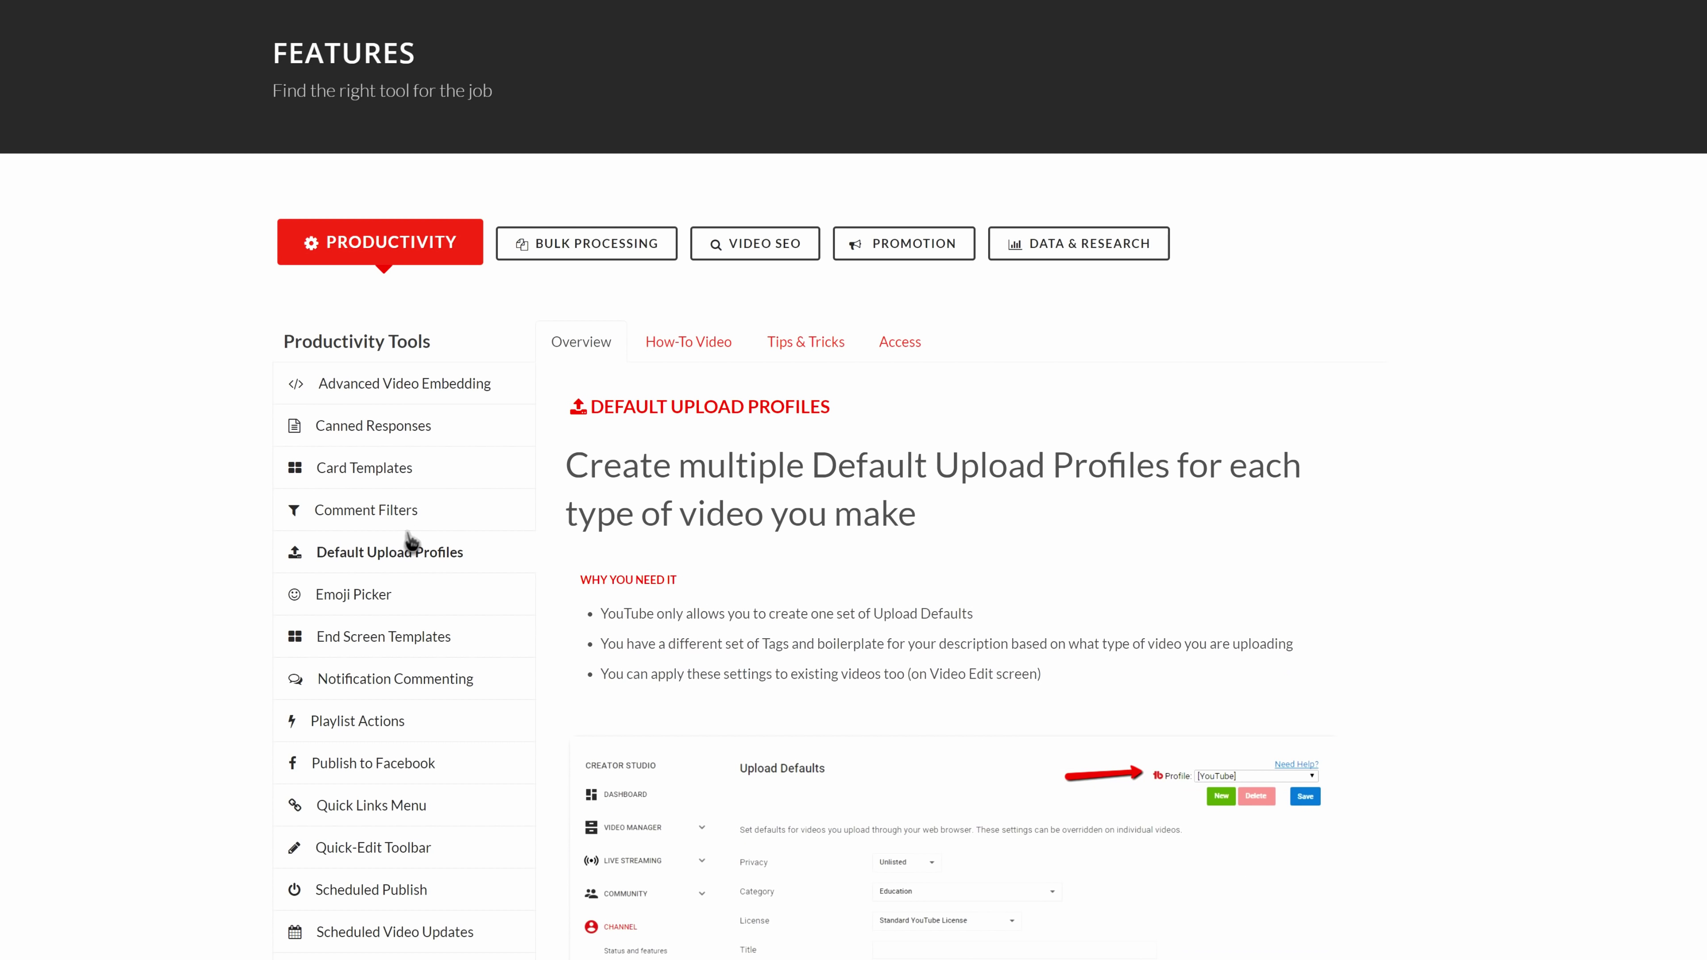
pyautogui.scroll(-3, 411, 543)
pyautogui.click(422, 439)
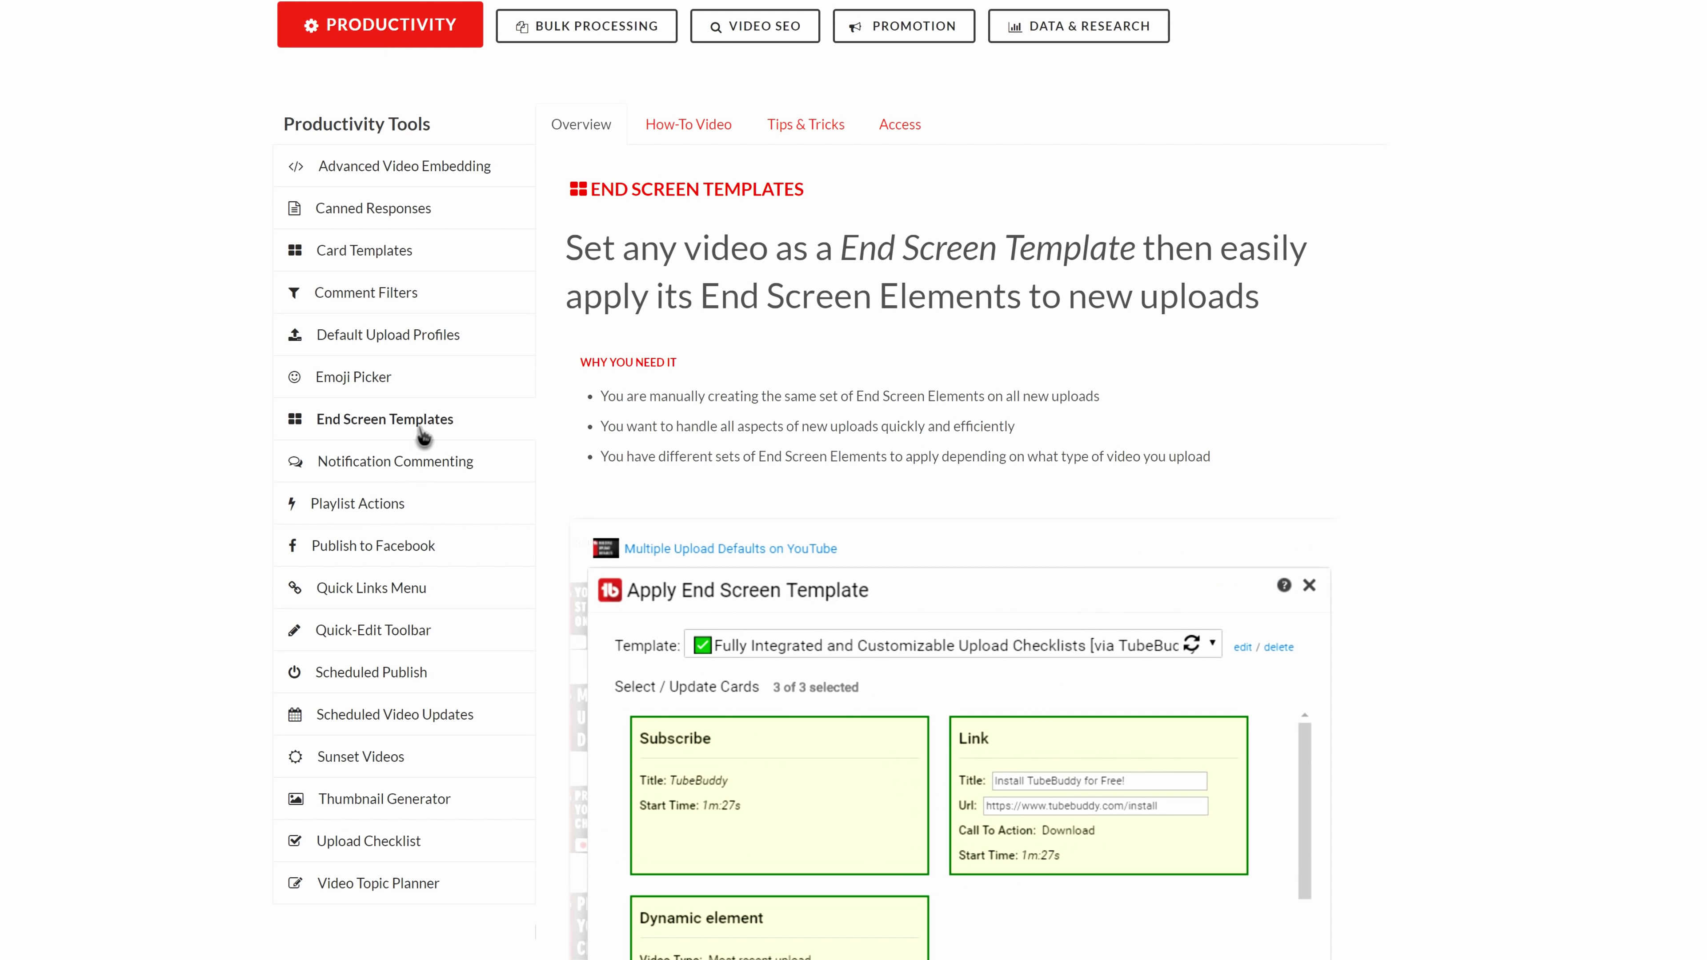
pyautogui.click(428, 475)
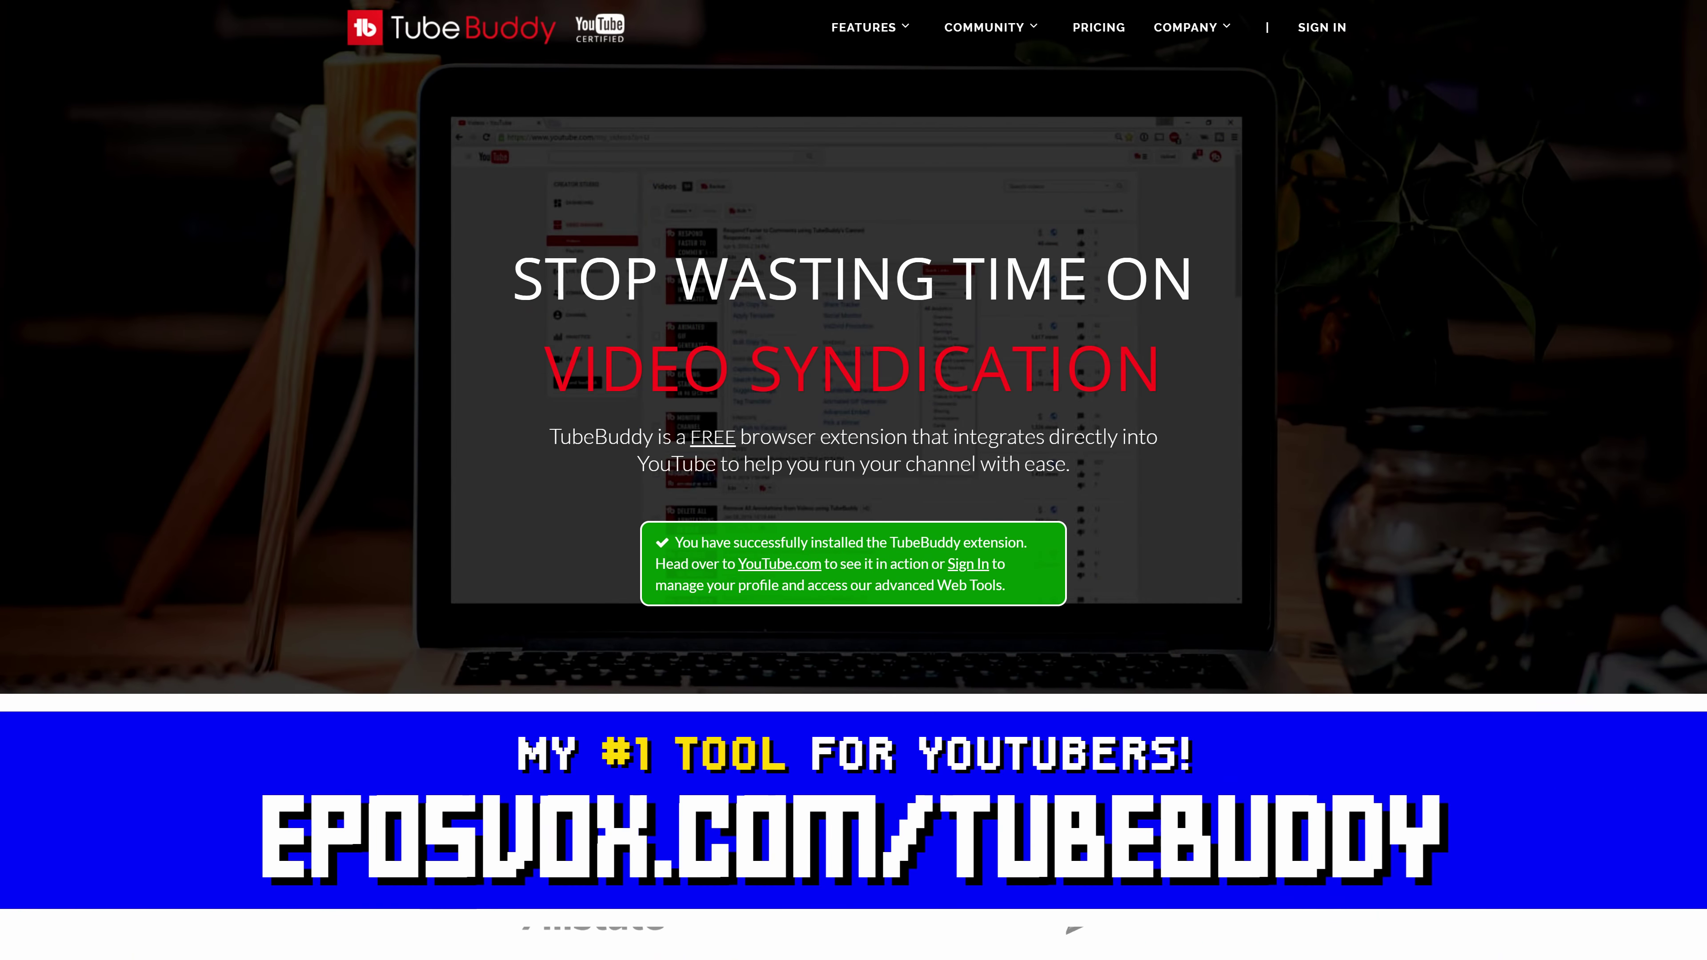
# Step: Scroll down the TubeBuddy homepage to the For Creators and For Brands section
pyautogui.scroll(-7, 854, 347)
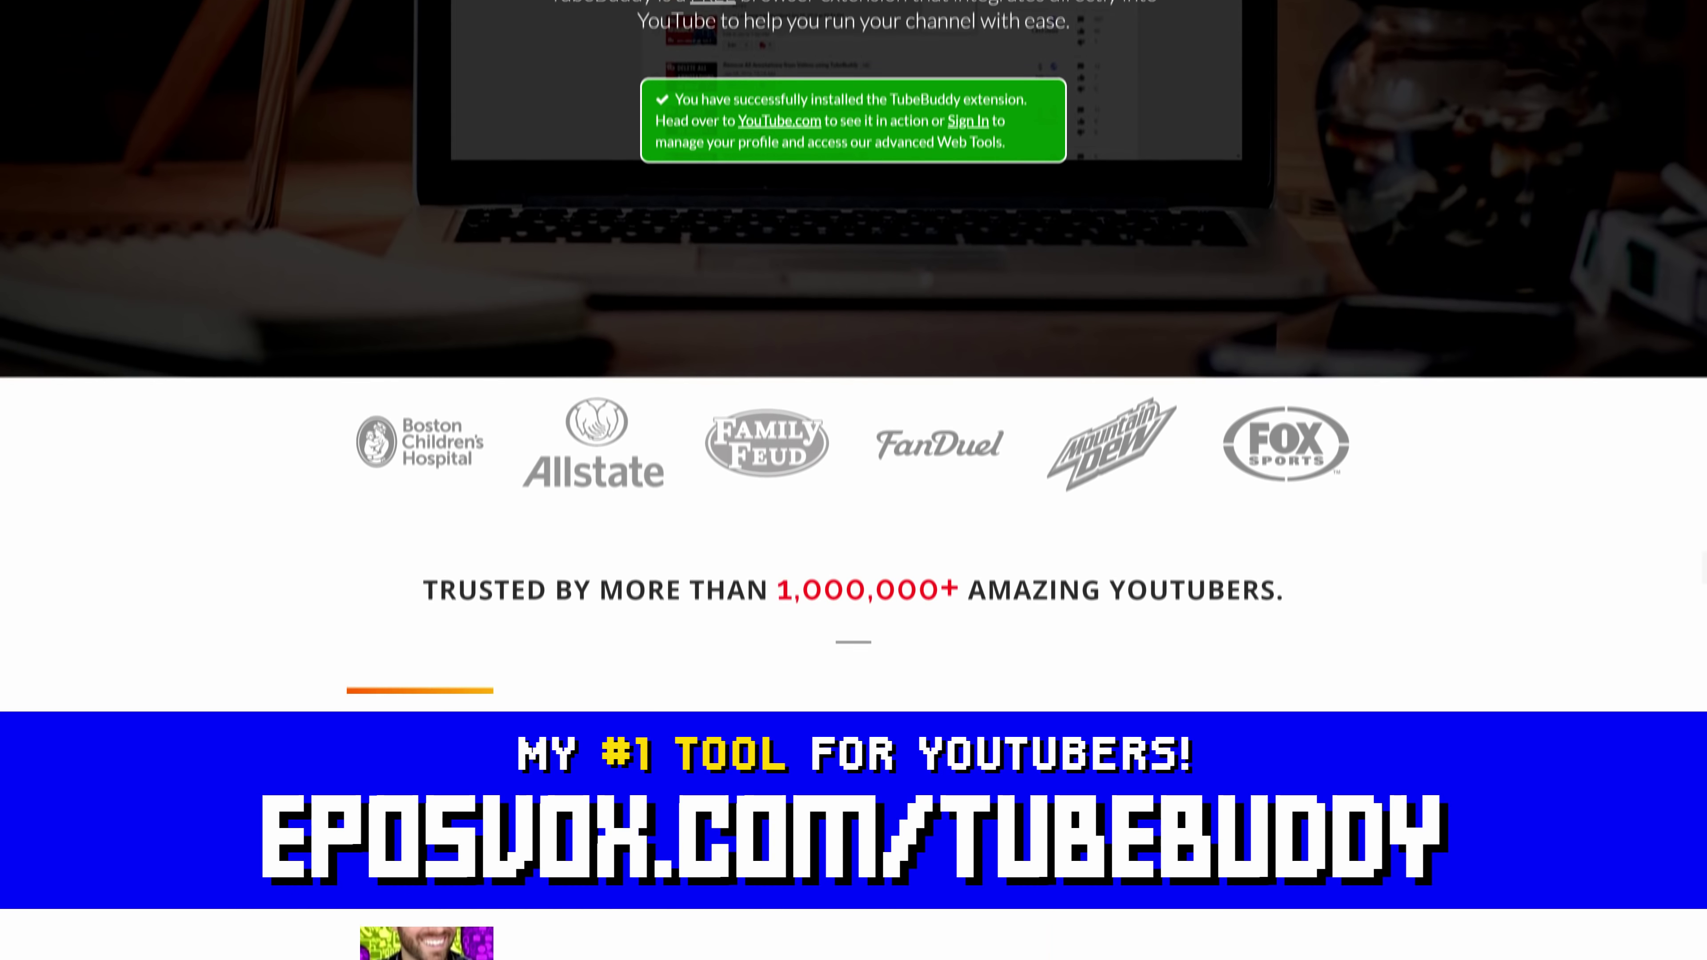
pyautogui.scroll(-8, 853, 347)
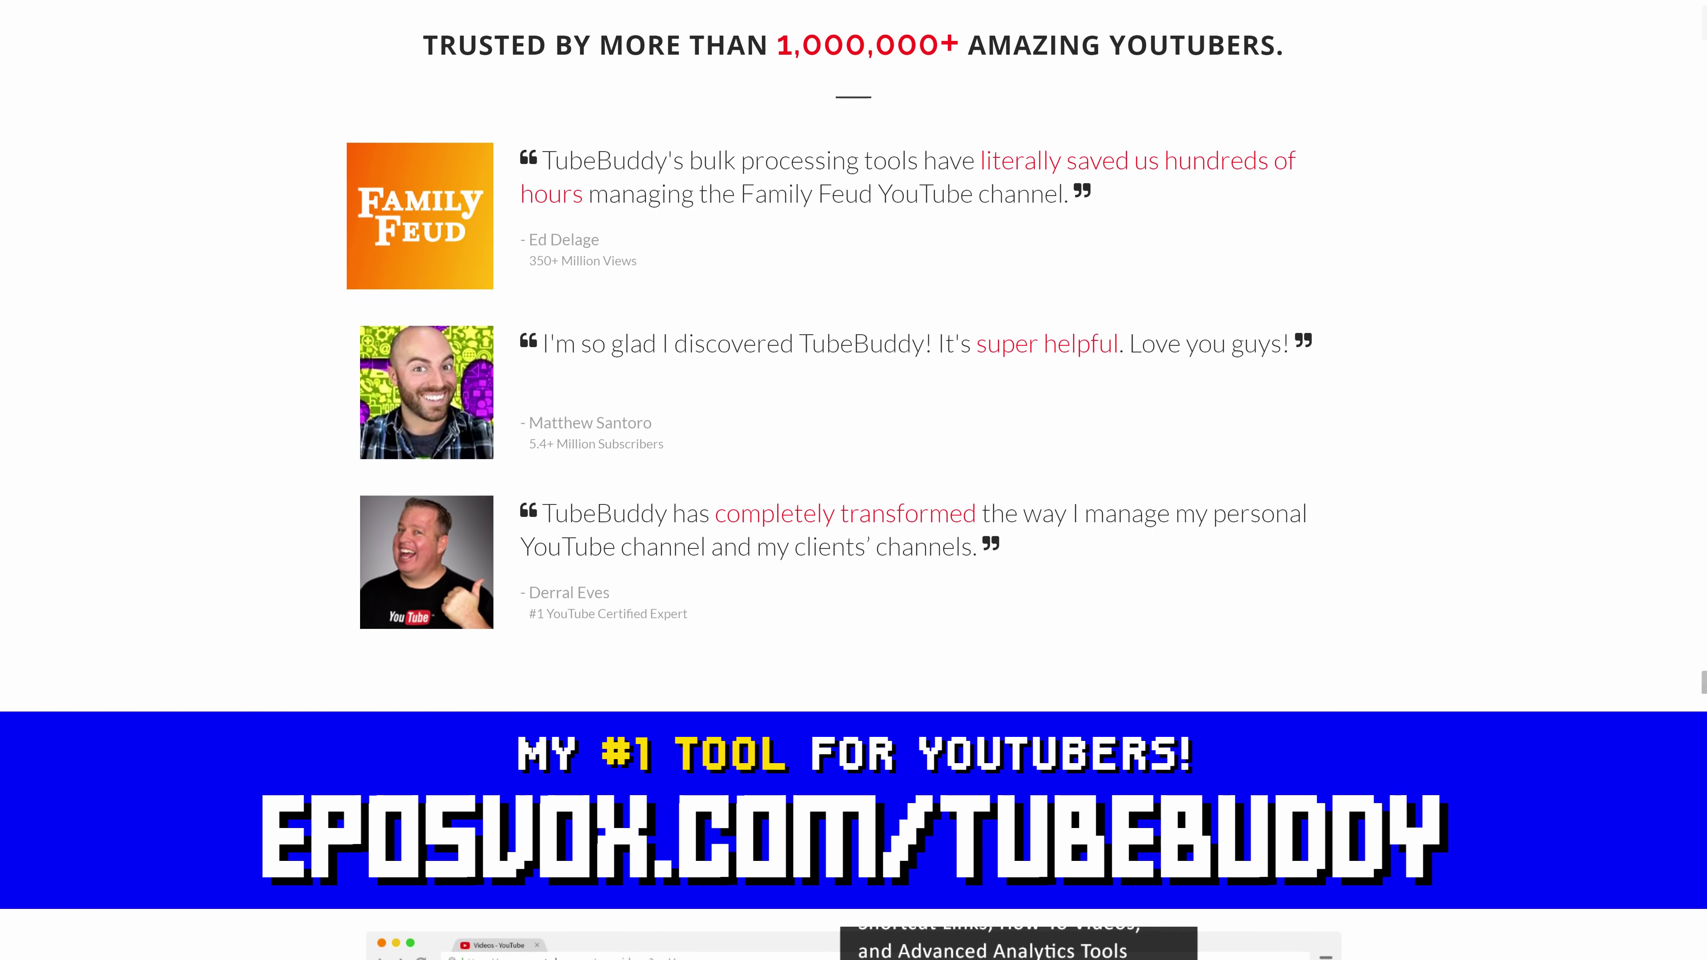
pyautogui.scroll(-15, 854, 347)
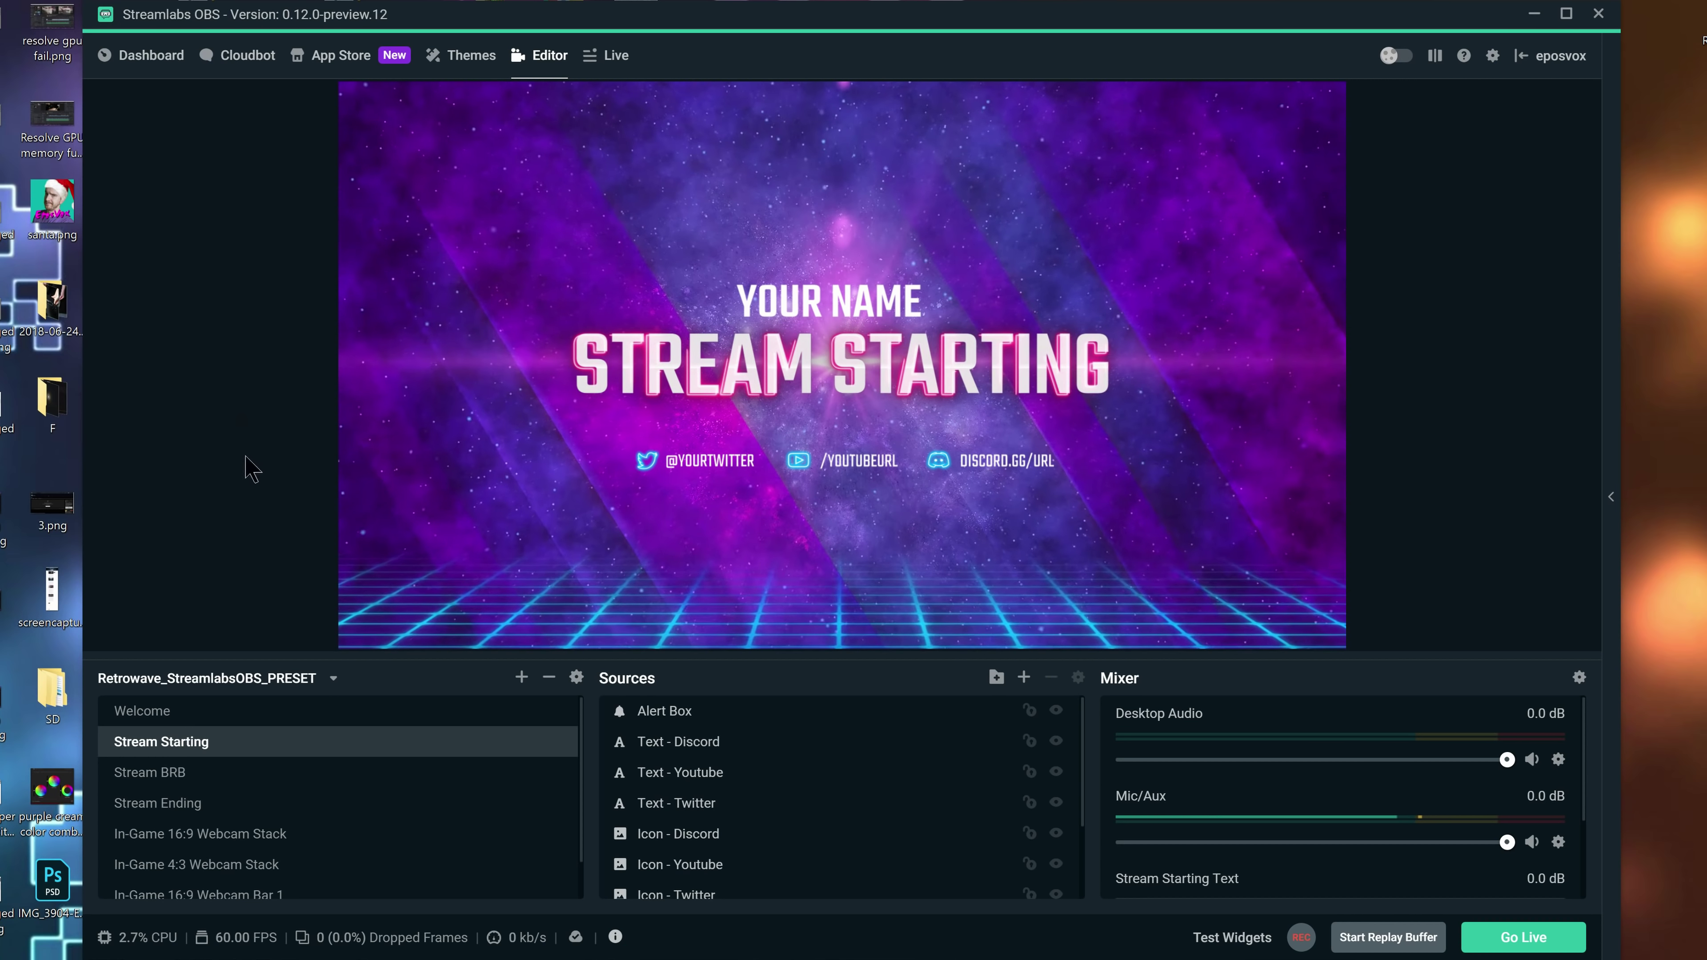
# Step: In Output settings, change the streaming encoder from Software (x264) to Hardware (NVENC) (new)
pyautogui.click(1493, 56)
pyautogui.click(562, 212)
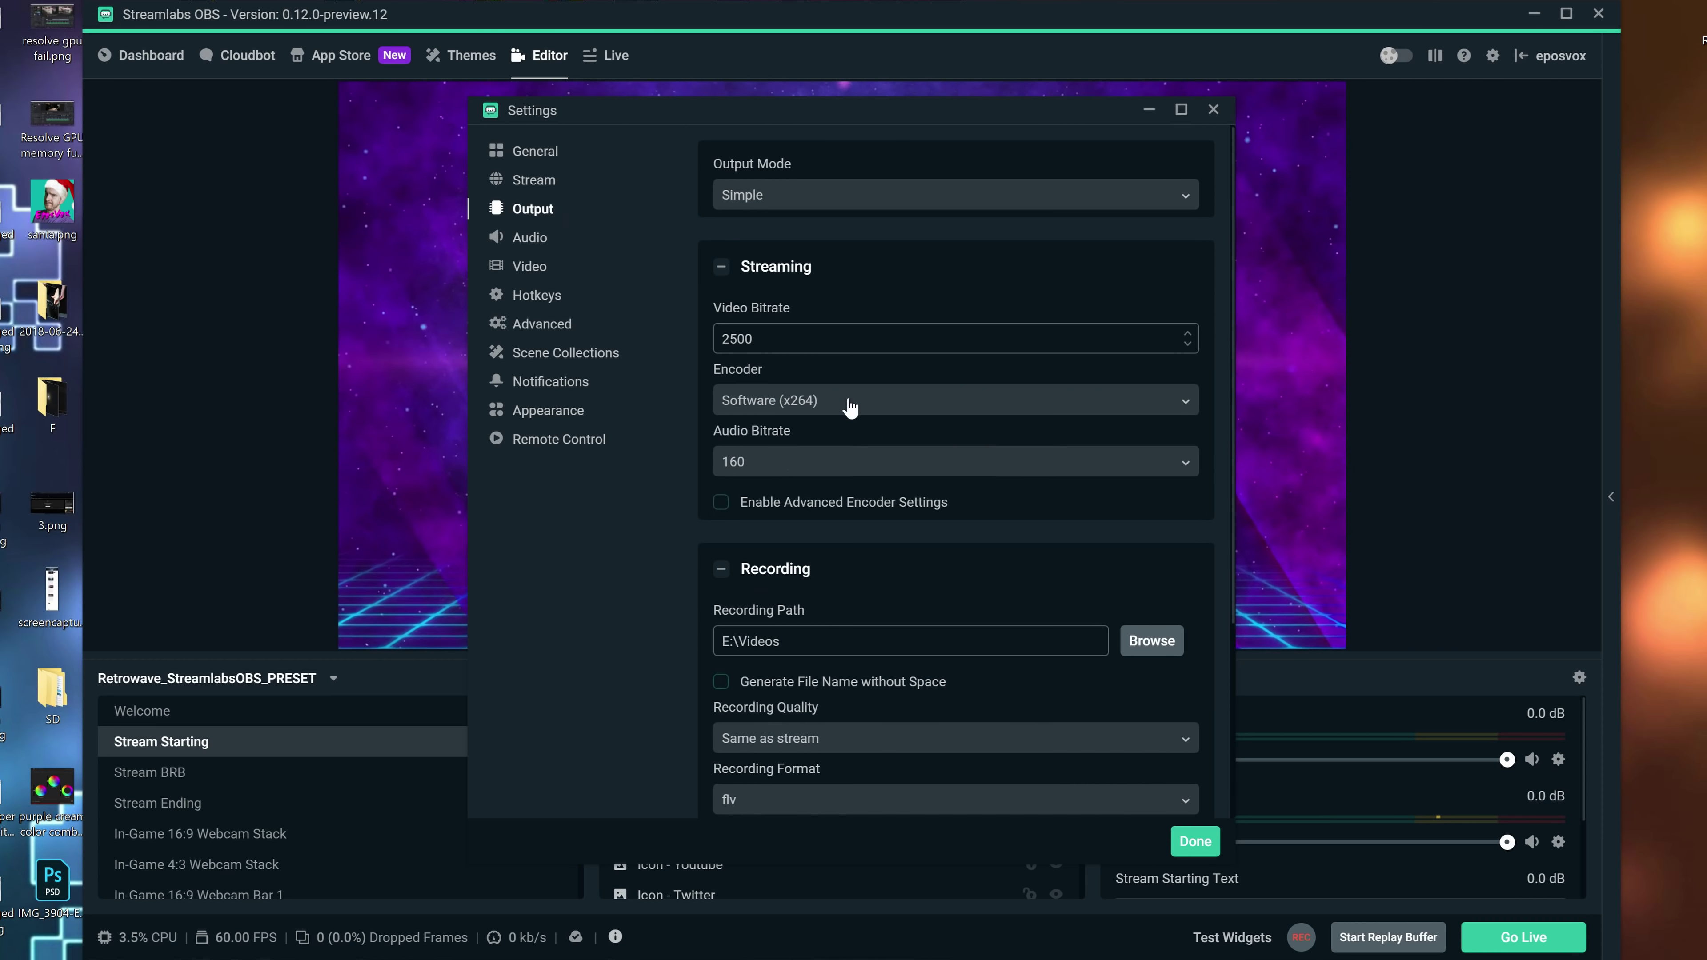
pyautogui.click(848, 402)
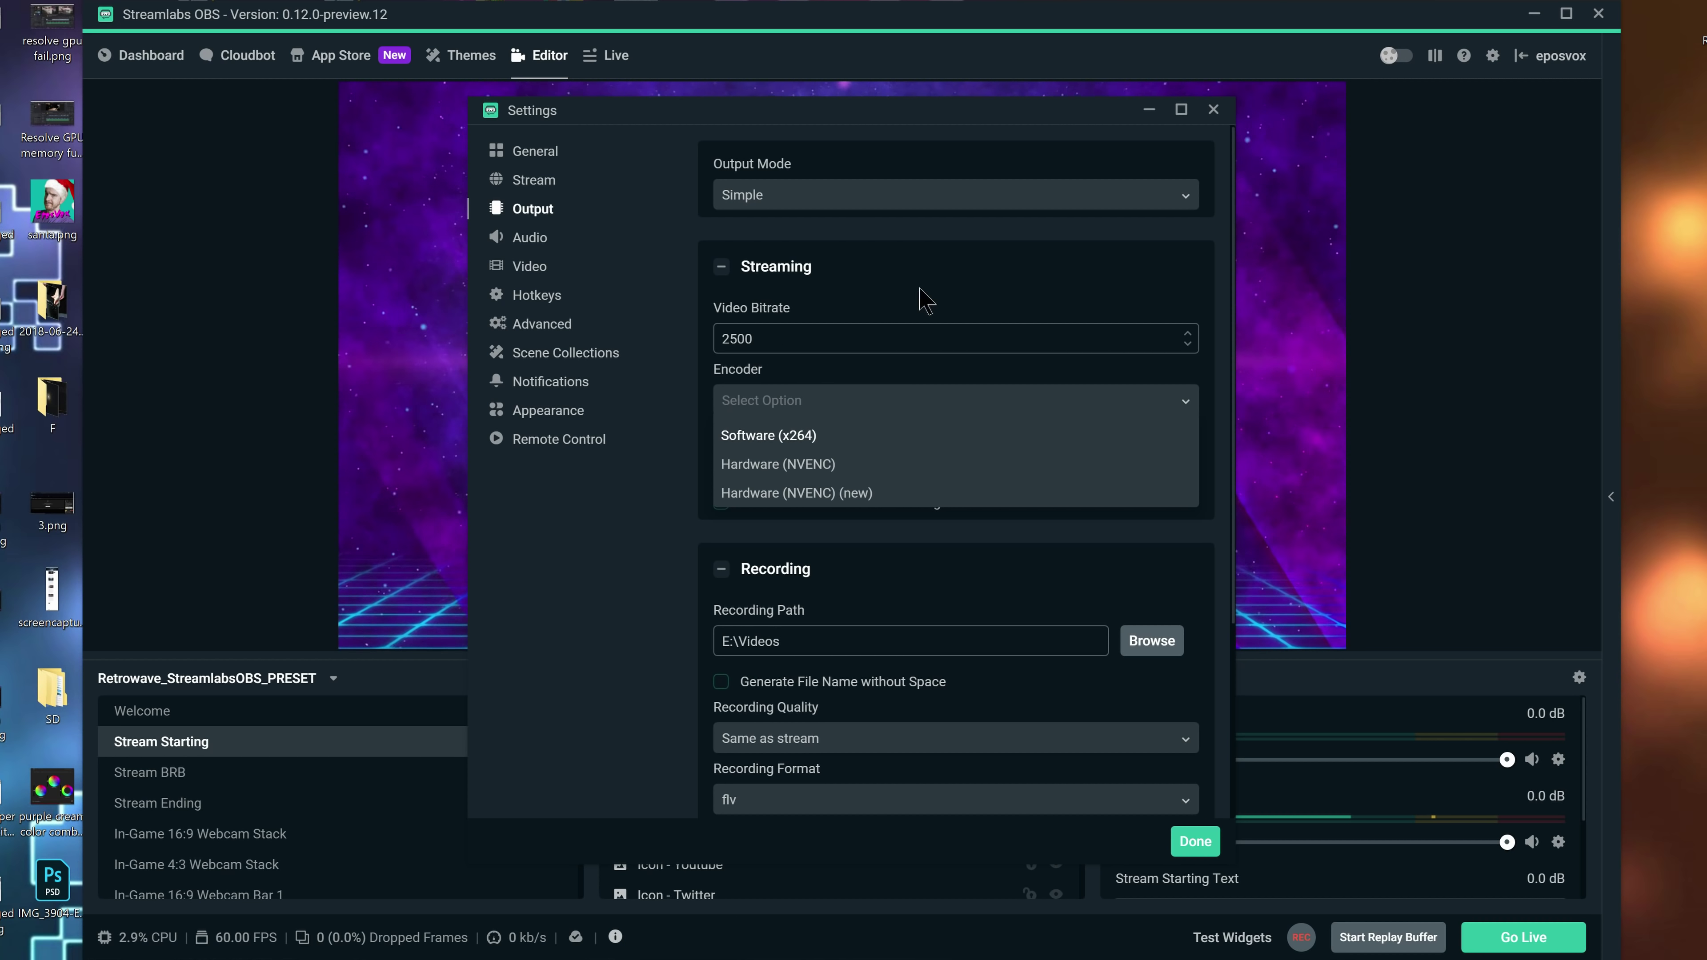
pyautogui.click(693, 613)
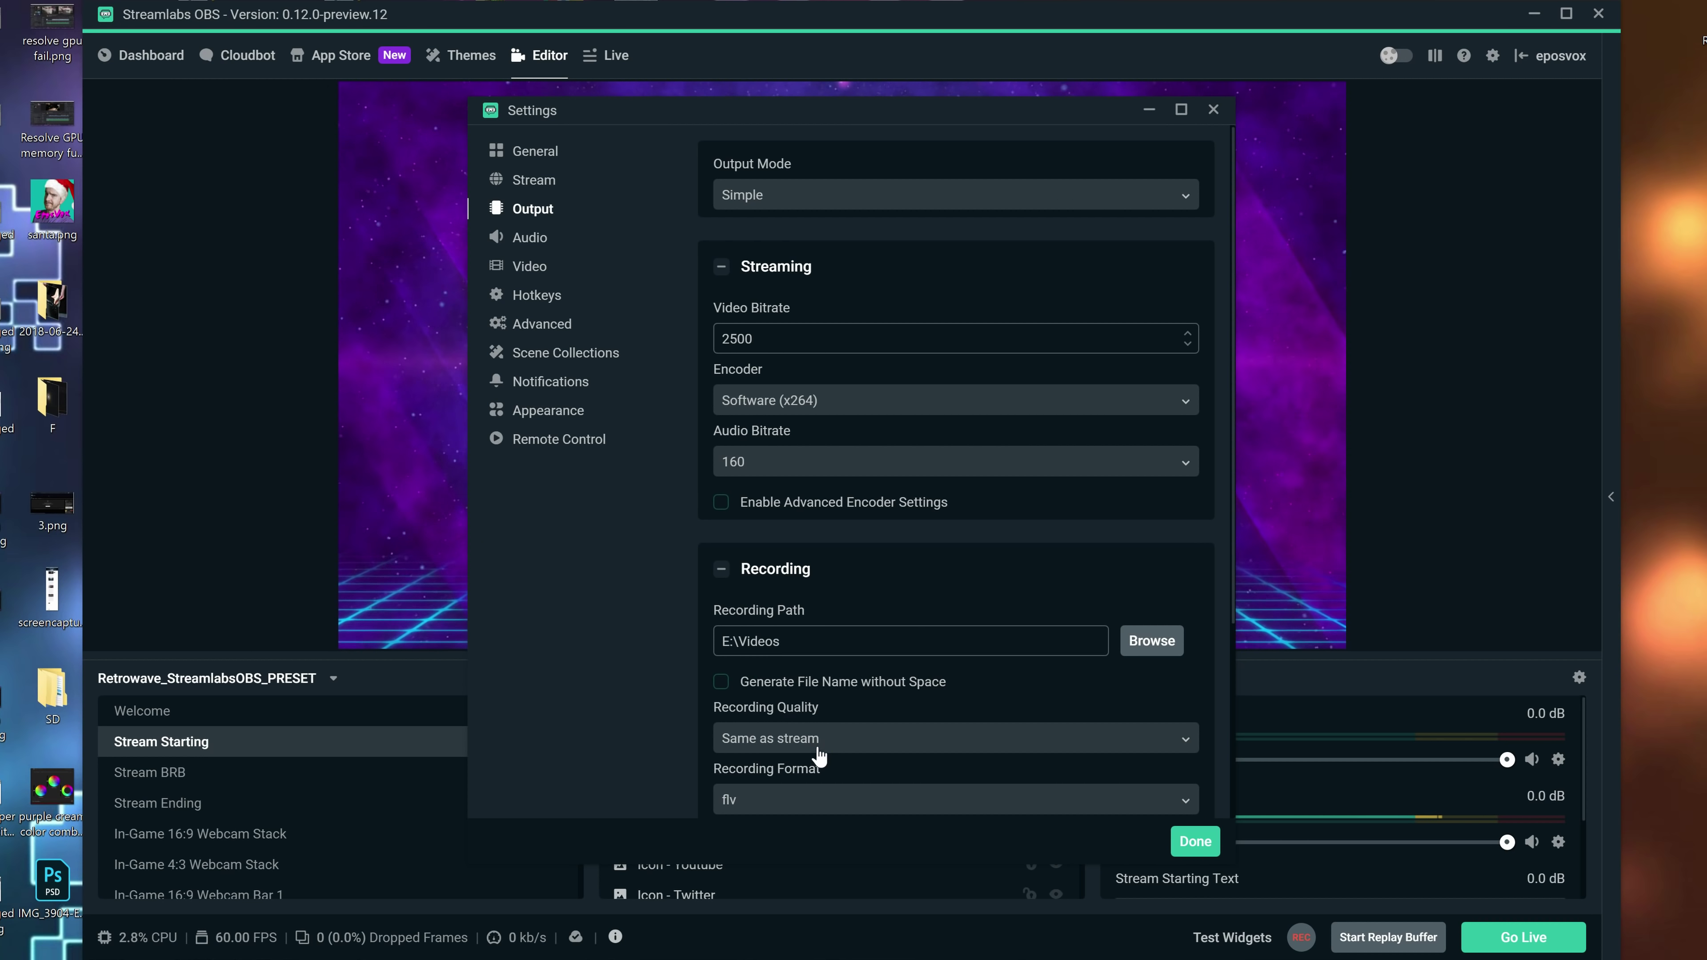
pyautogui.click(850, 402)
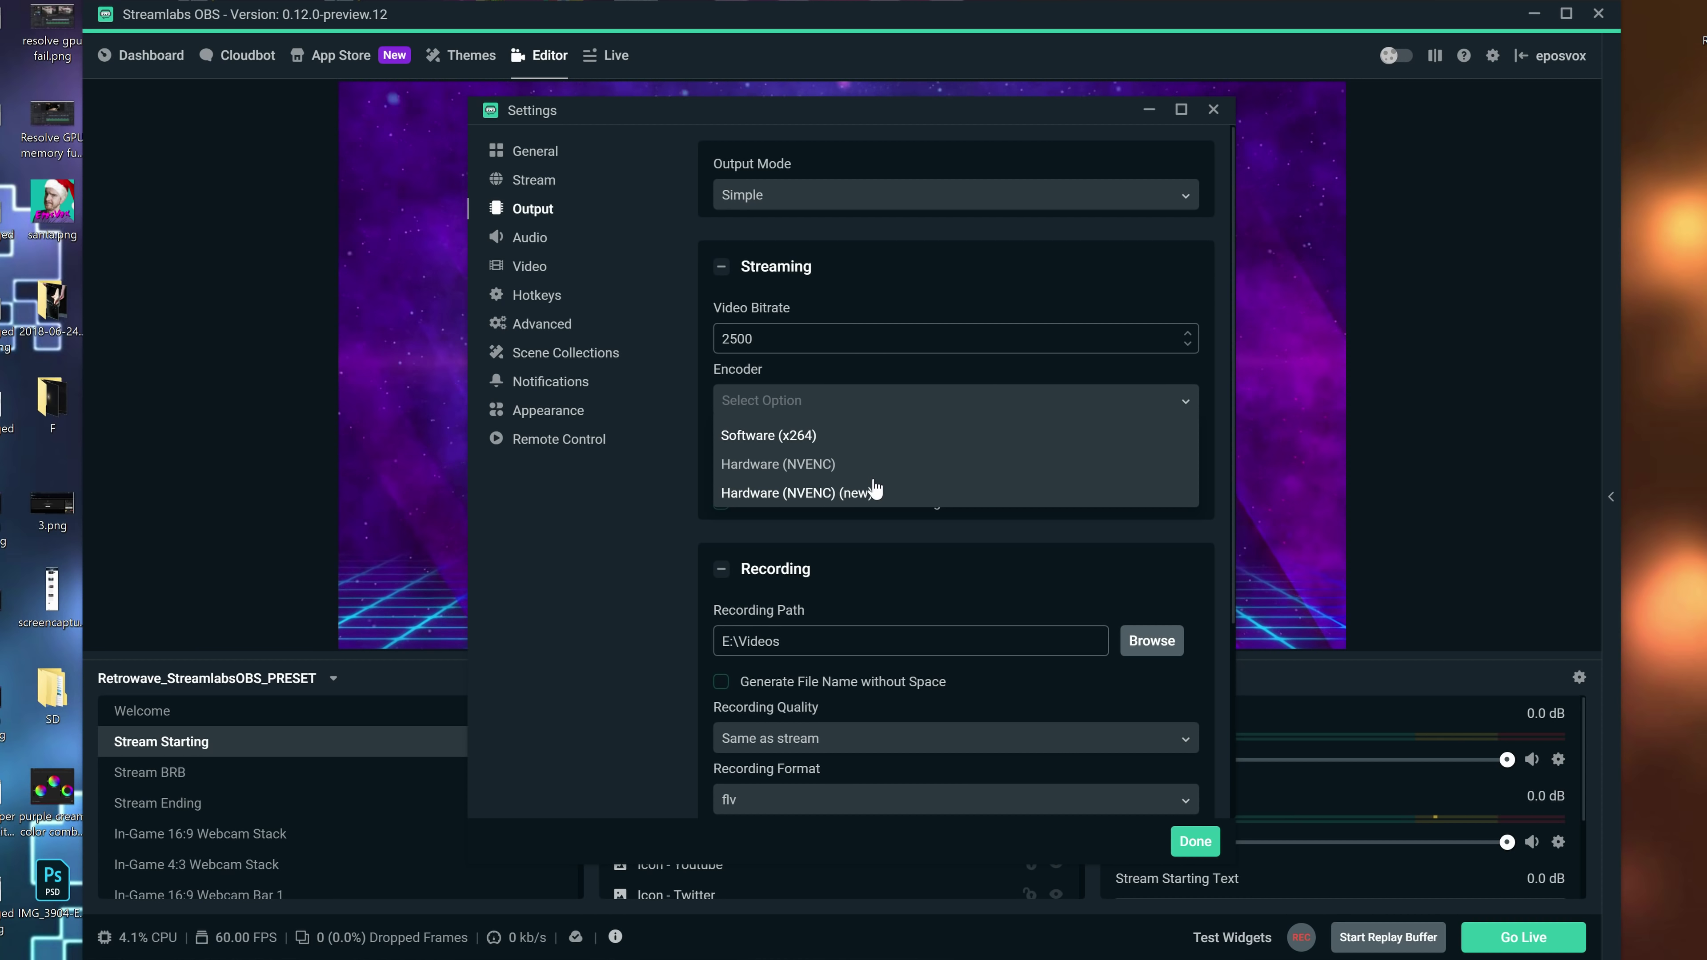
pyautogui.click(854, 498)
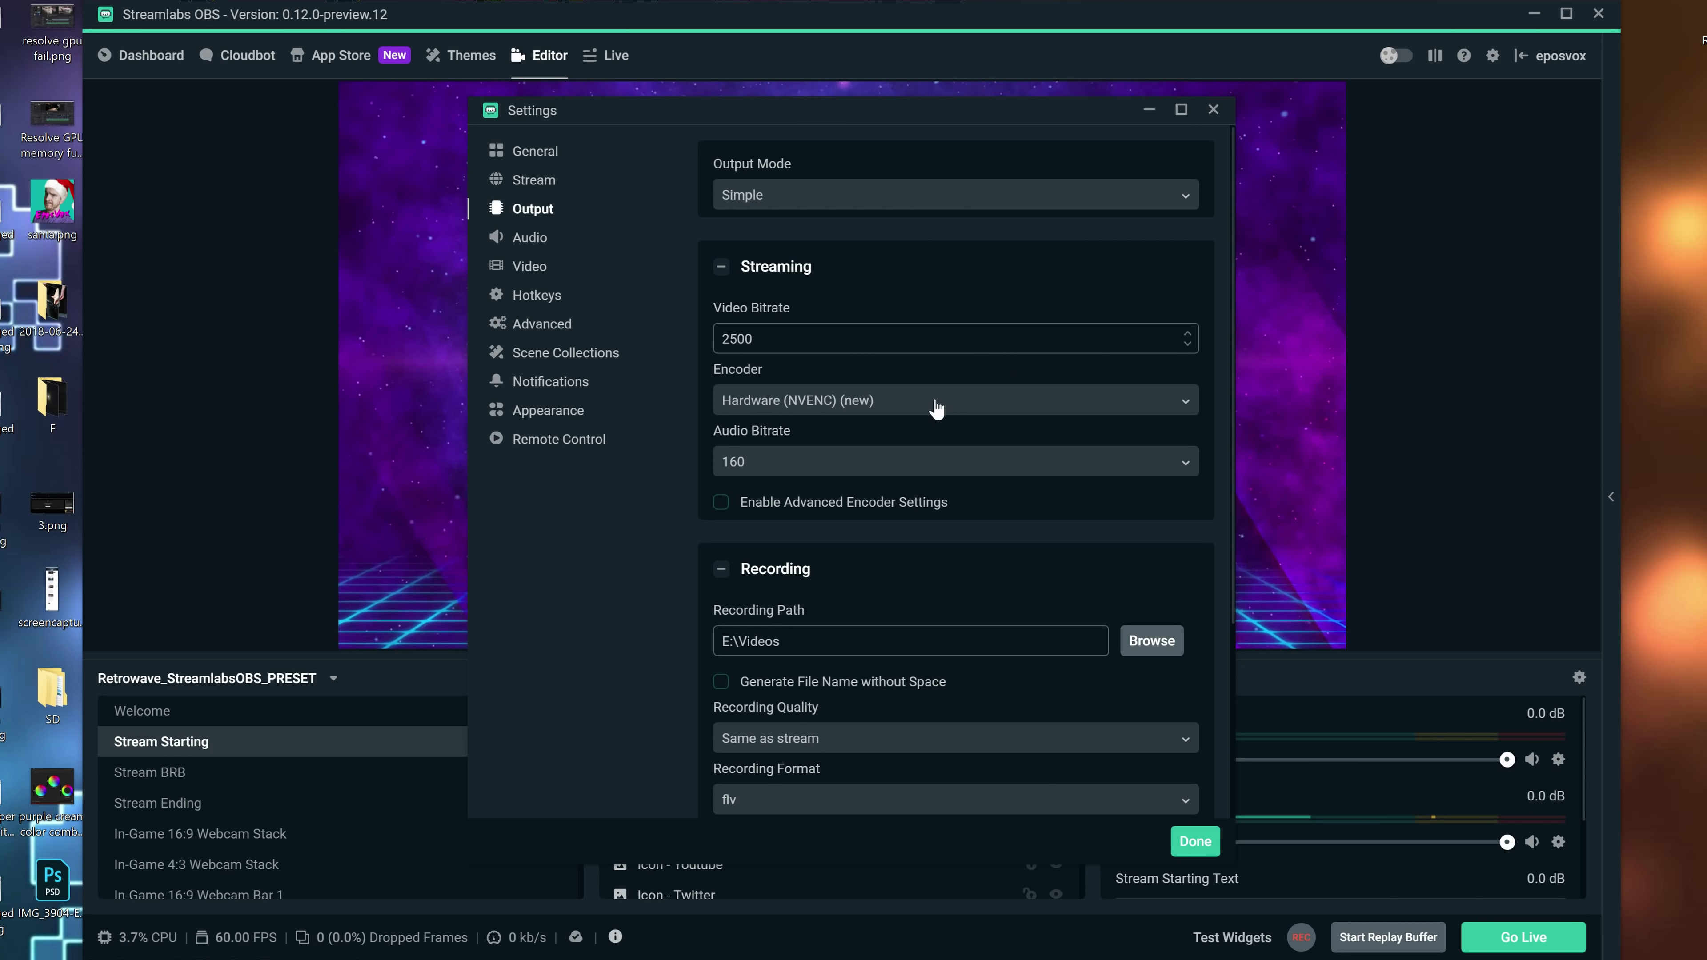
pyautogui.click(826, 197)
# Step: Switch Output Mode to Advanced, keeping Hardware (NVENC) (new) as the streaming encoder
pyautogui.click(770, 263)
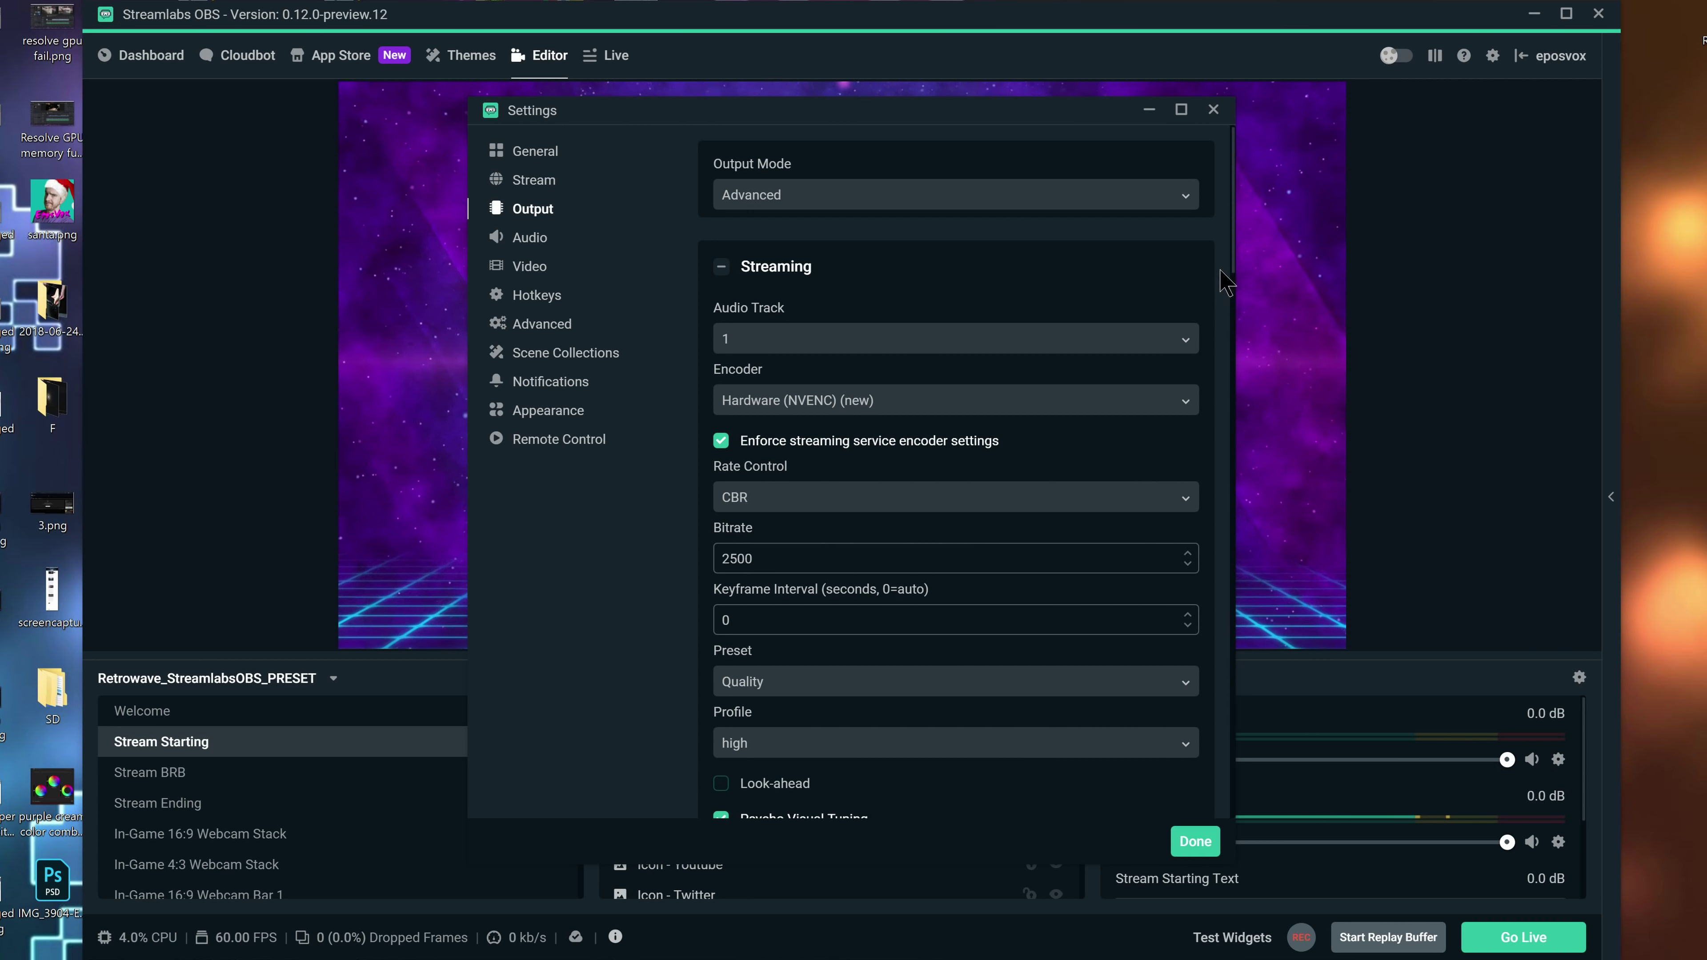
pyautogui.moveTo(1235, 255); pyautogui.dragTo(1295, 256)
pyautogui.scroll(-2, 842, 316)
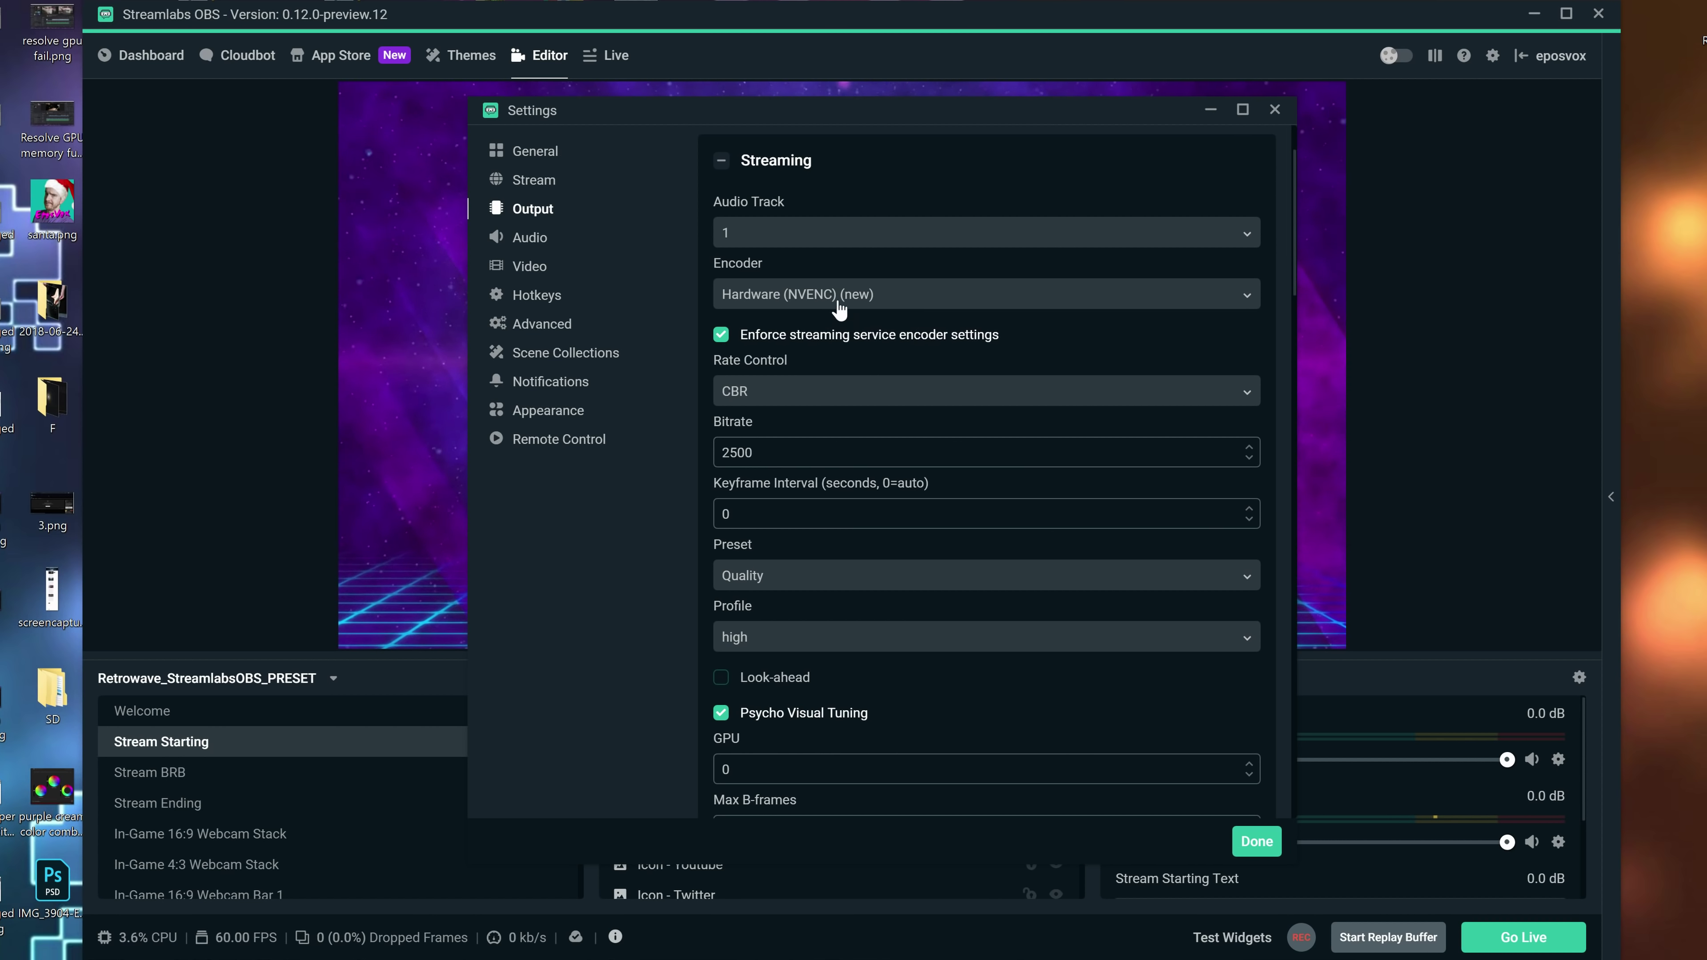
pyautogui.click(827, 296)
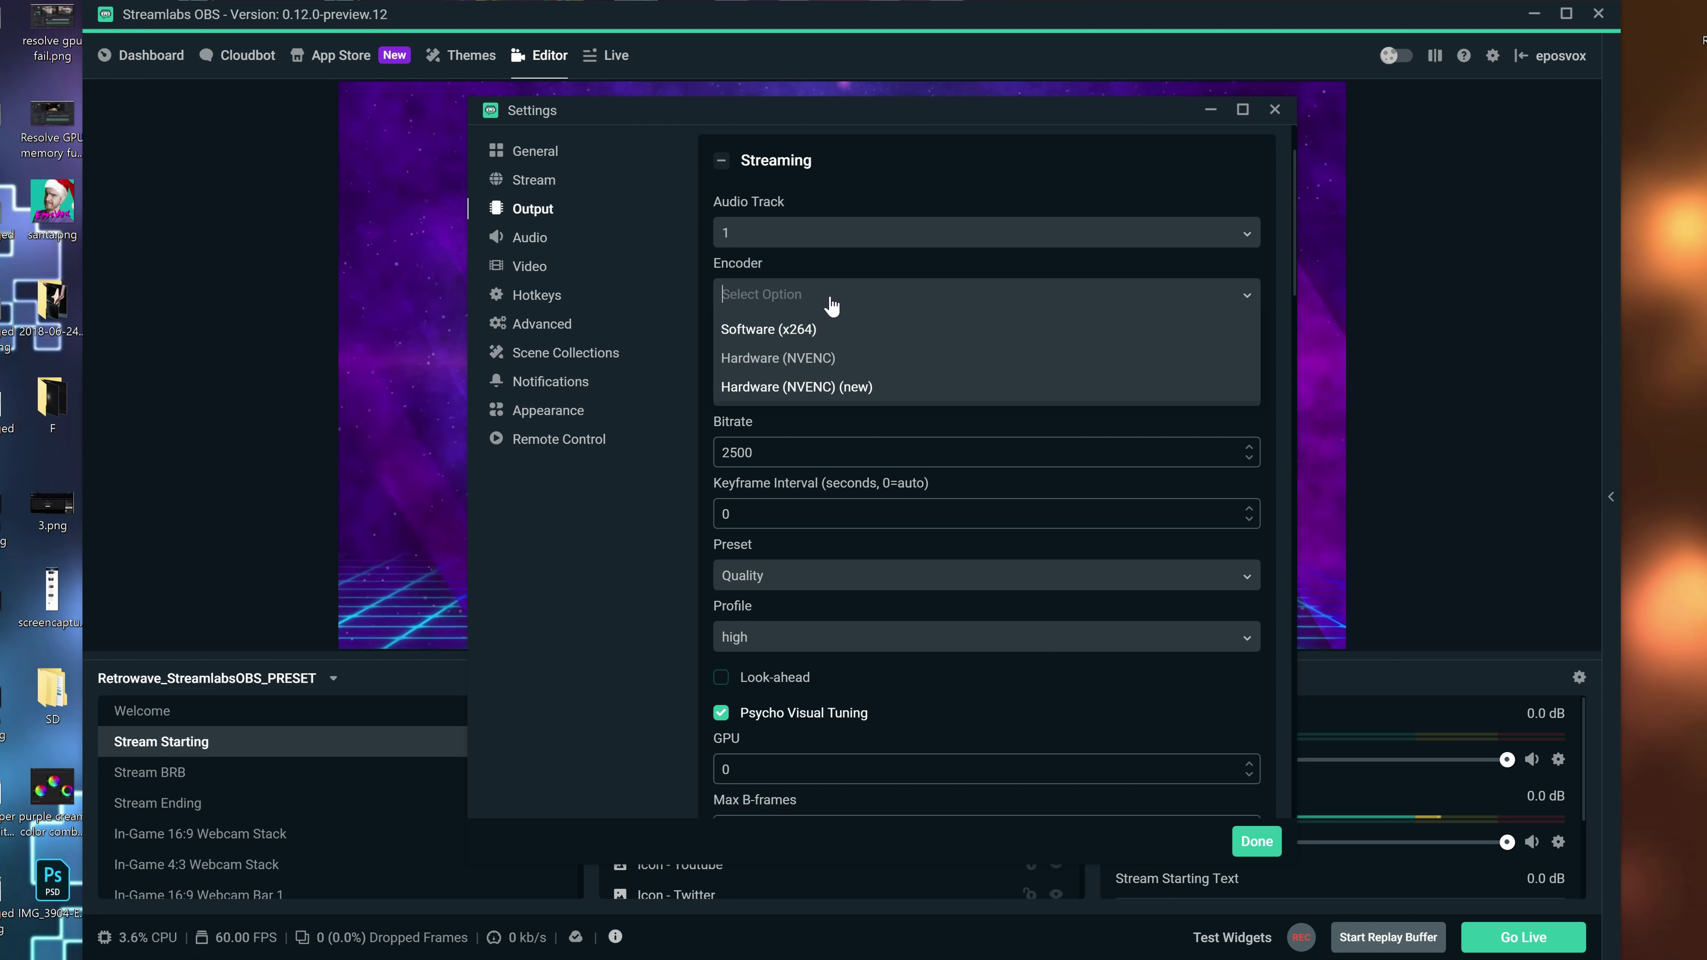
pyautogui.click(817, 387)
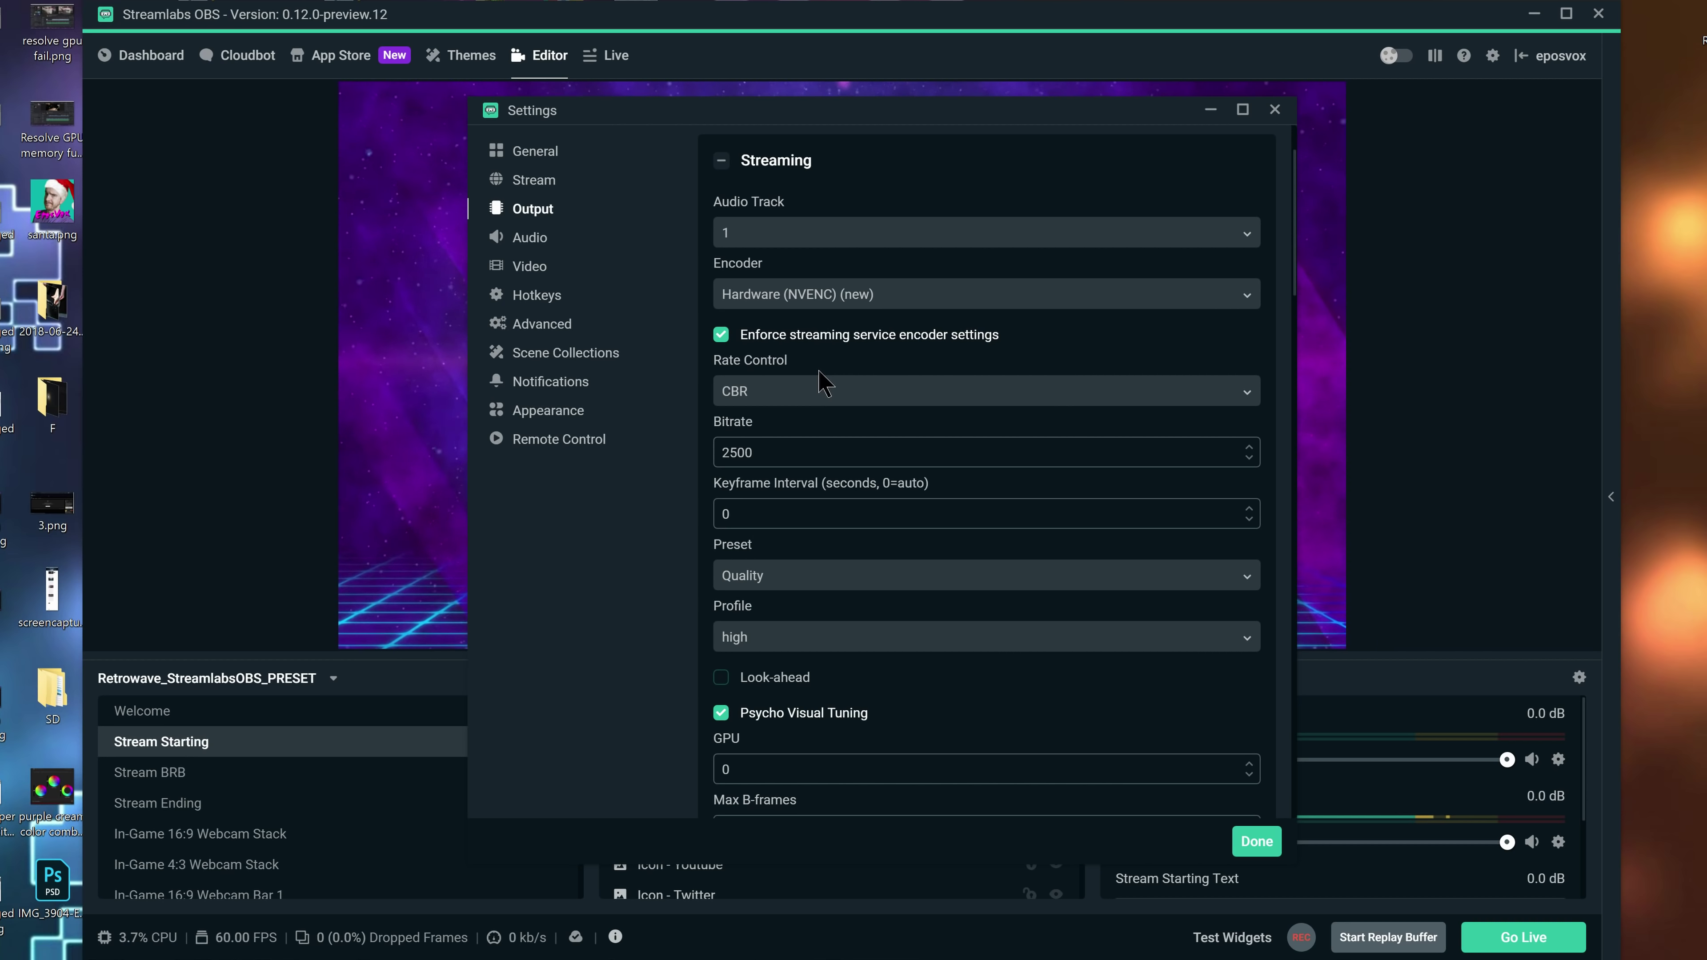
pyautogui.scroll(-1, 921, 699)
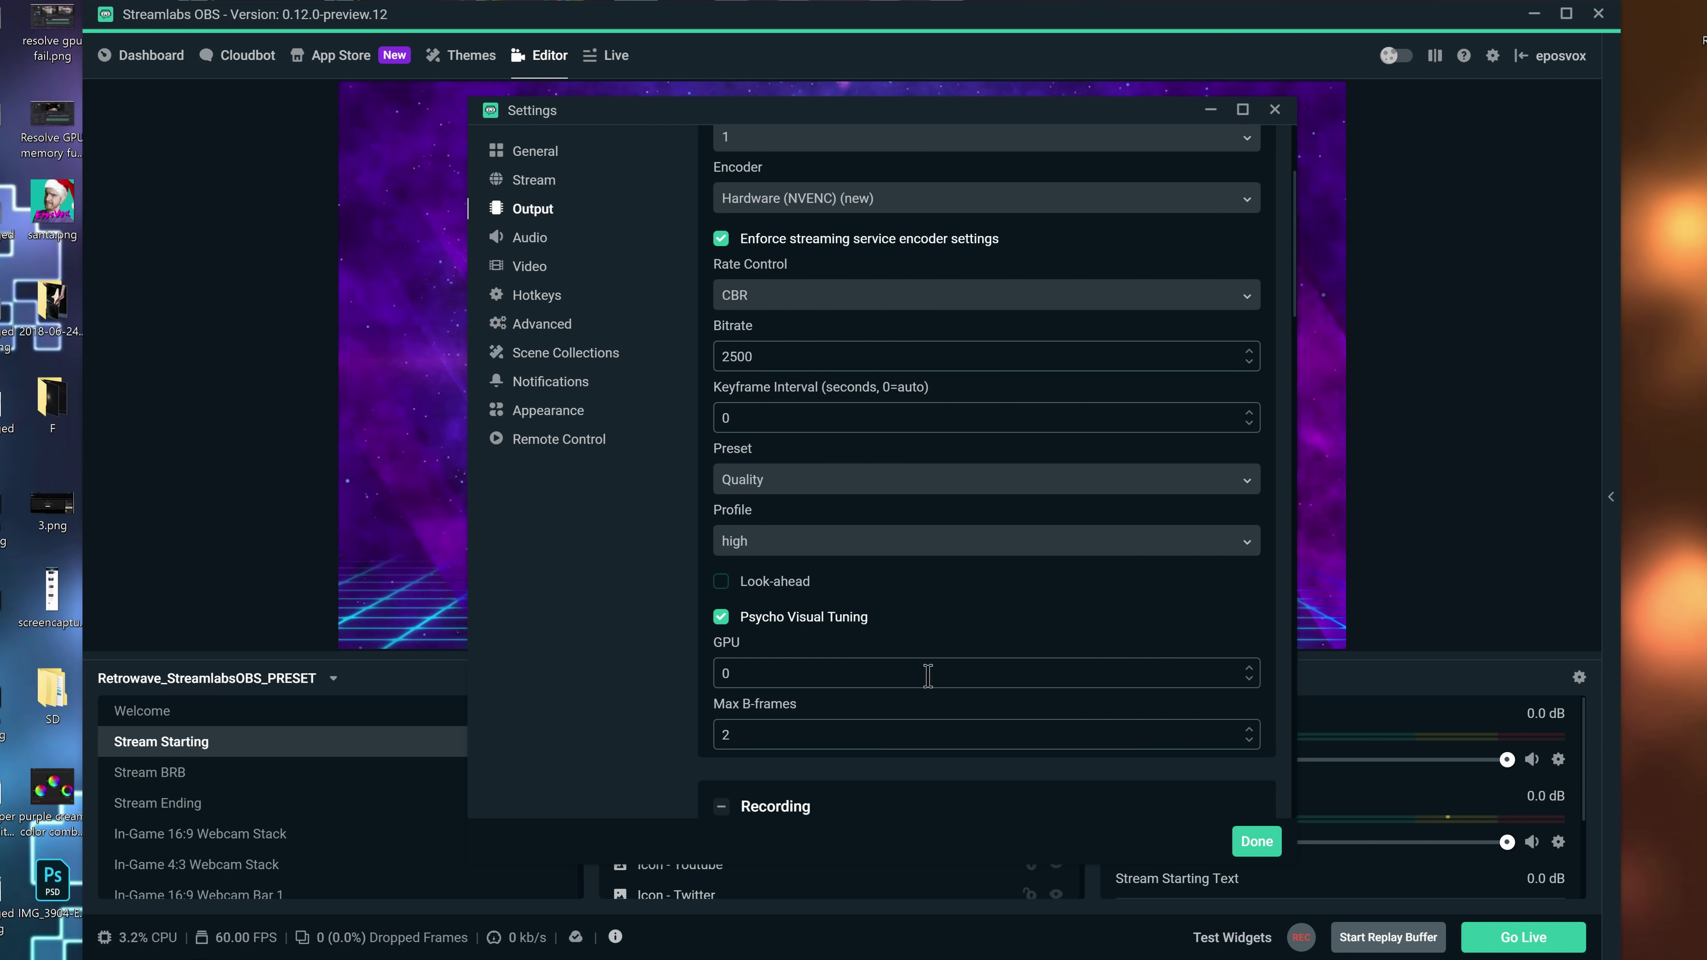
pyautogui.click(794, 205)
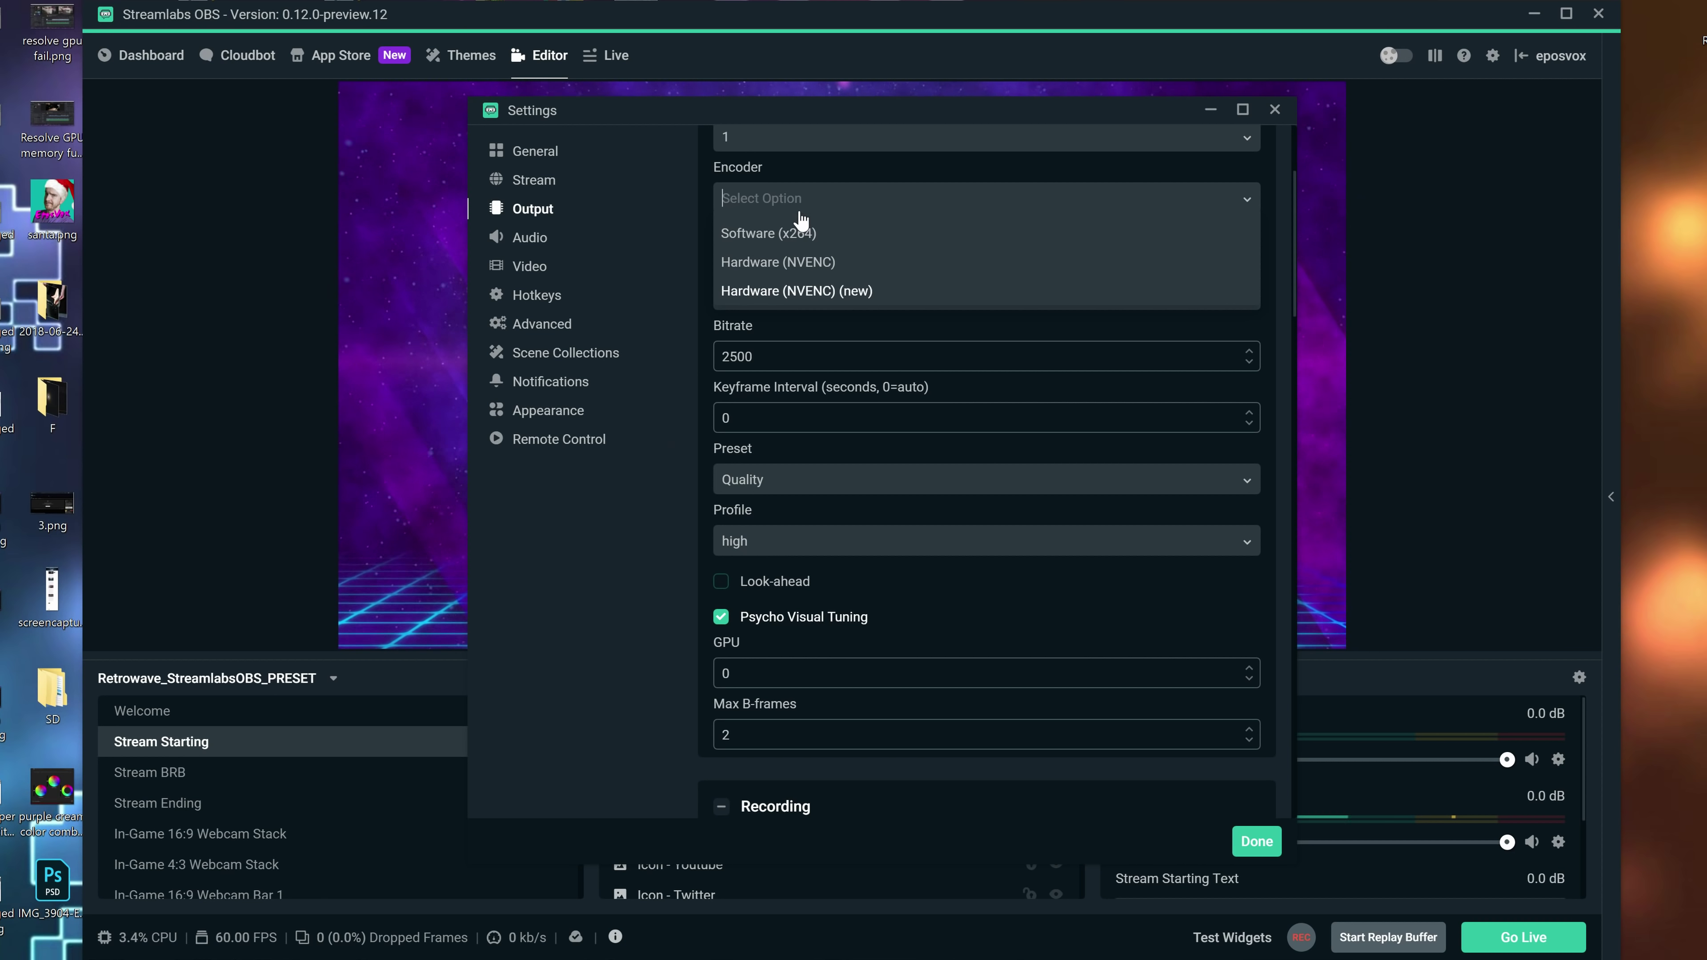
# Step: Alternate the streaming encoder between Hardware (NVENC) and NVENC (new), settling on Hardware (NVENC)
pyautogui.click(825, 260)
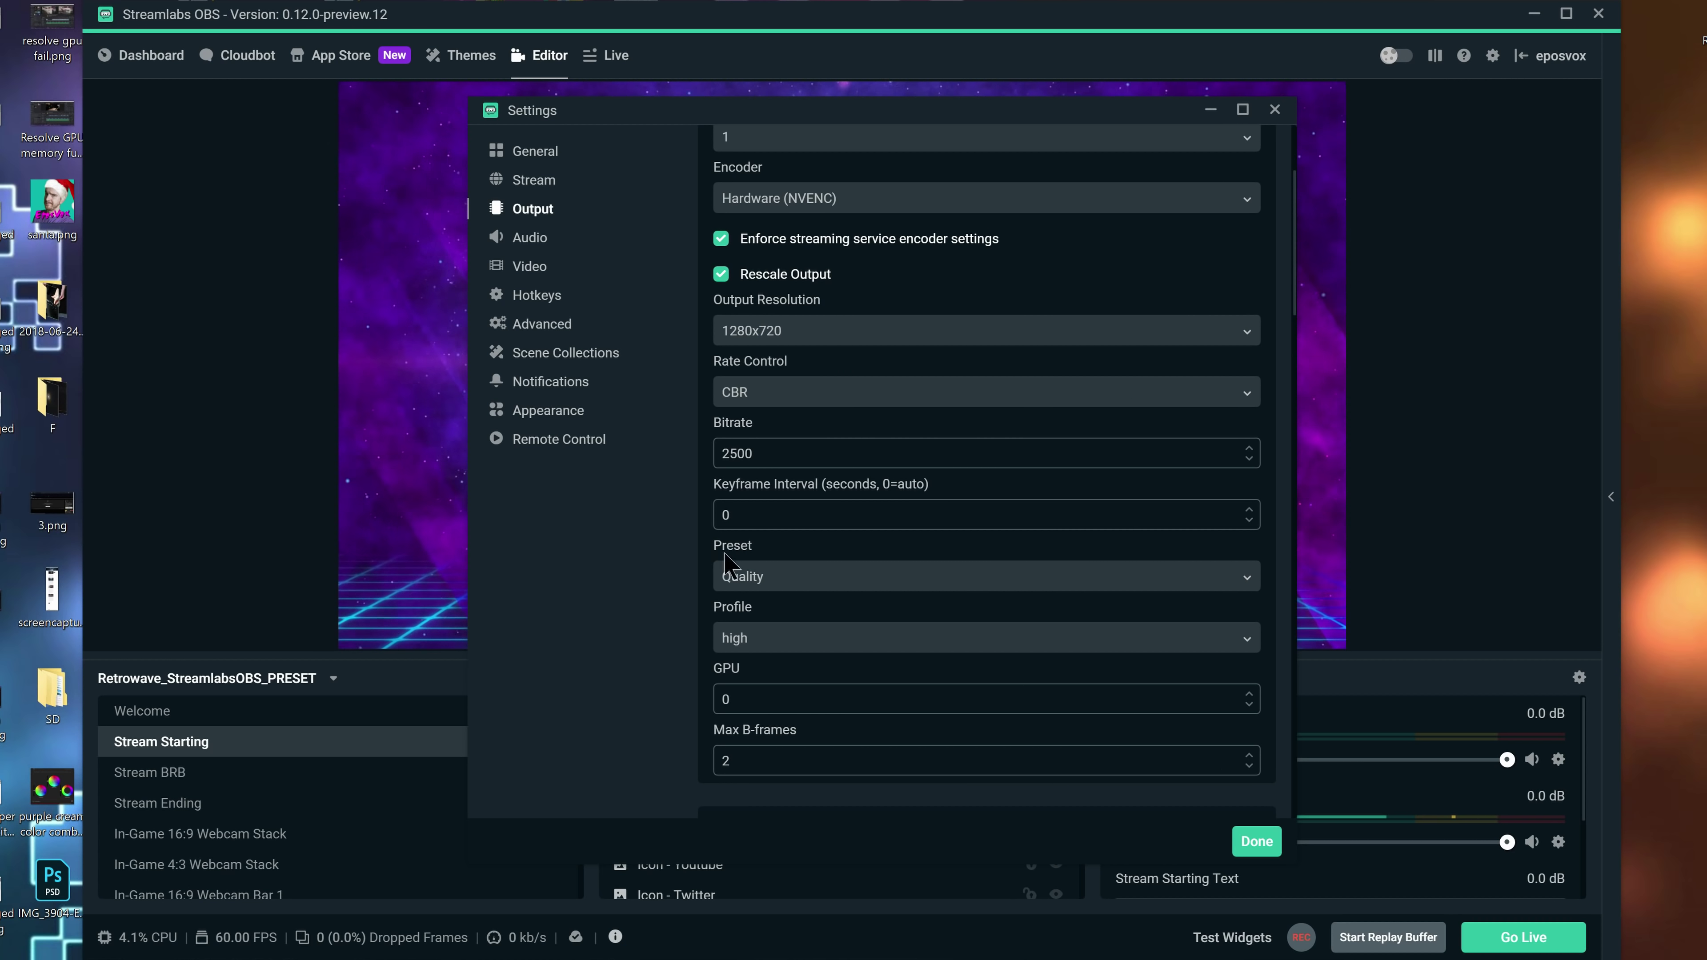
pyautogui.scroll(-1, 899, 690)
pyautogui.scroll(1, 899, 690)
pyautogui.click(915, 198)
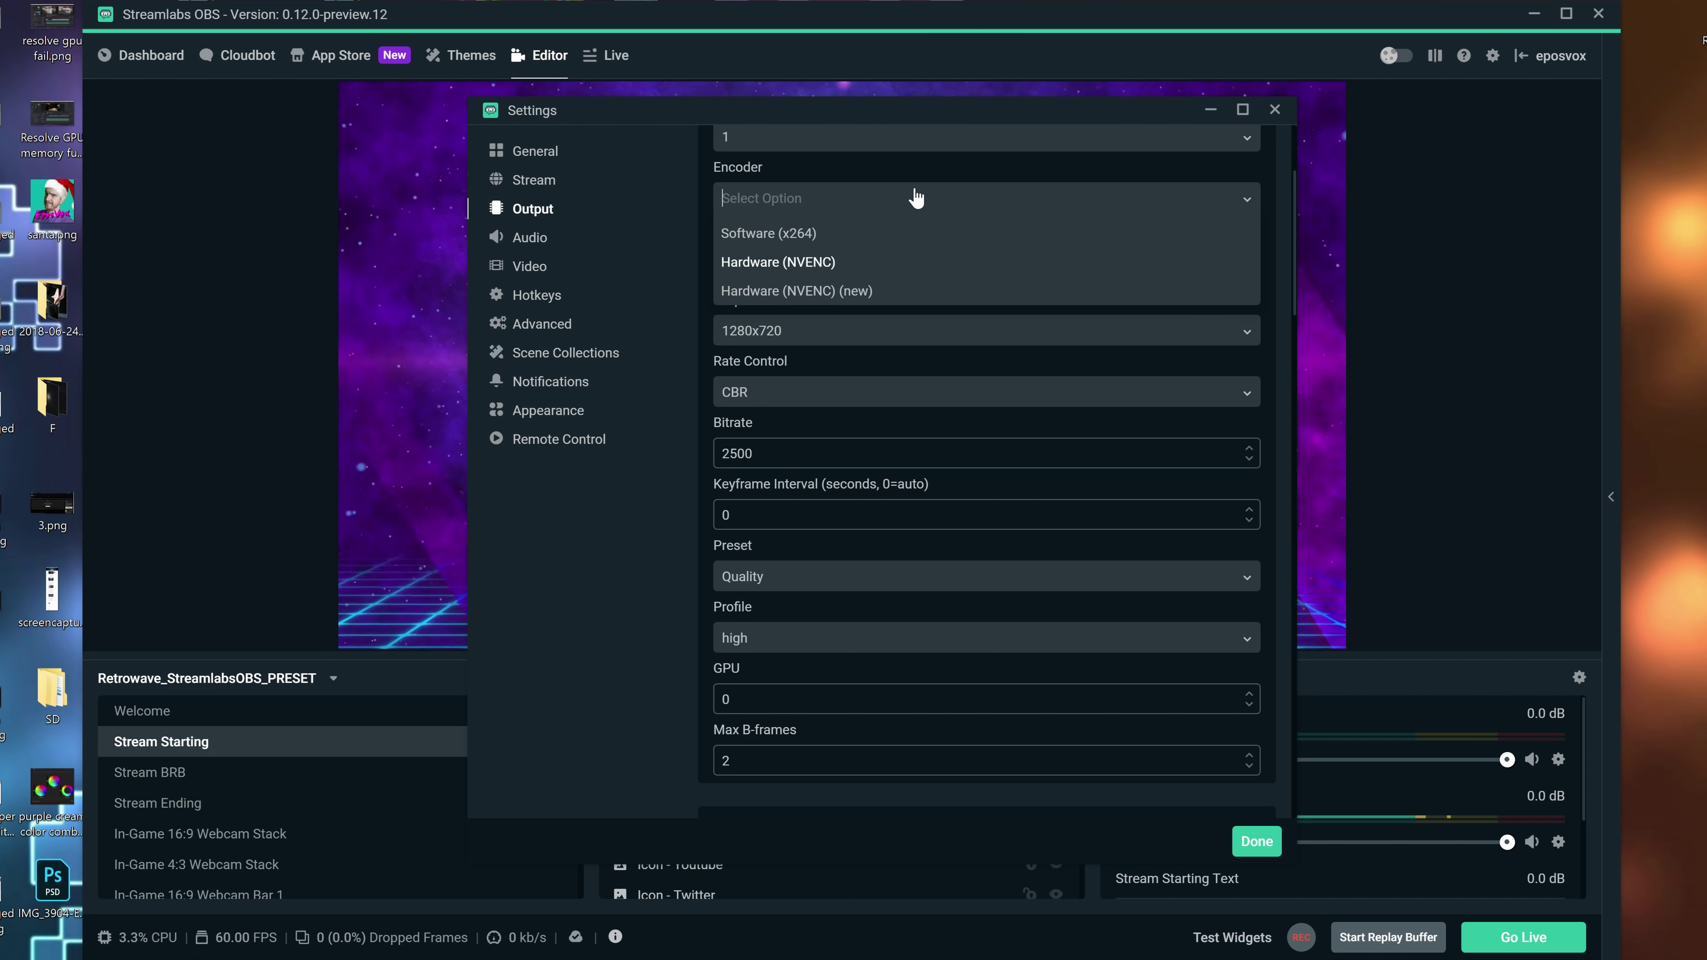
pyautogui.click(869, 296)
pyautogui.click(843, 199)
pyautogui.click(846, 261)
pyautogui.click(858, 198)
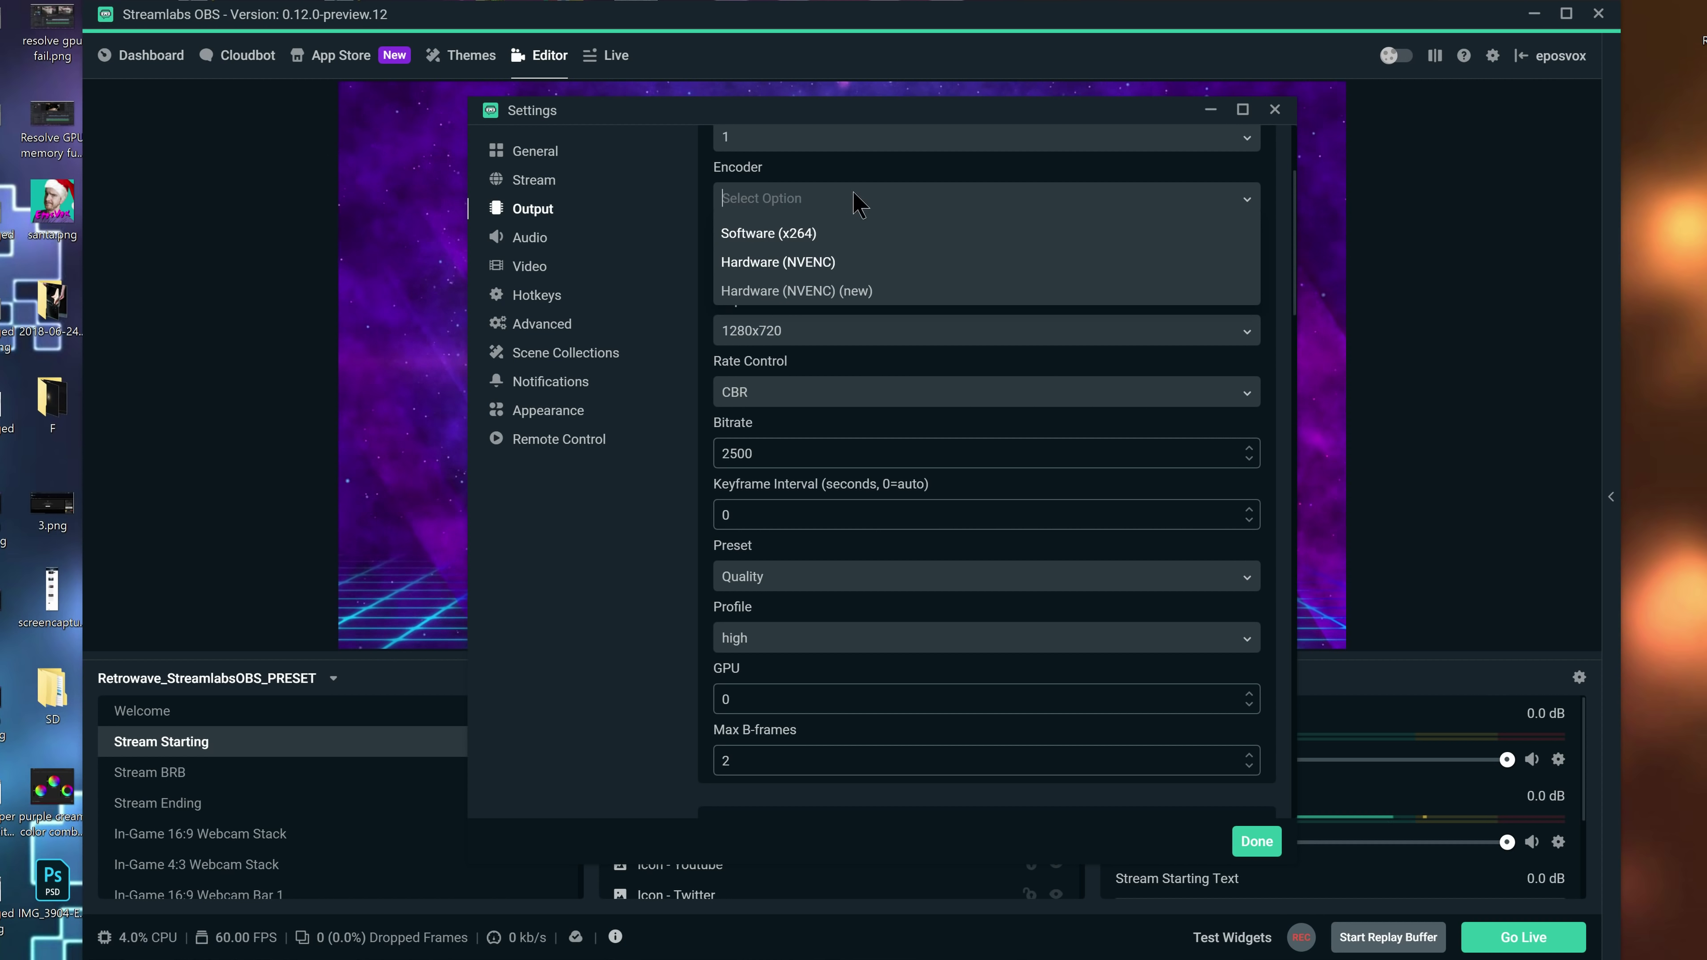
pyautogui.click(846, 291)
pyautogui.click(849, 205)
pyautogui.click(849, 269)
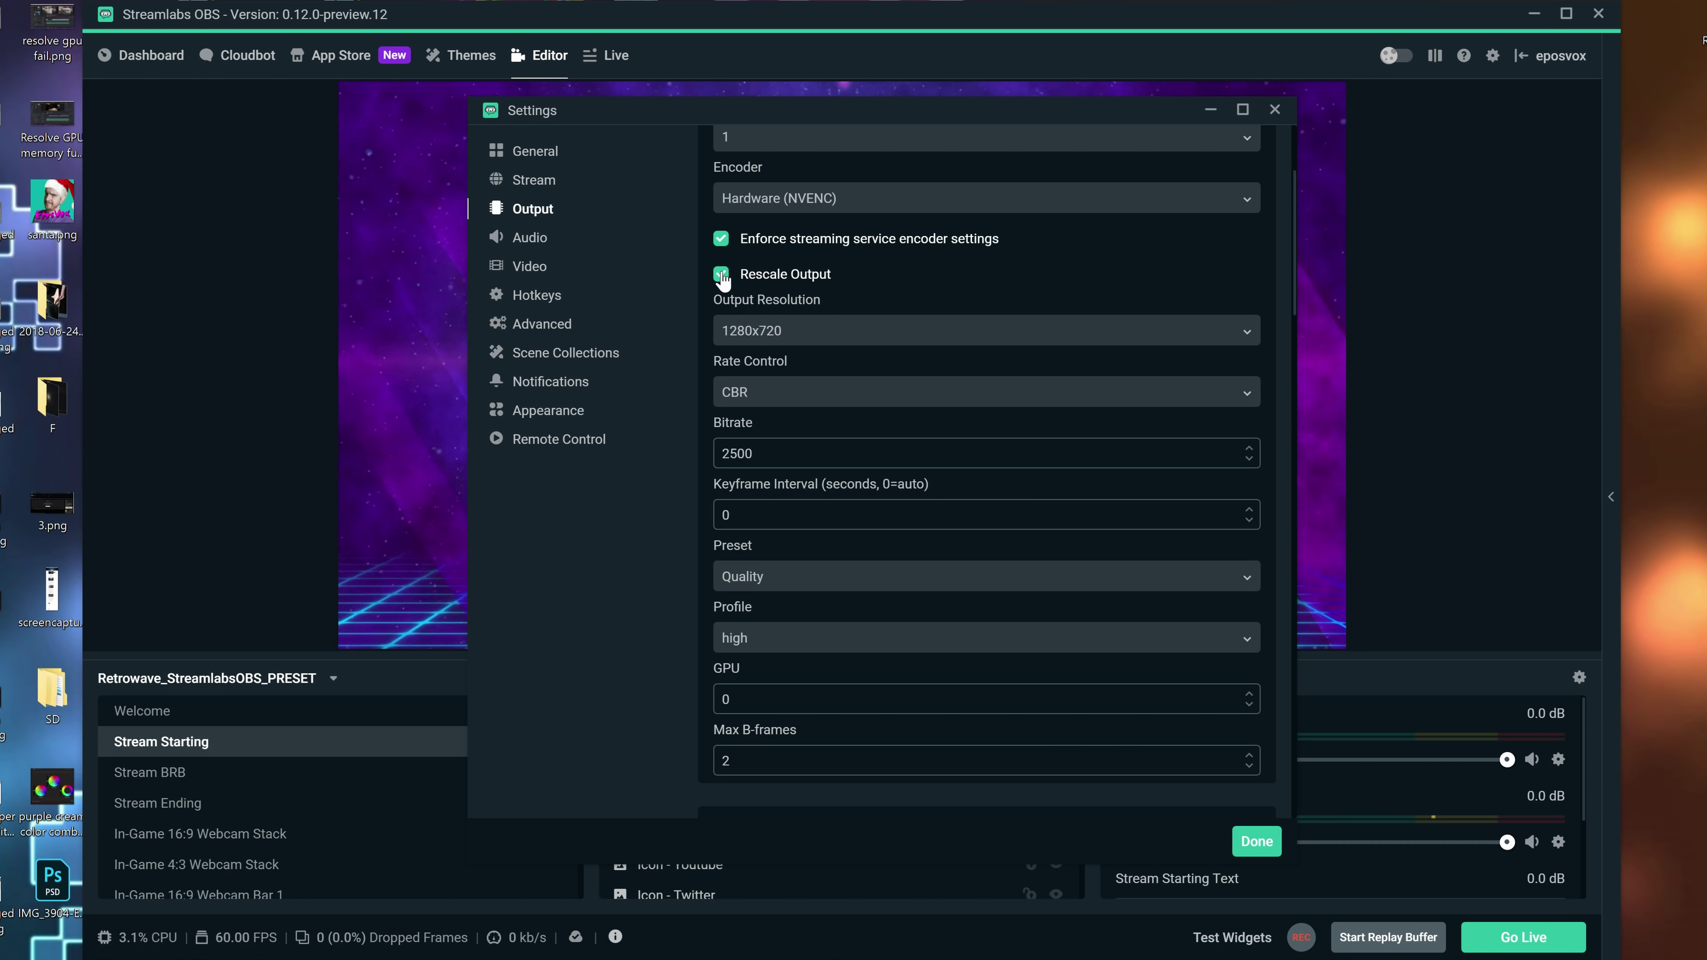
# Step: Keep the stream's Rescale Output enabled at 1280x720
pyautogui.click(787, 336)
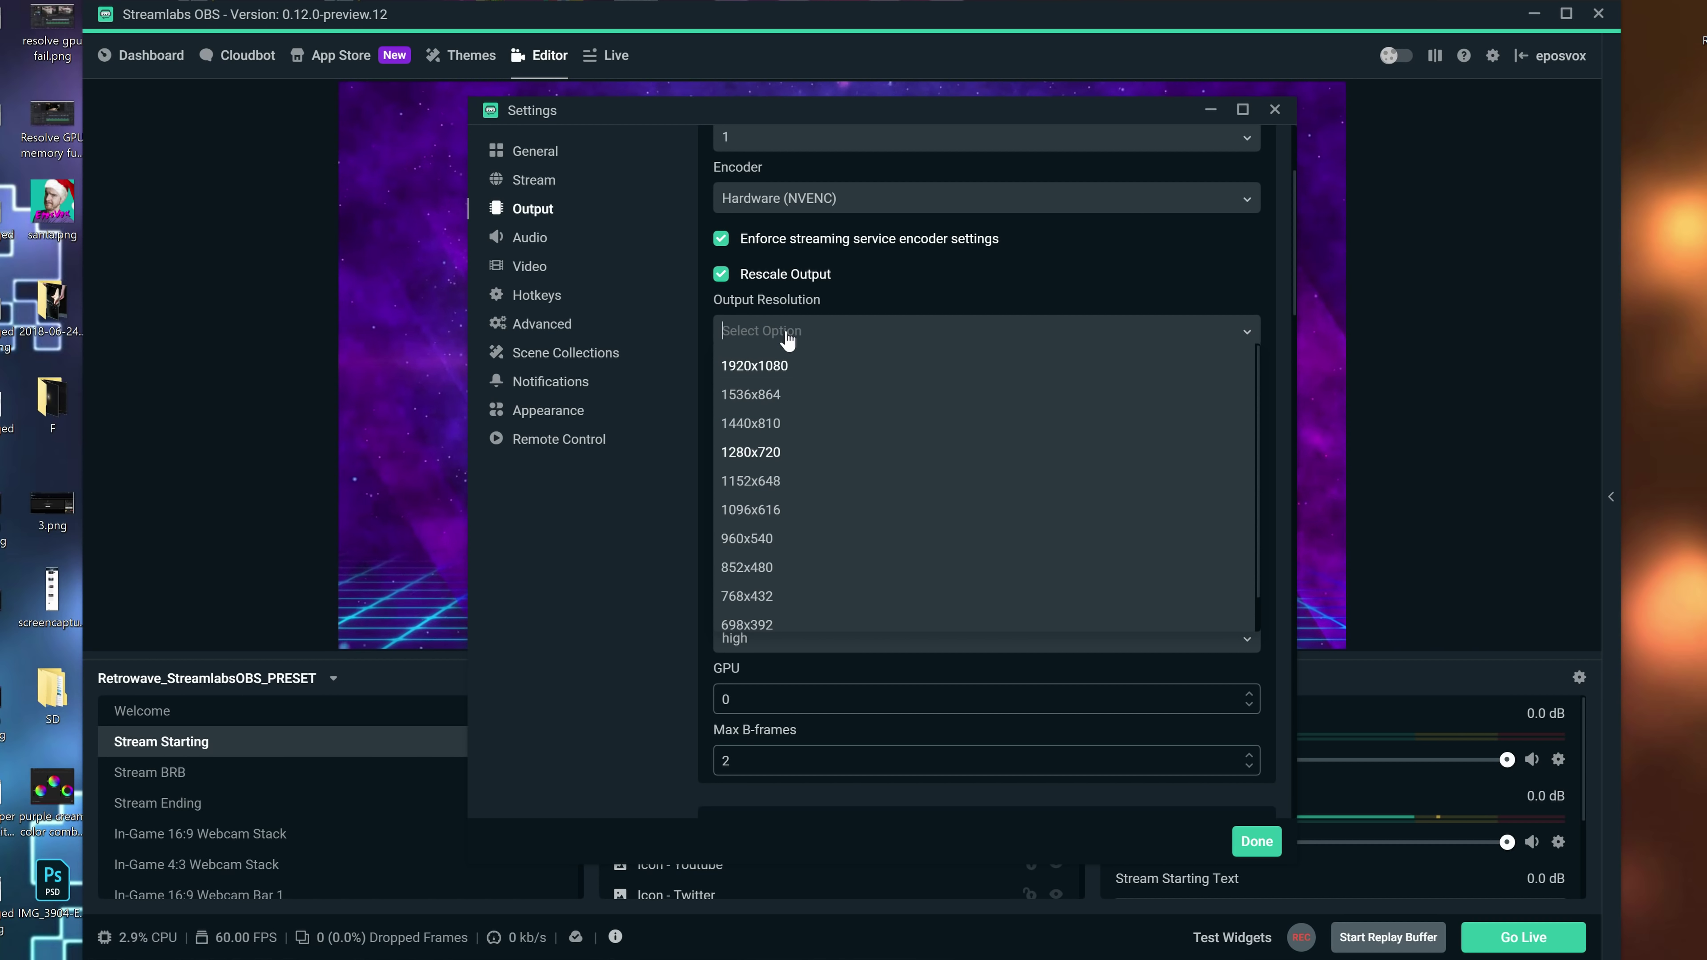
pyautogui.click(863, 325)
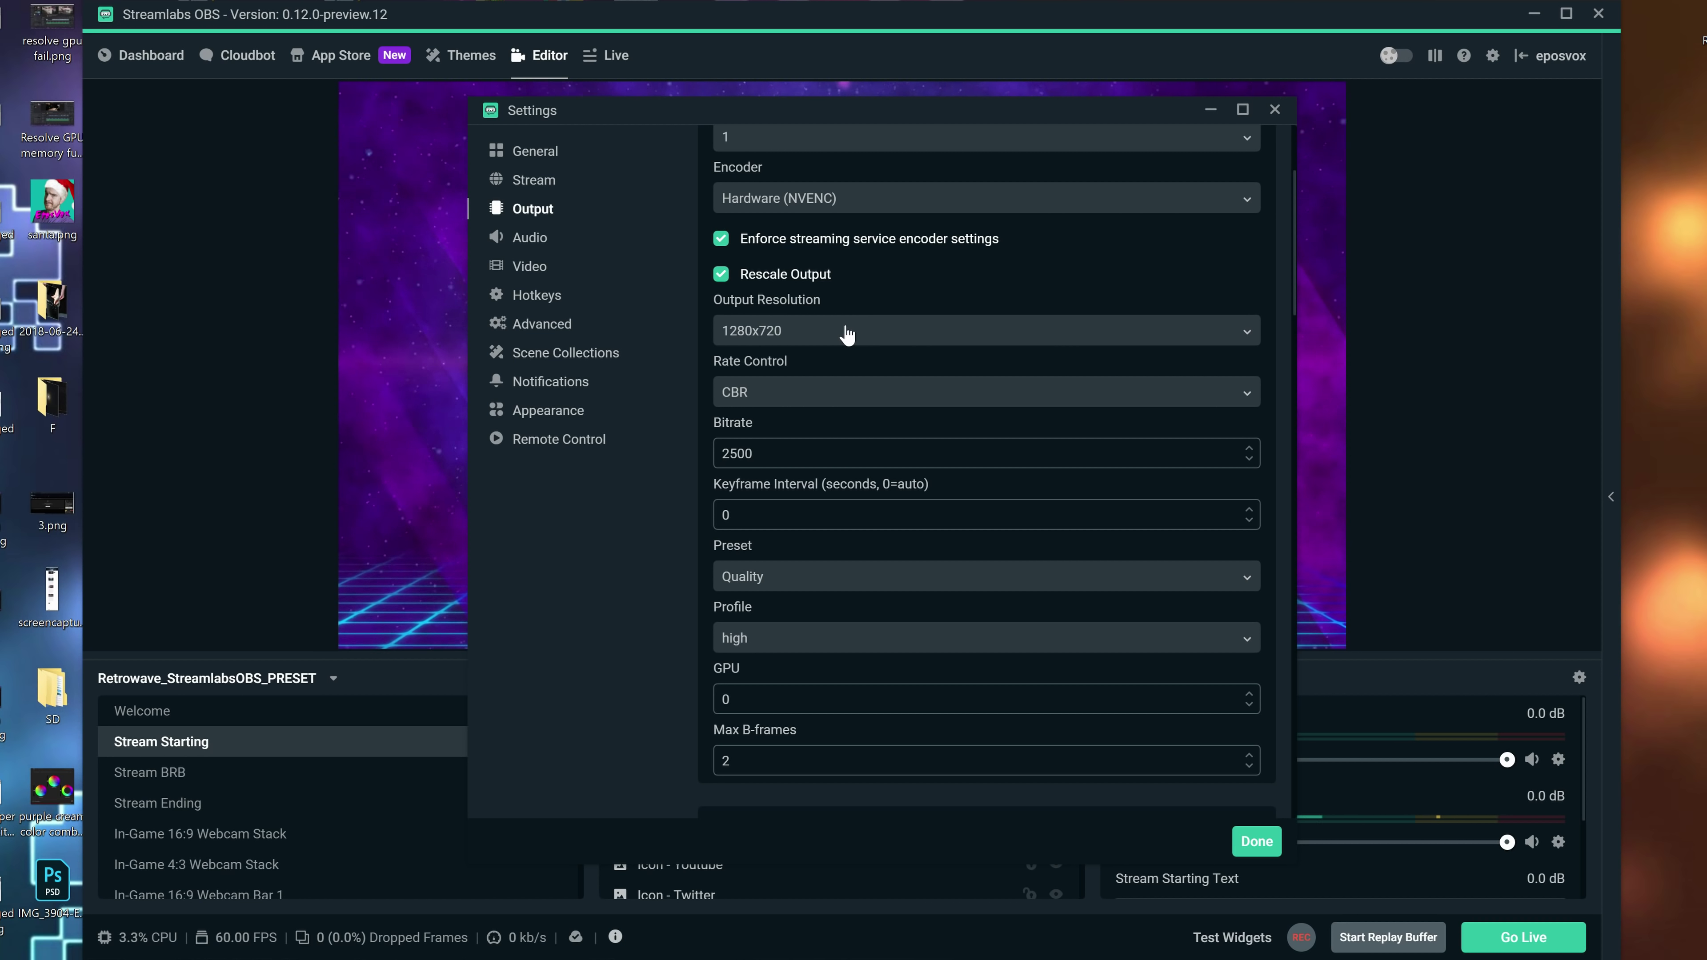
pyautogui.click(774, 332)
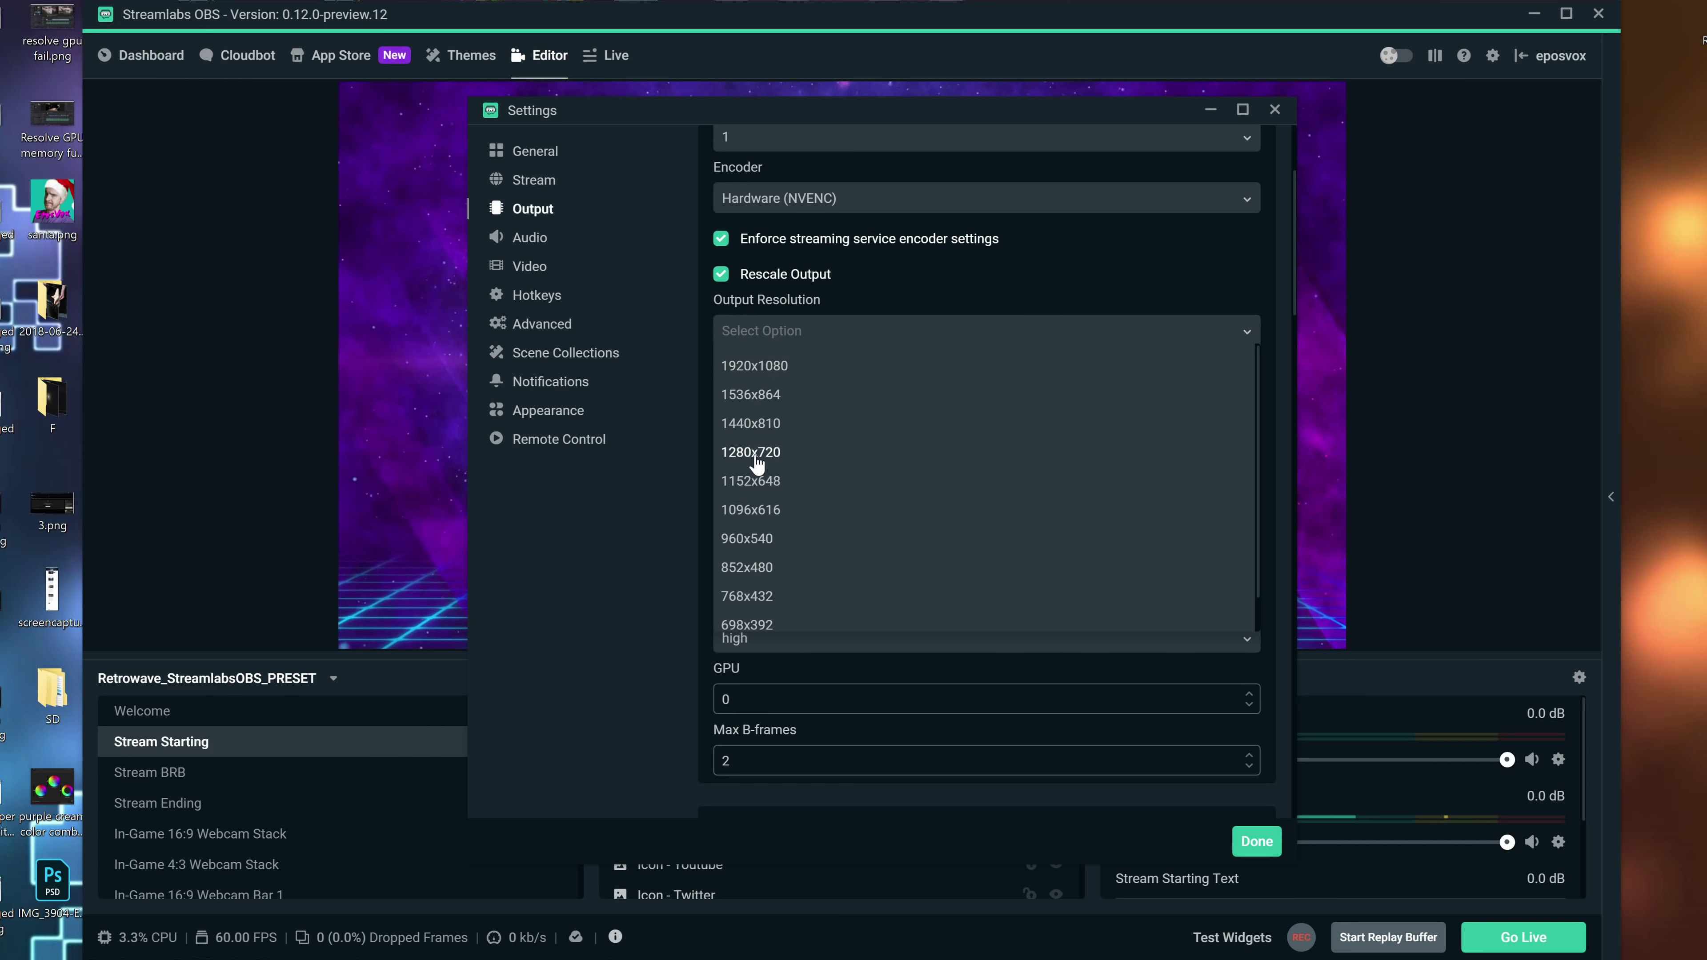
pyautogui.click(926, 281)
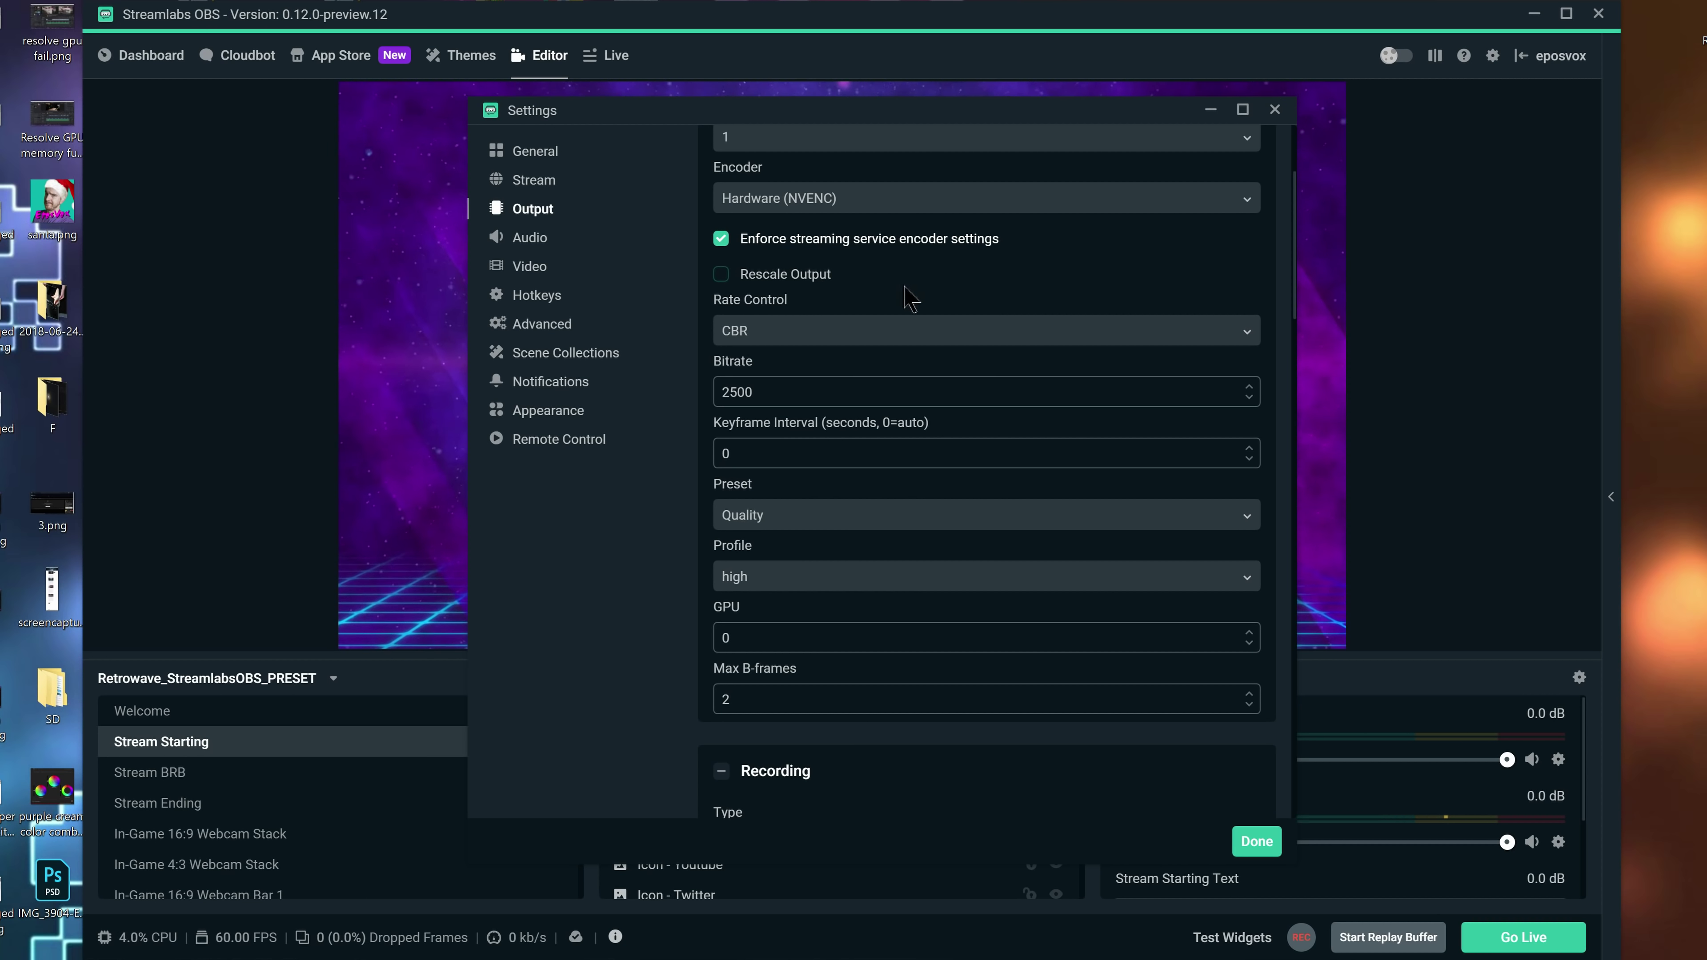
pyautogui.click(803, 274)
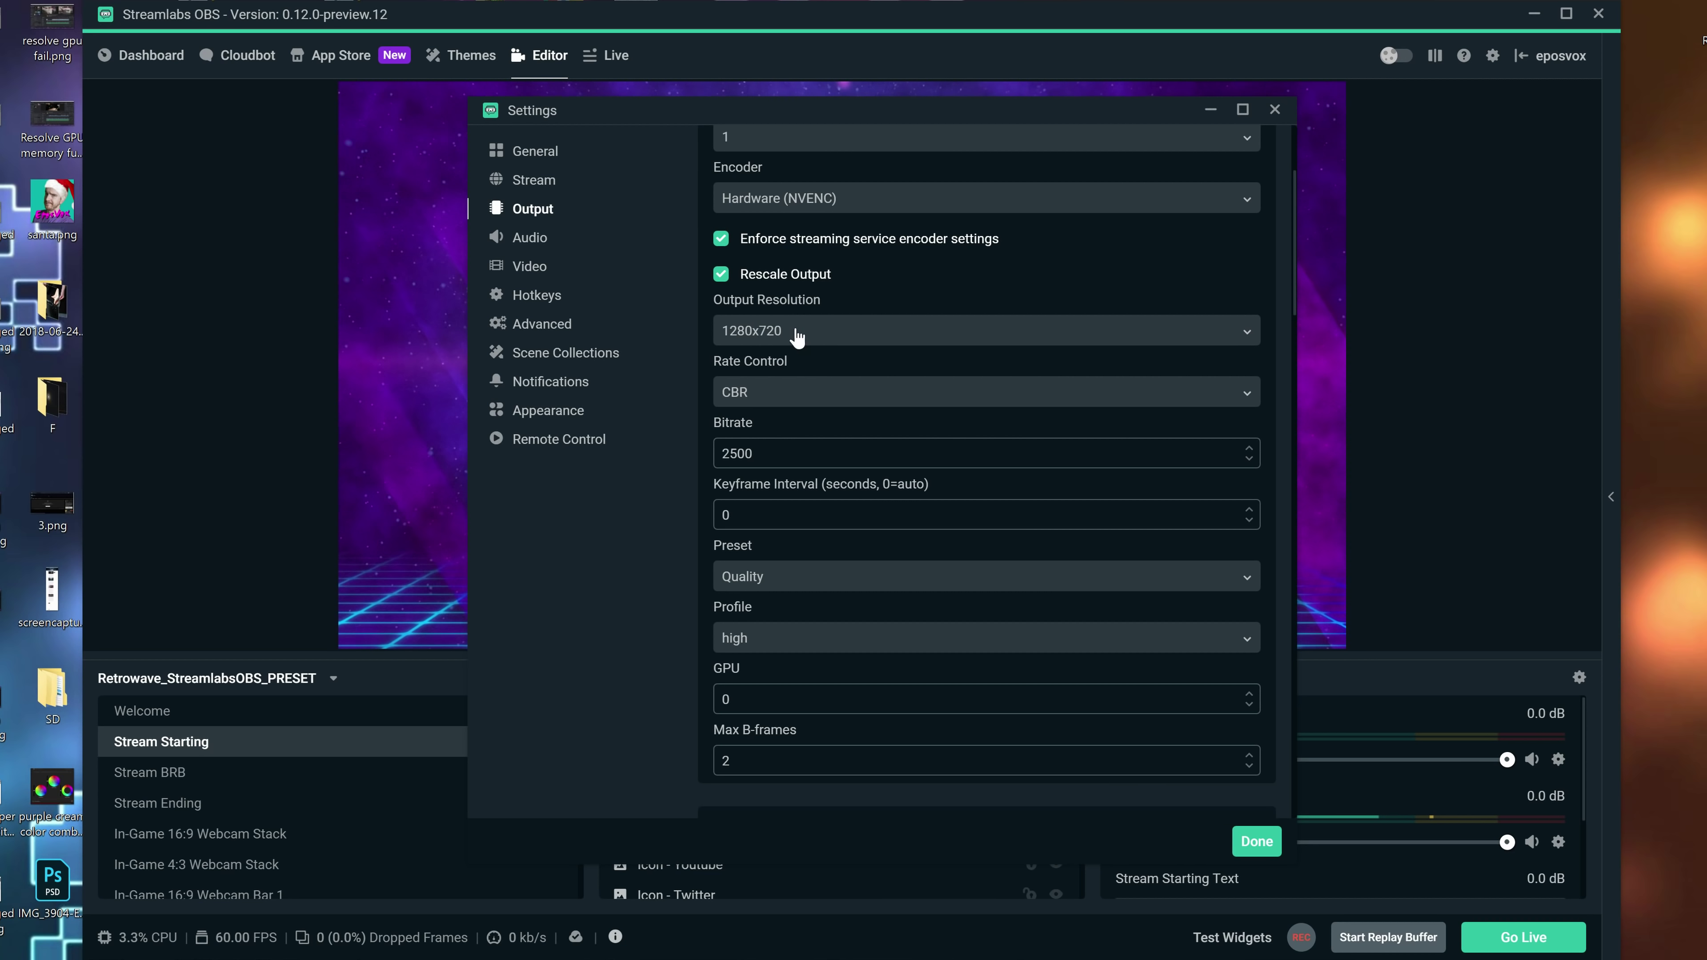
# Step: Review the Video resolution settings, then set the streaming encoder back to Hardware (NVENC) (new)
pyautogui.click(535, 266)
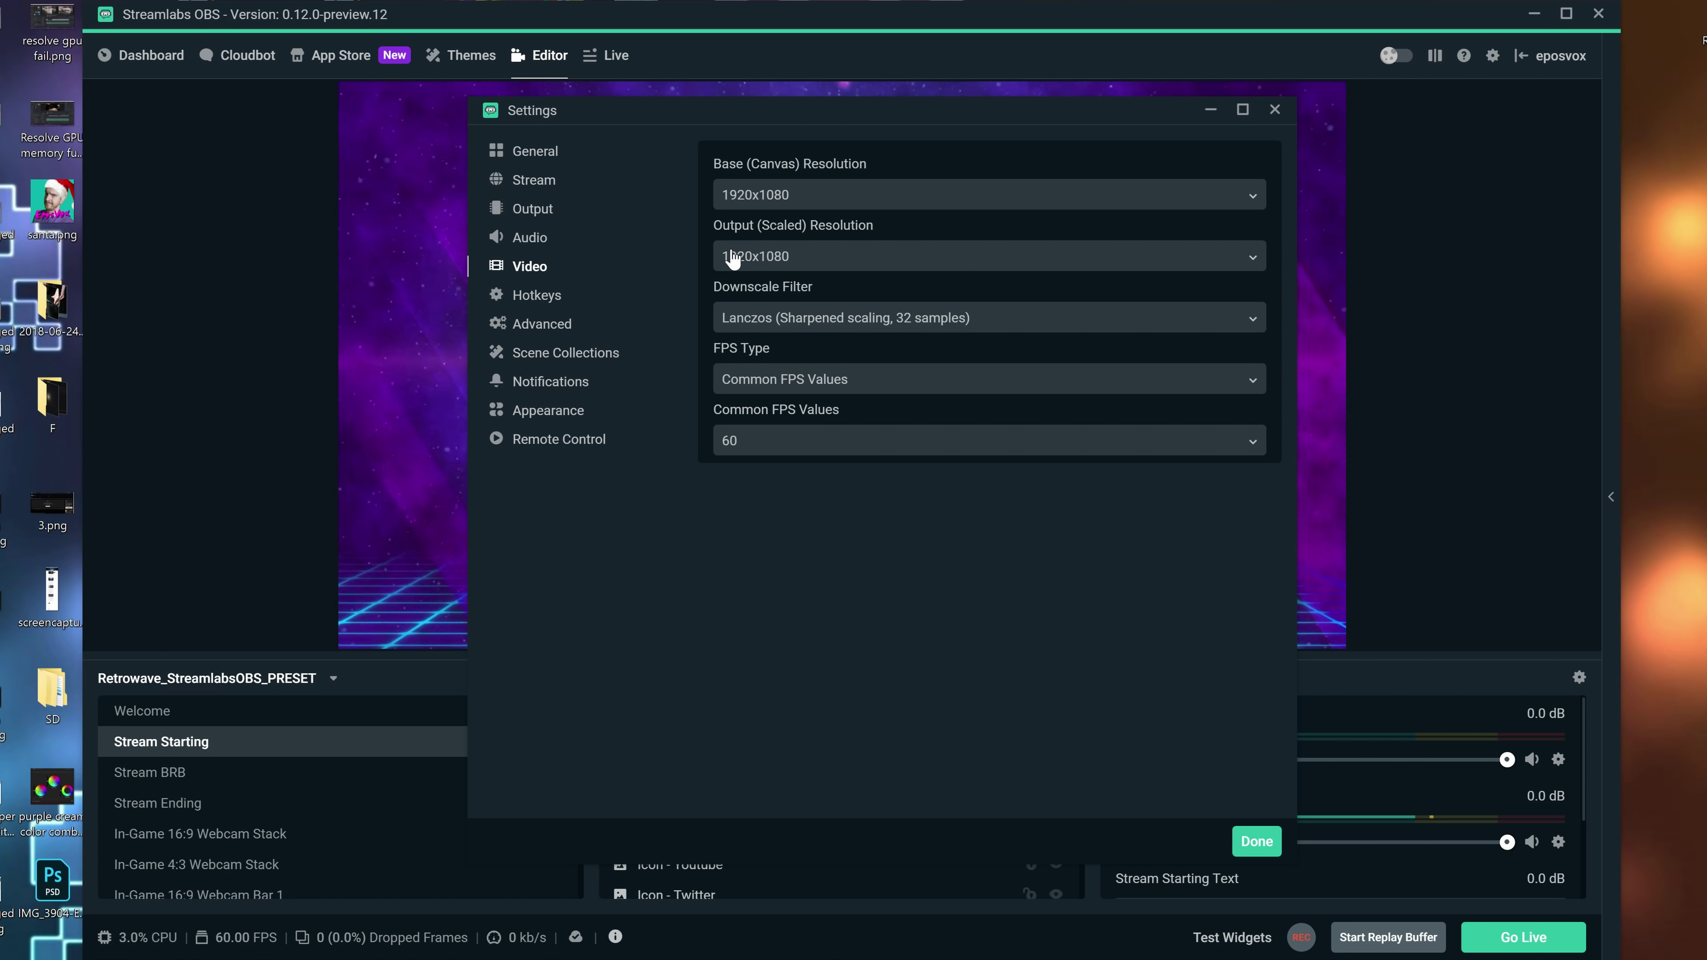
pyautogui.click(535, 212)
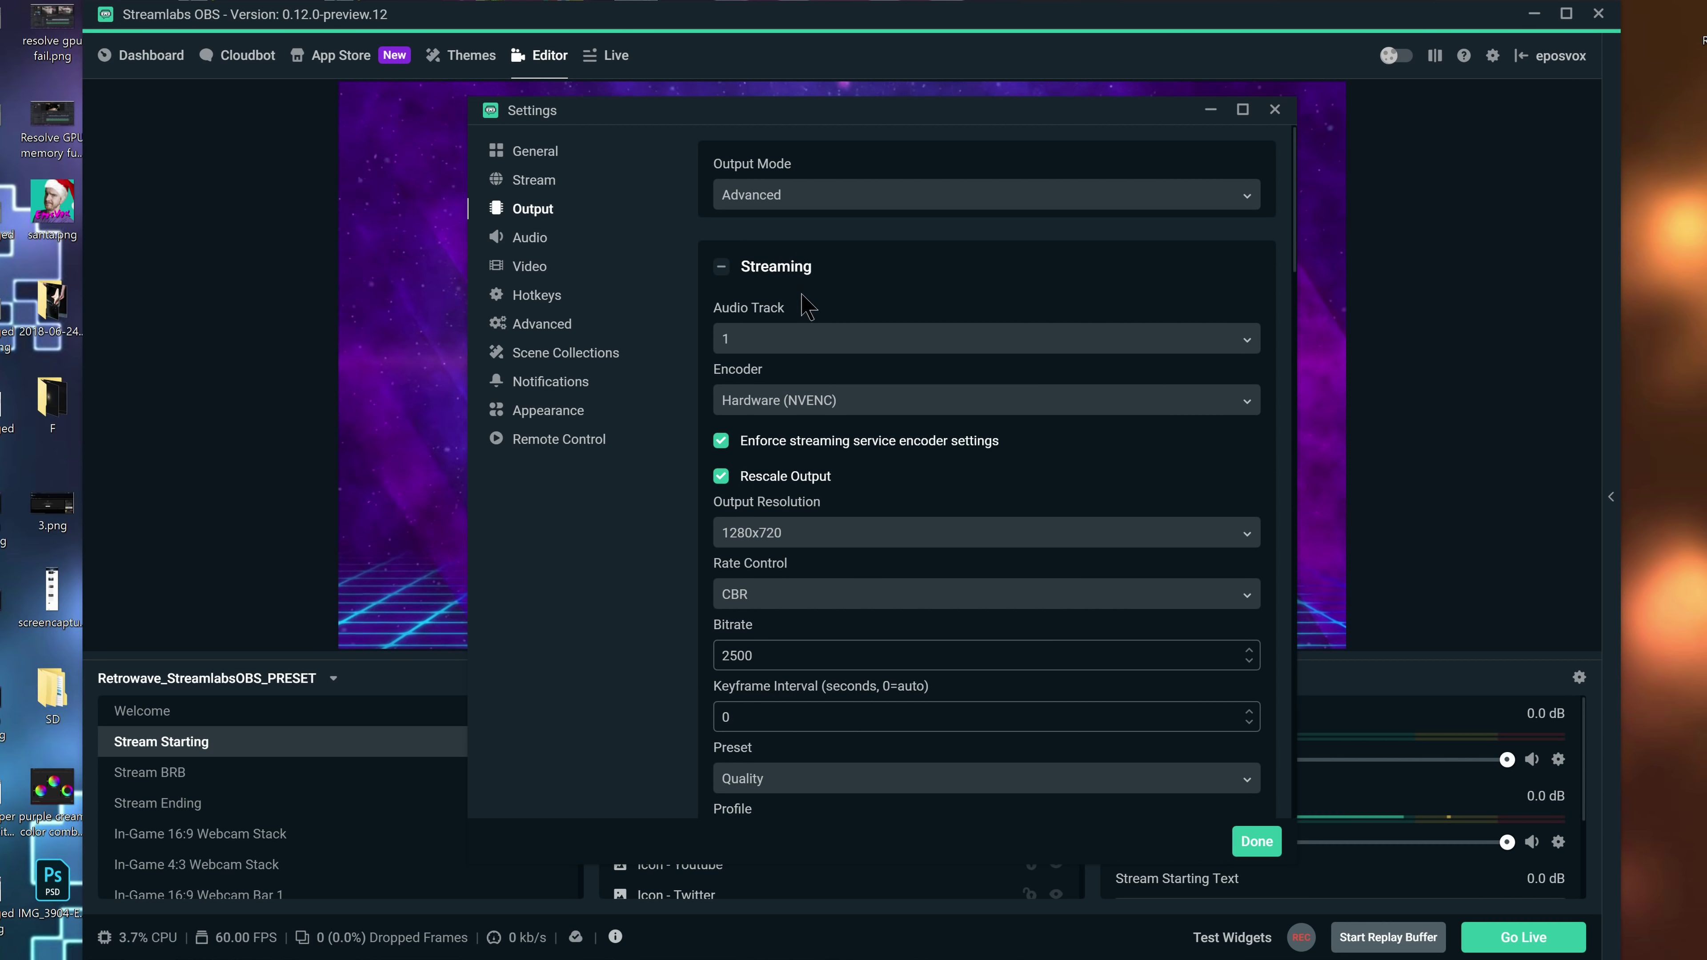
pyautogui.scroll(-1, 1069, 482)
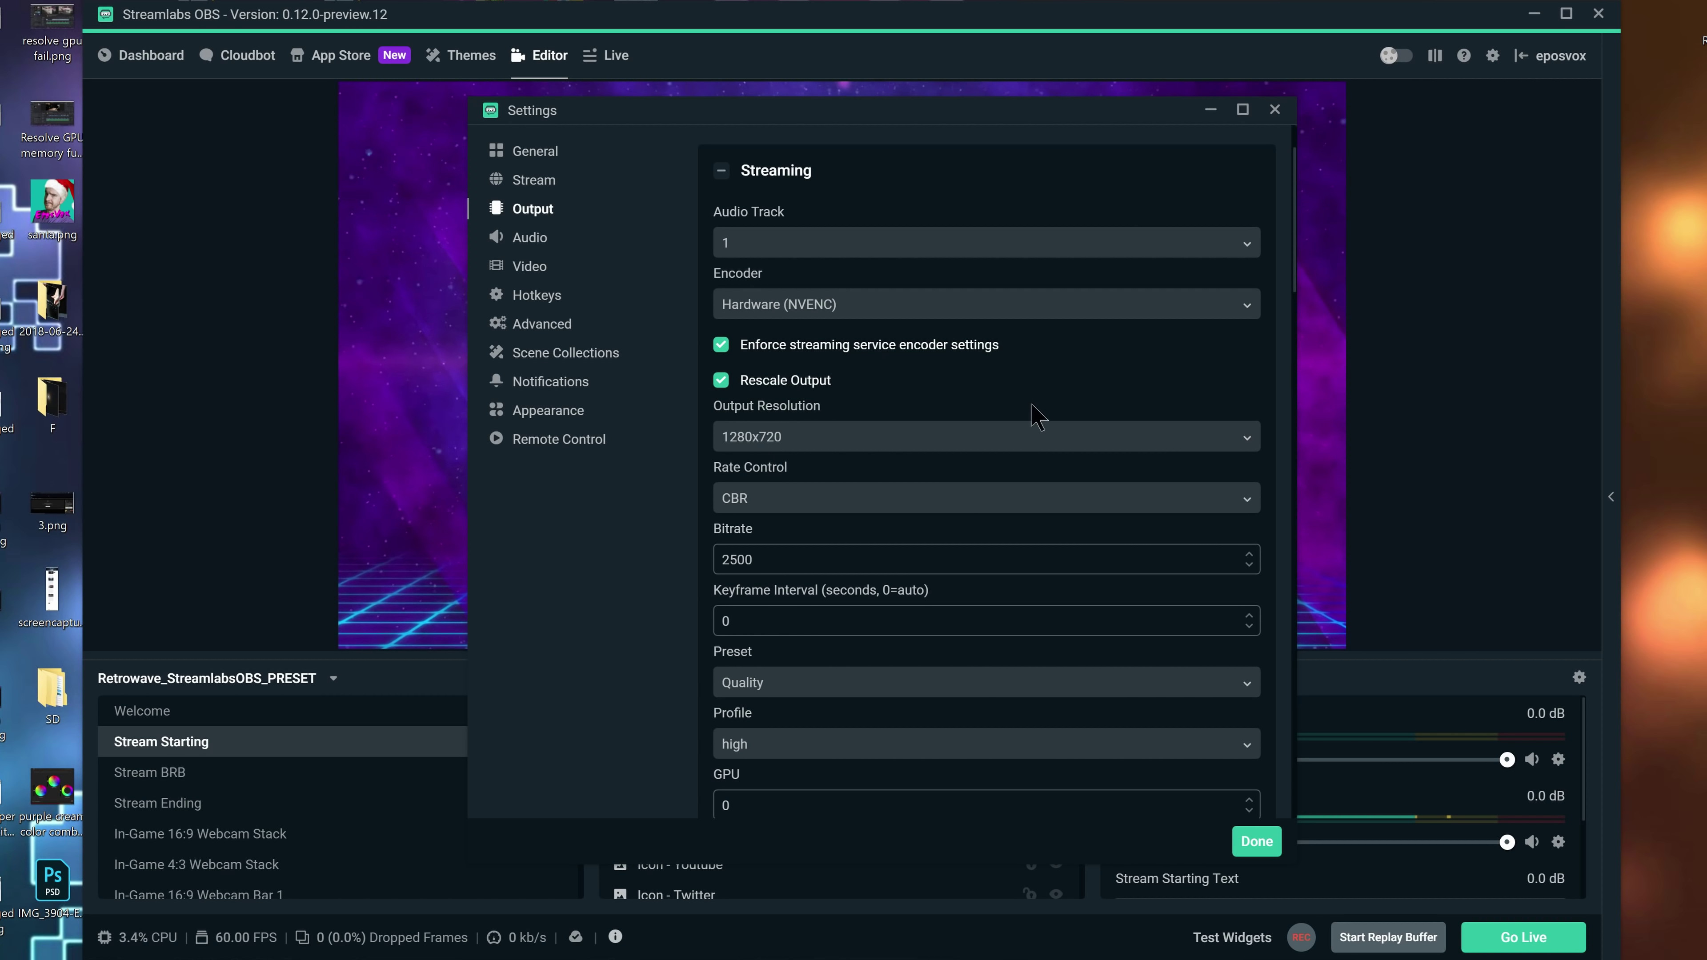
pyautogui.click(817, 312)
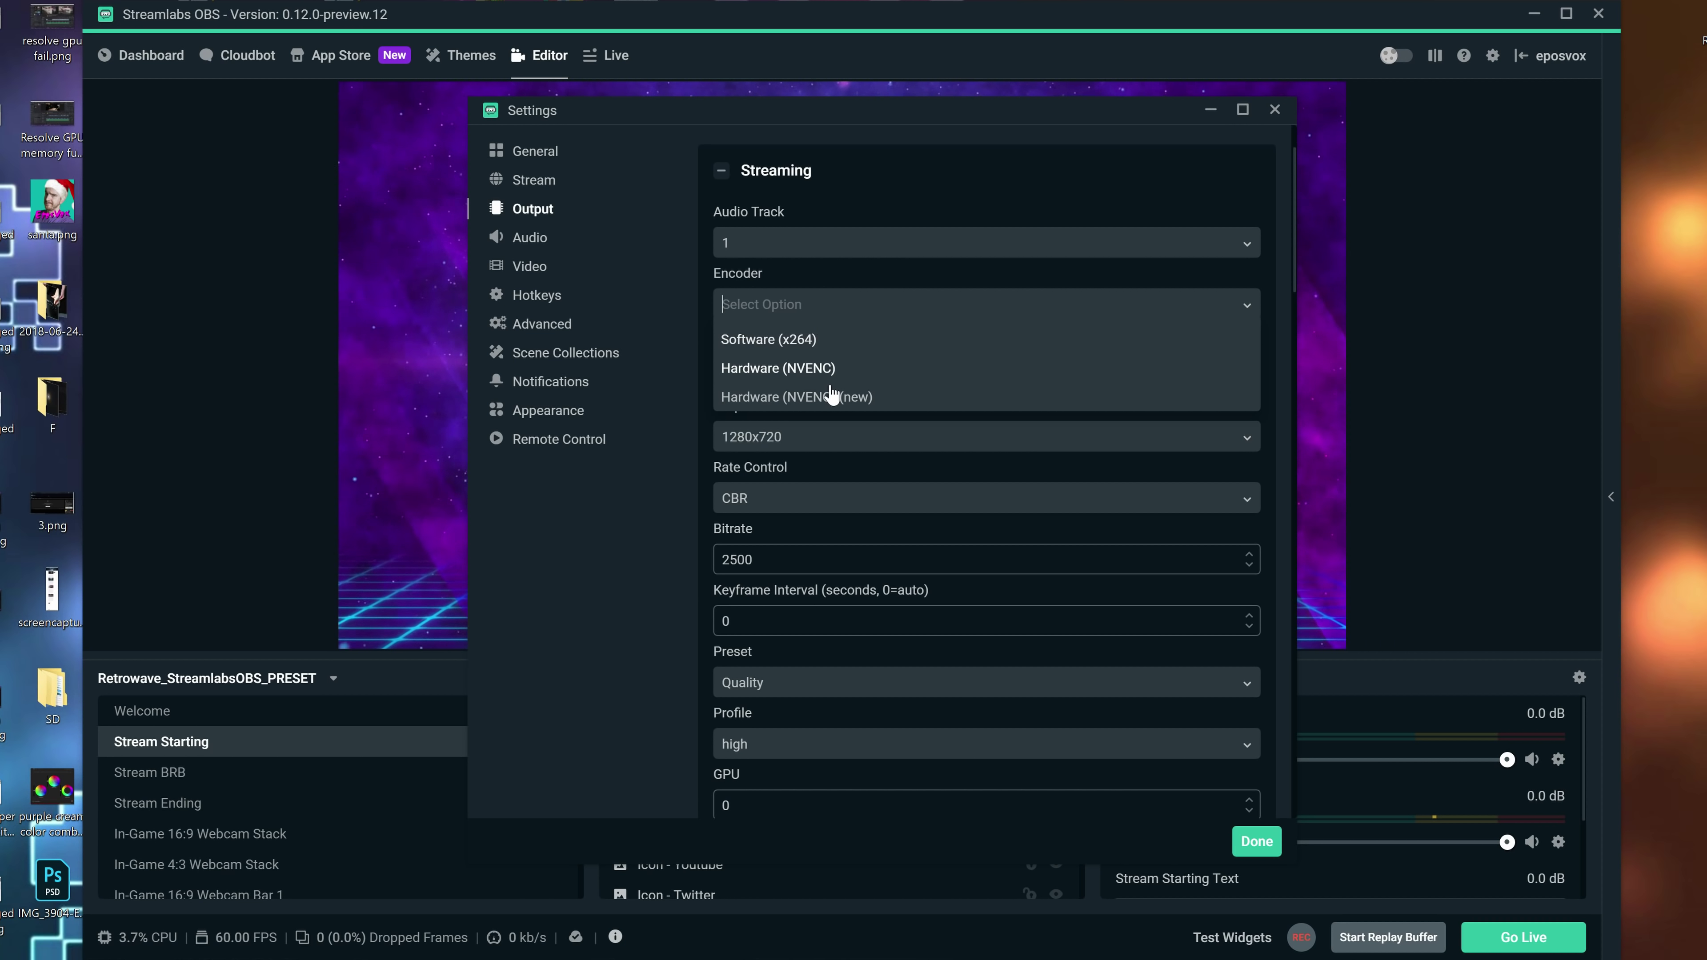
pyautogui.click(830, 394)
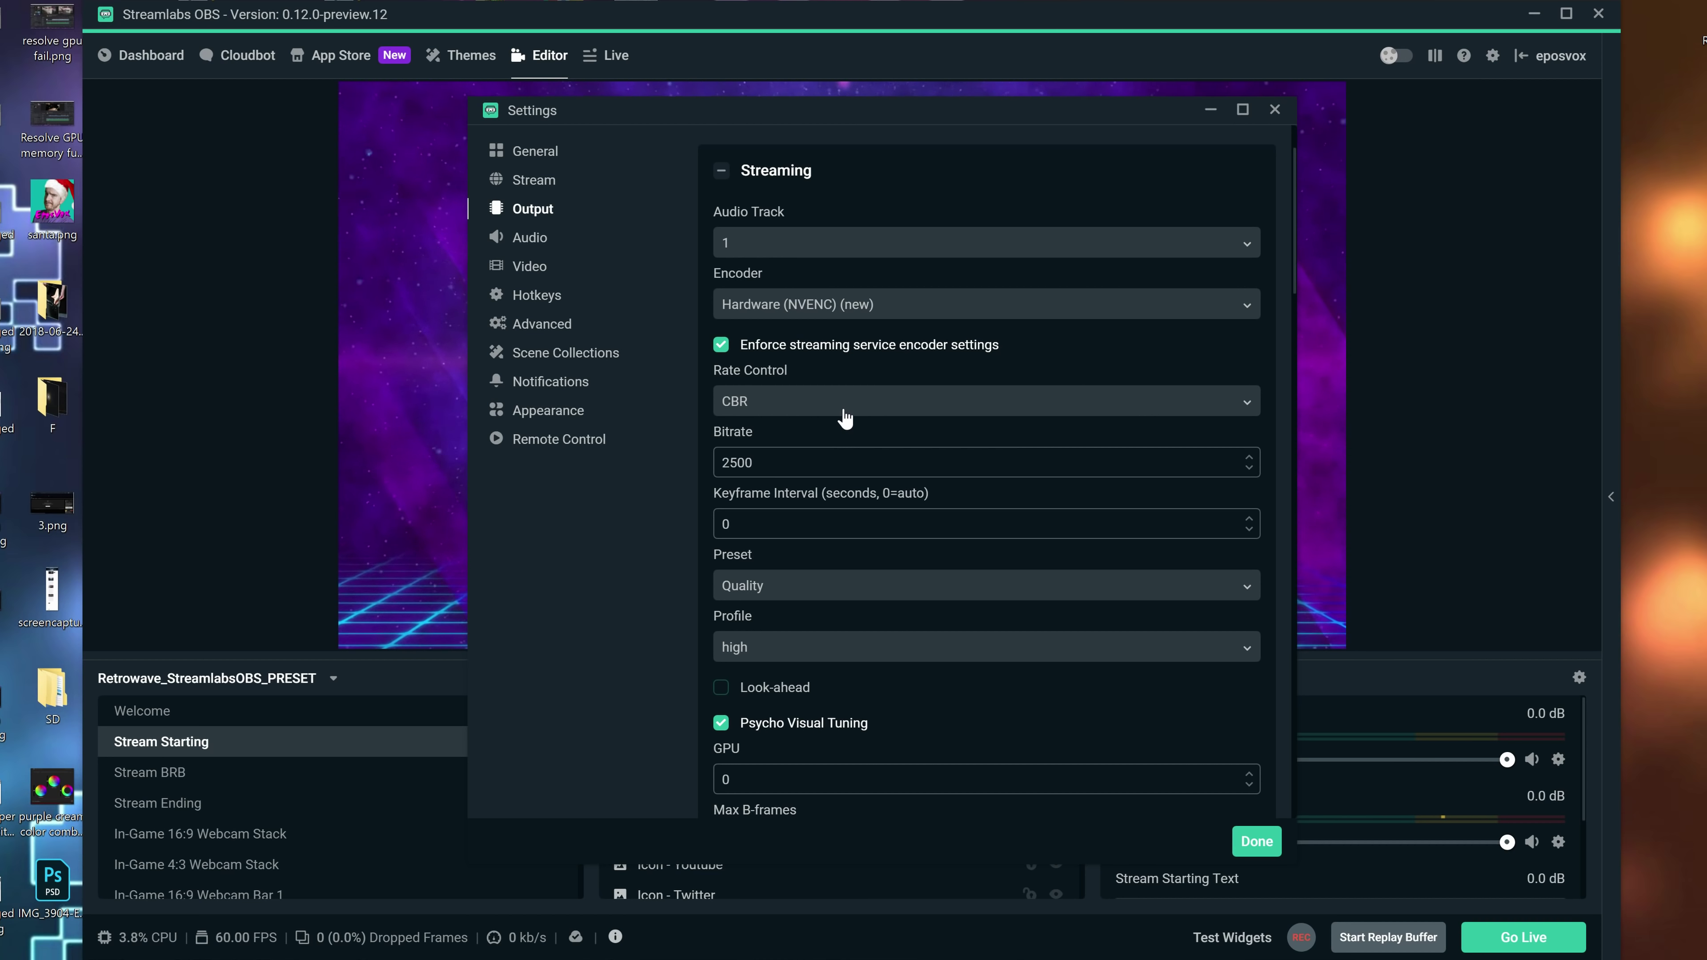
# Step: Give the NVENC stream CBR rate control, a 6000 bitrate and a 2-second keyframe interval
pyautogui.scroll(-1, 811, 434)
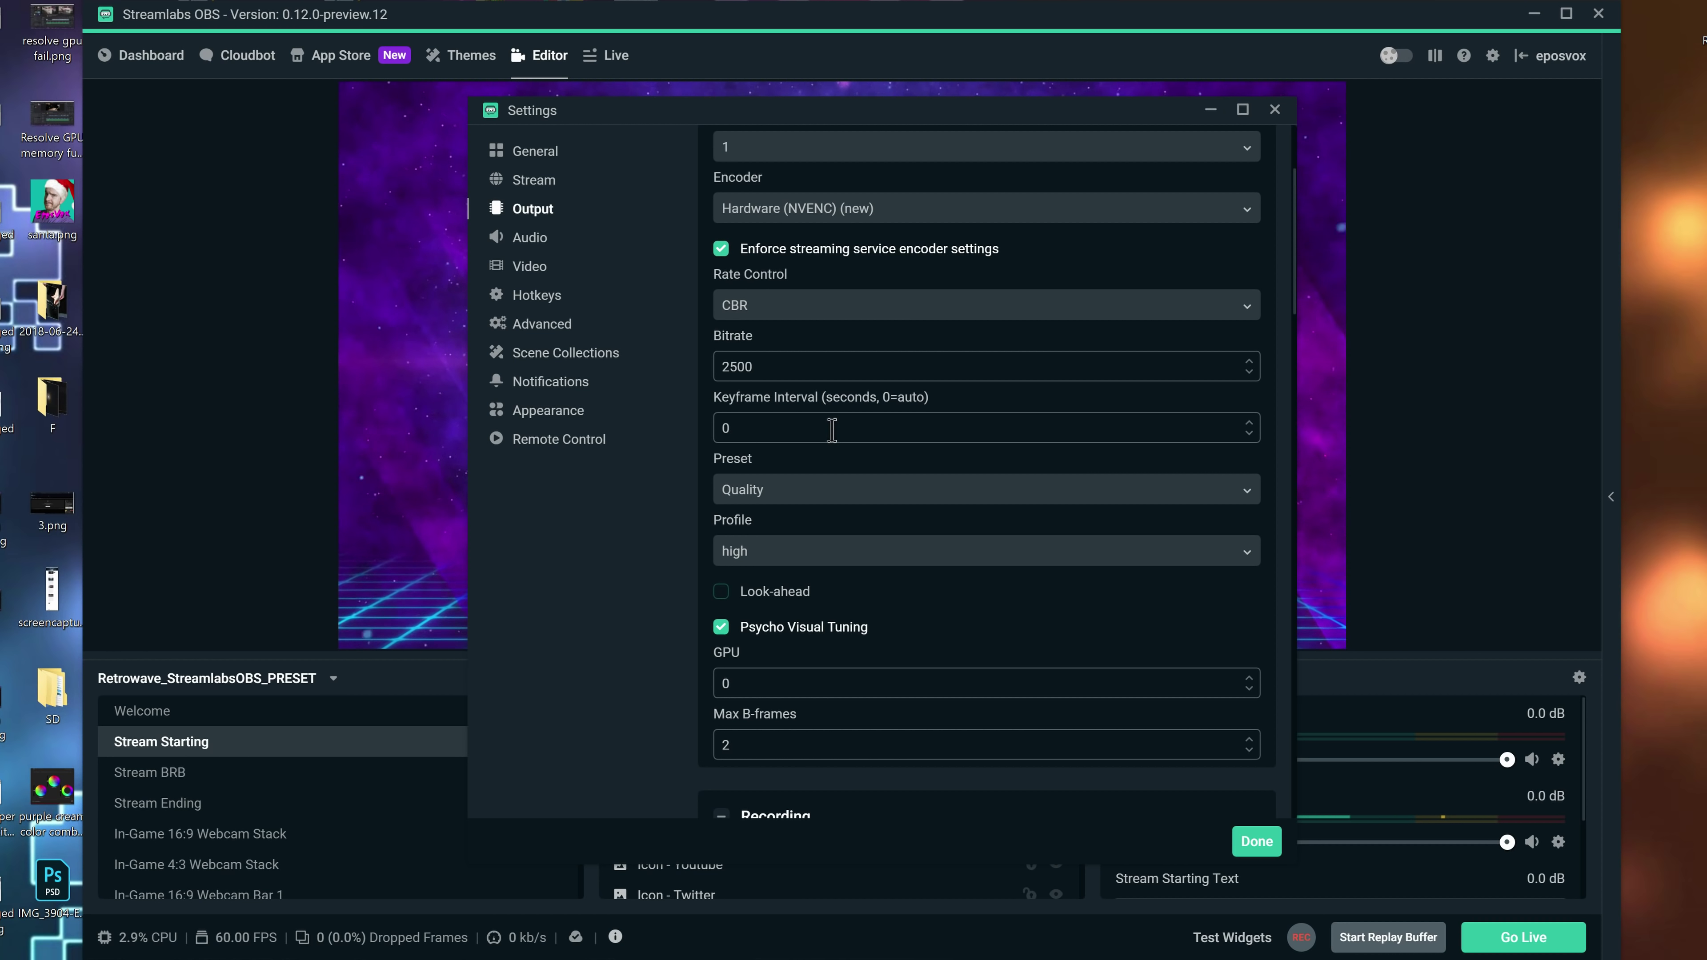
pyautogui.click(828, 306)
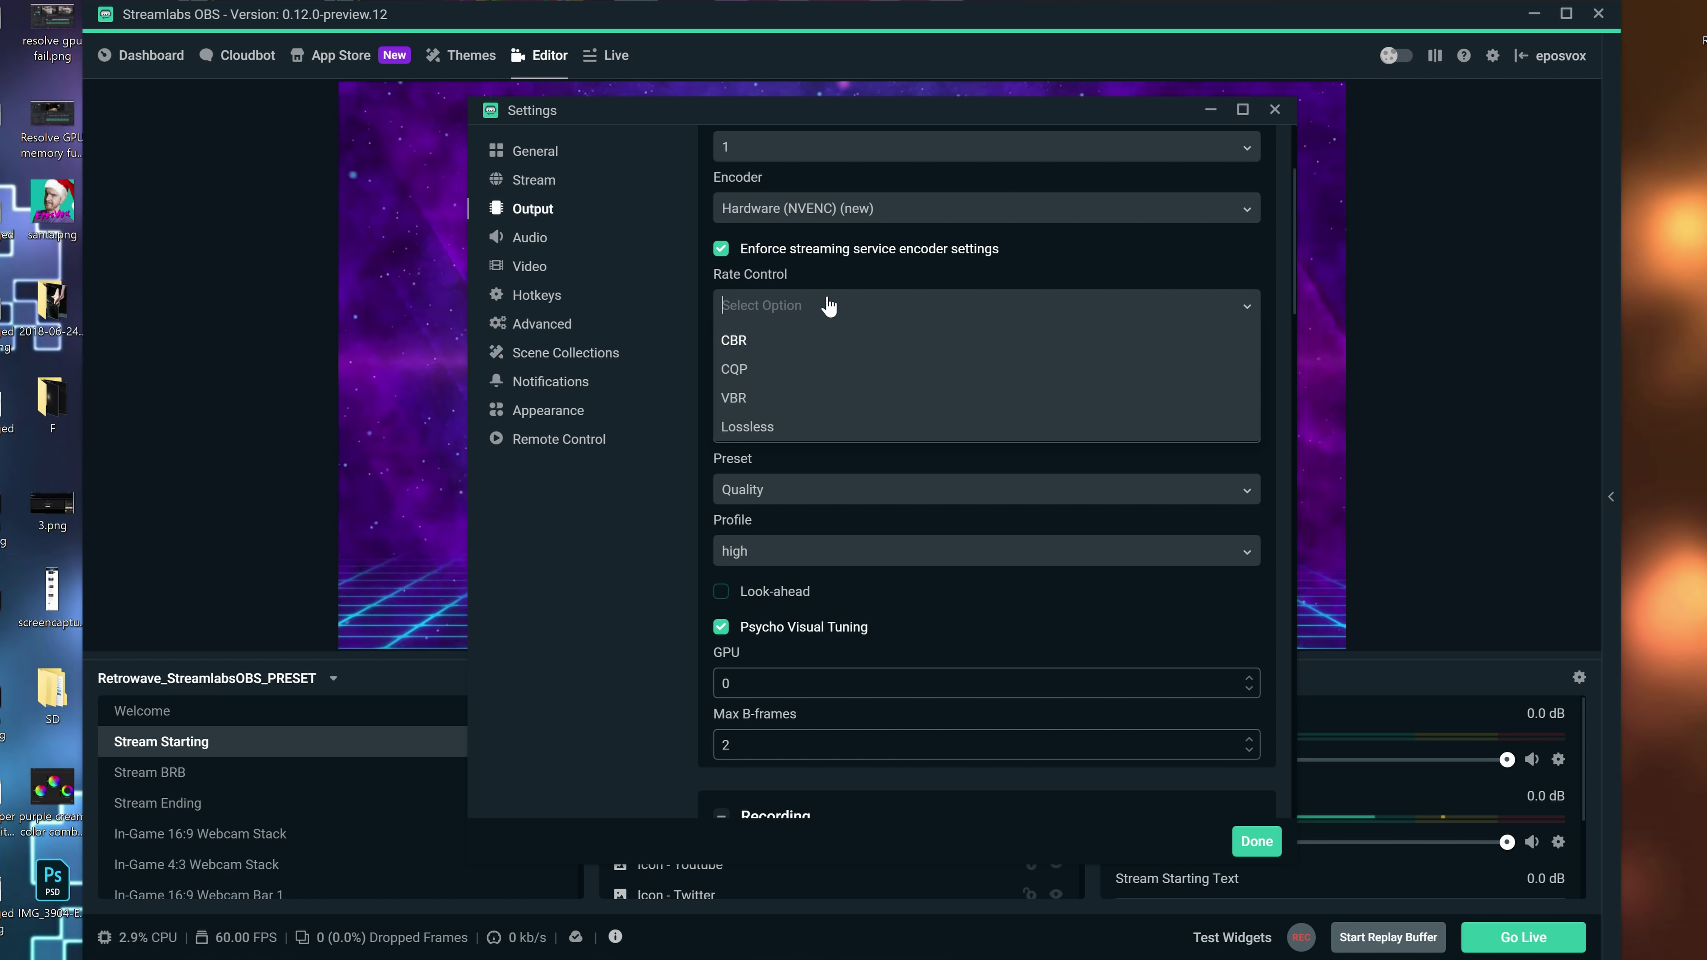
pyautogui.click(735, 340)
pyautogui.doubleClick(812, 363)
pyautogui.write('6000')
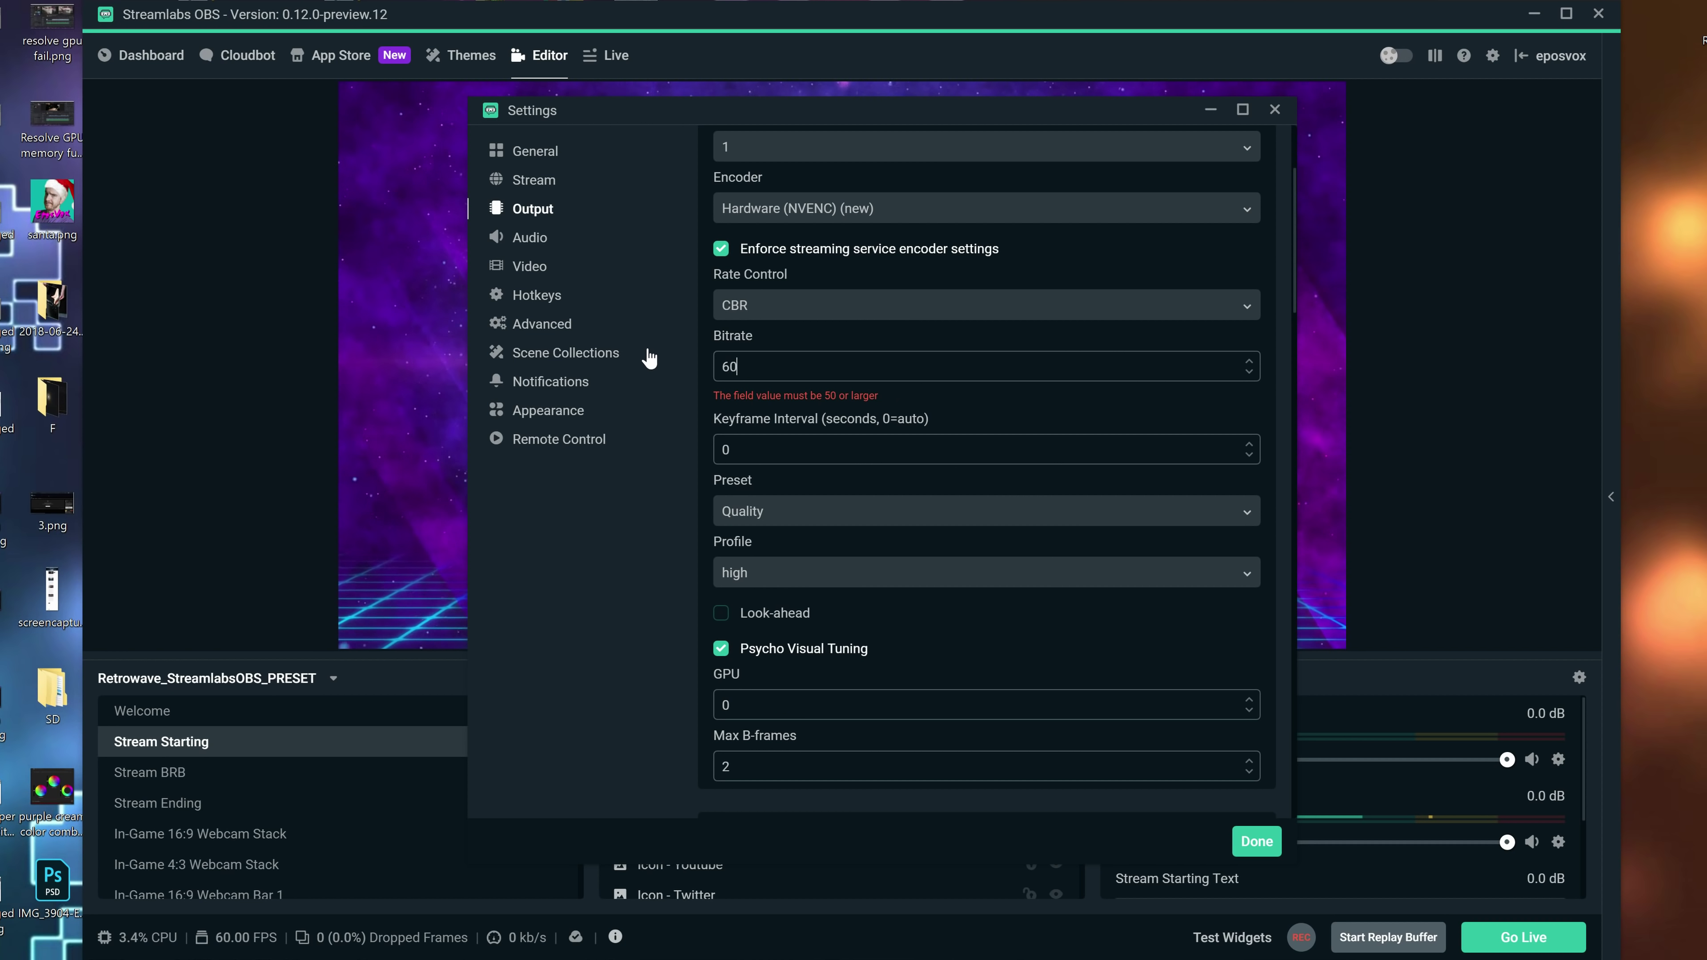
pyautogui.doubleClick(731, 428)
pyautogui.write('2')
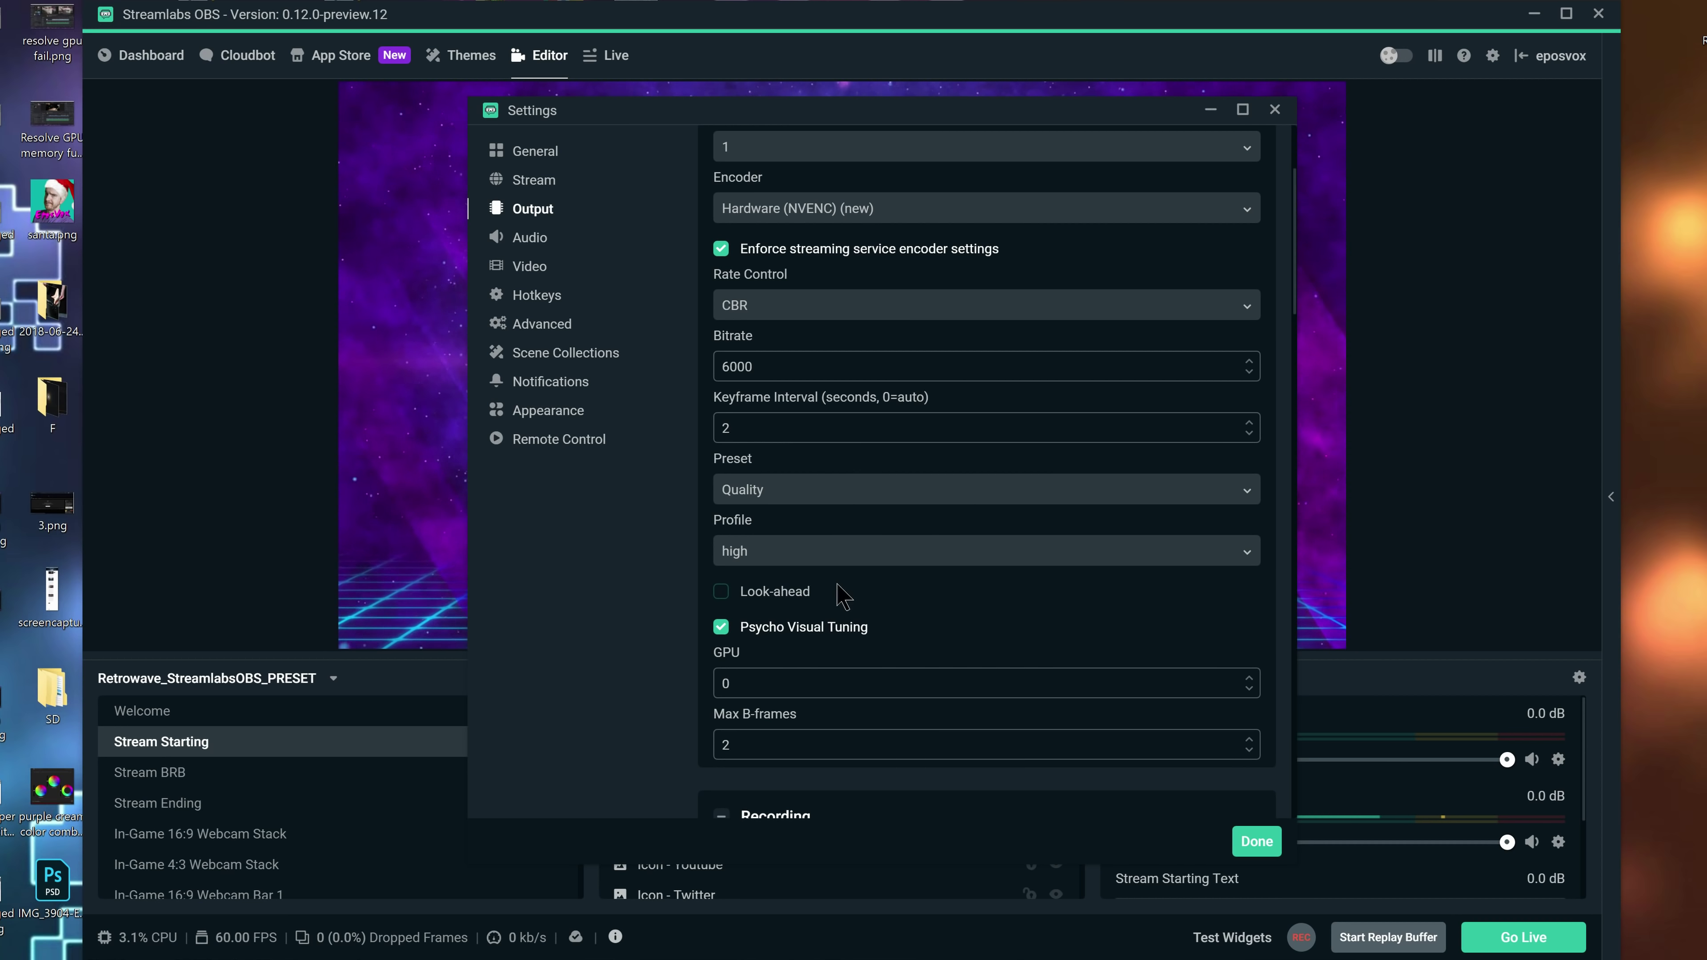
pyautogui.scroll(-1, 787, 615)
pyautogui.scroll(-1, 787, 613)
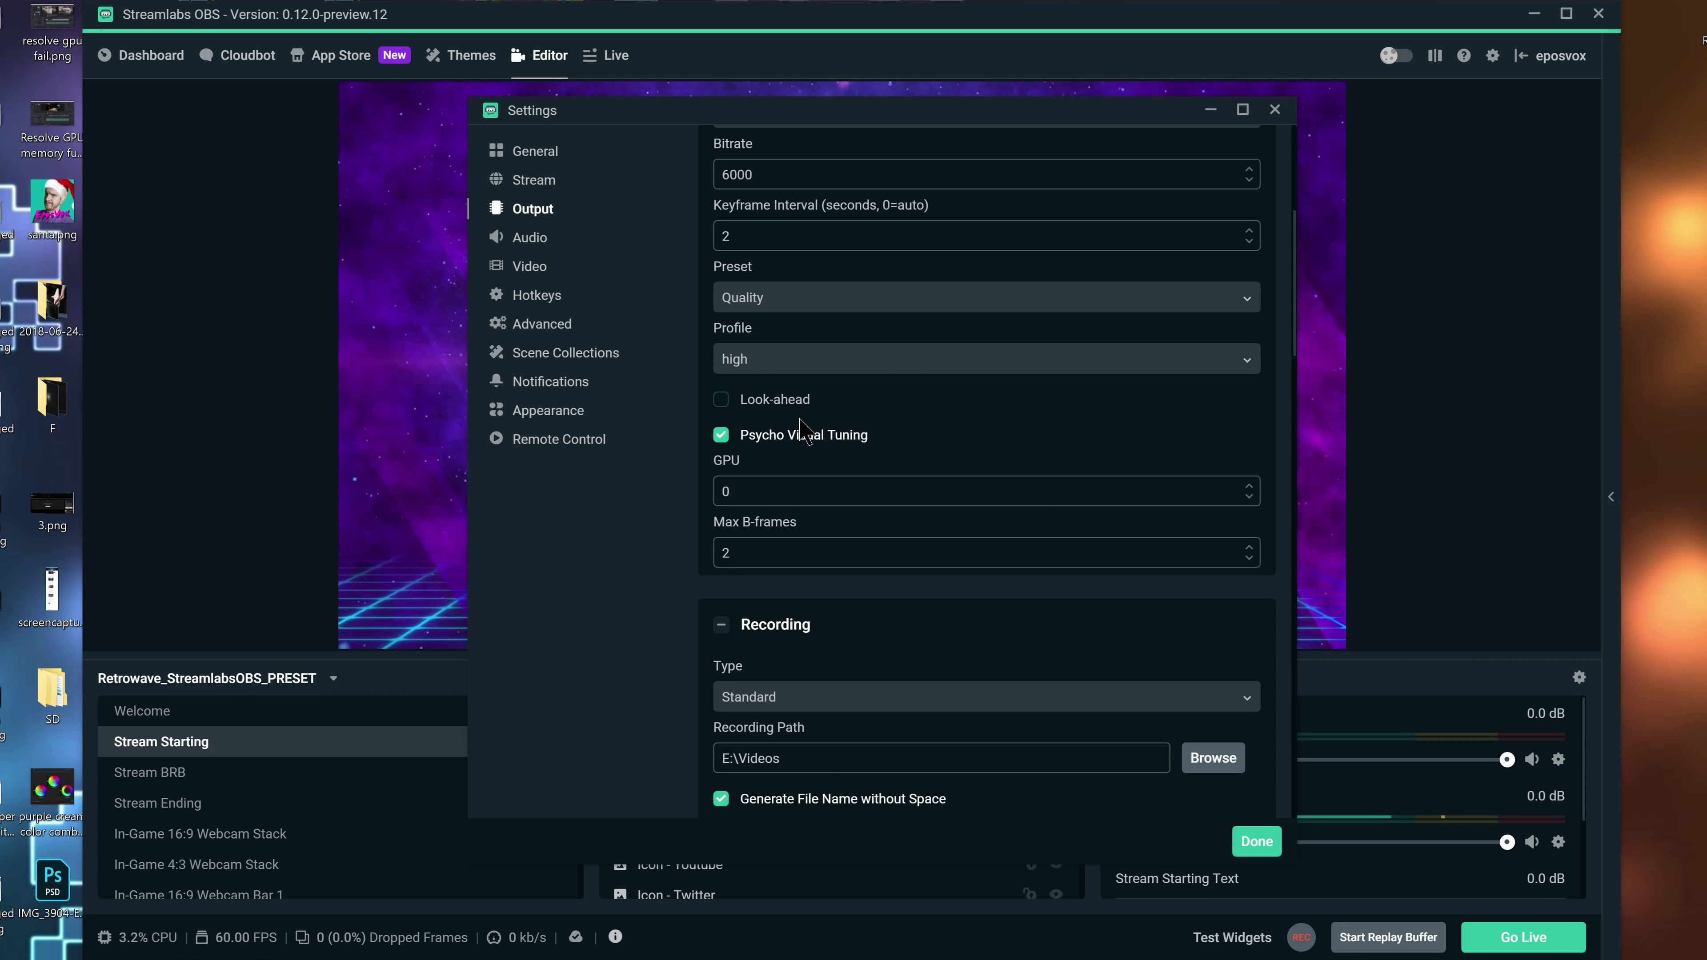
pyautogui.click(798, 304)
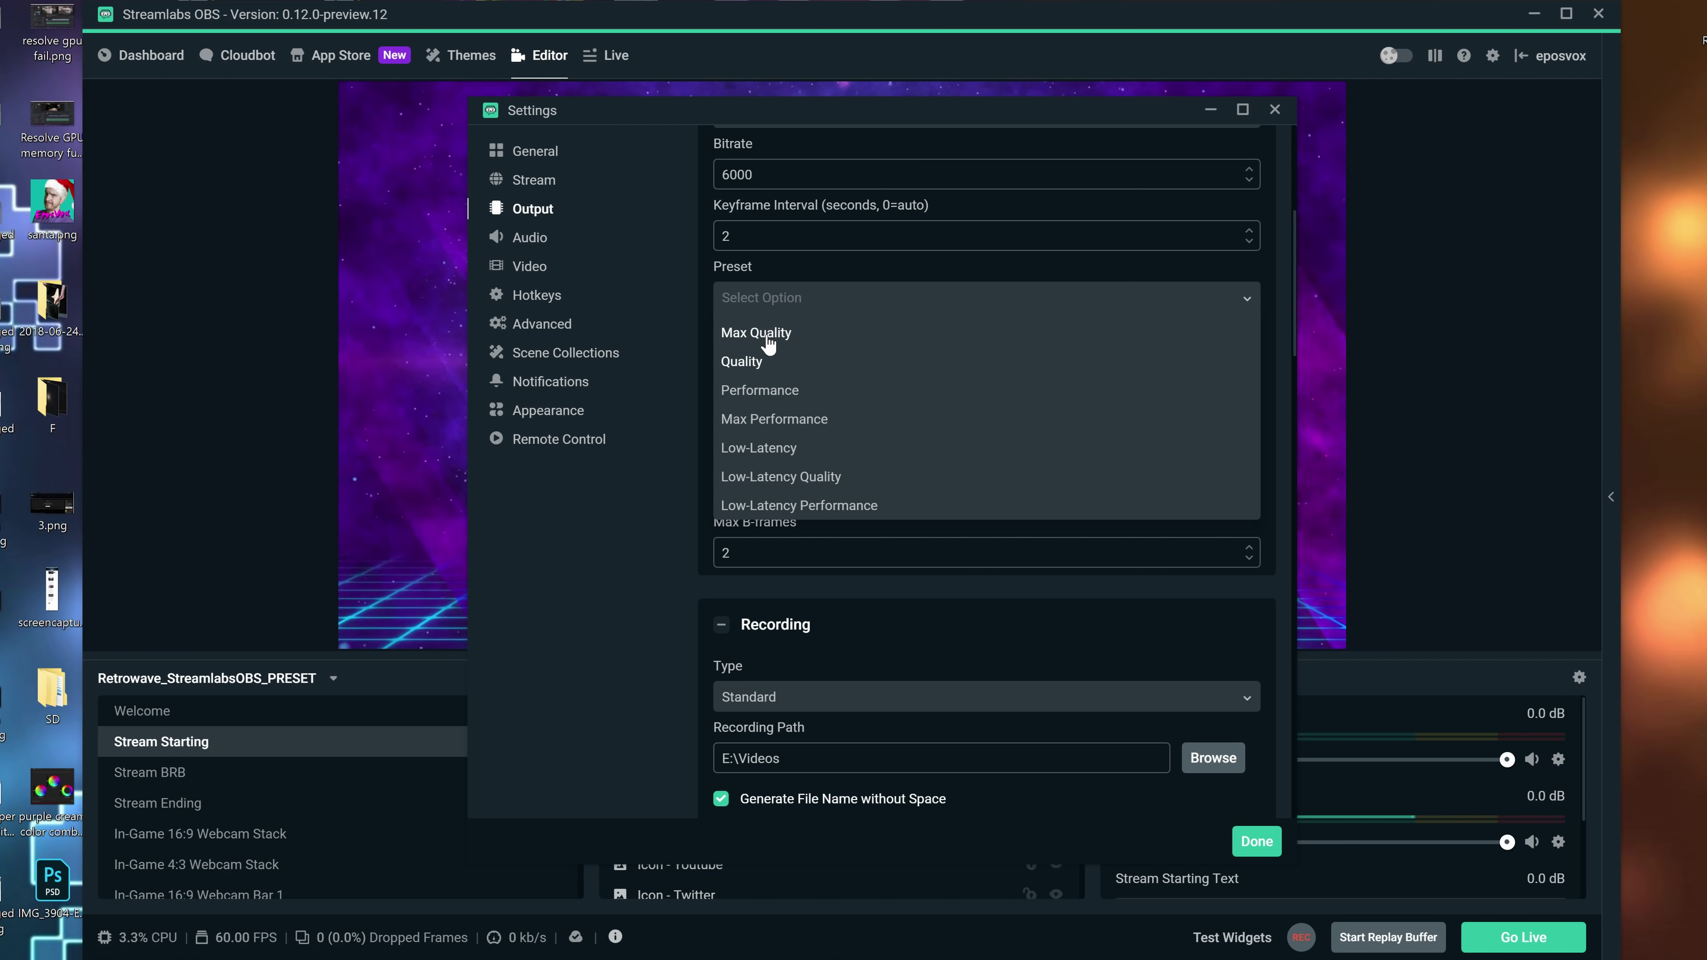
pyautogui.click(773, 334)
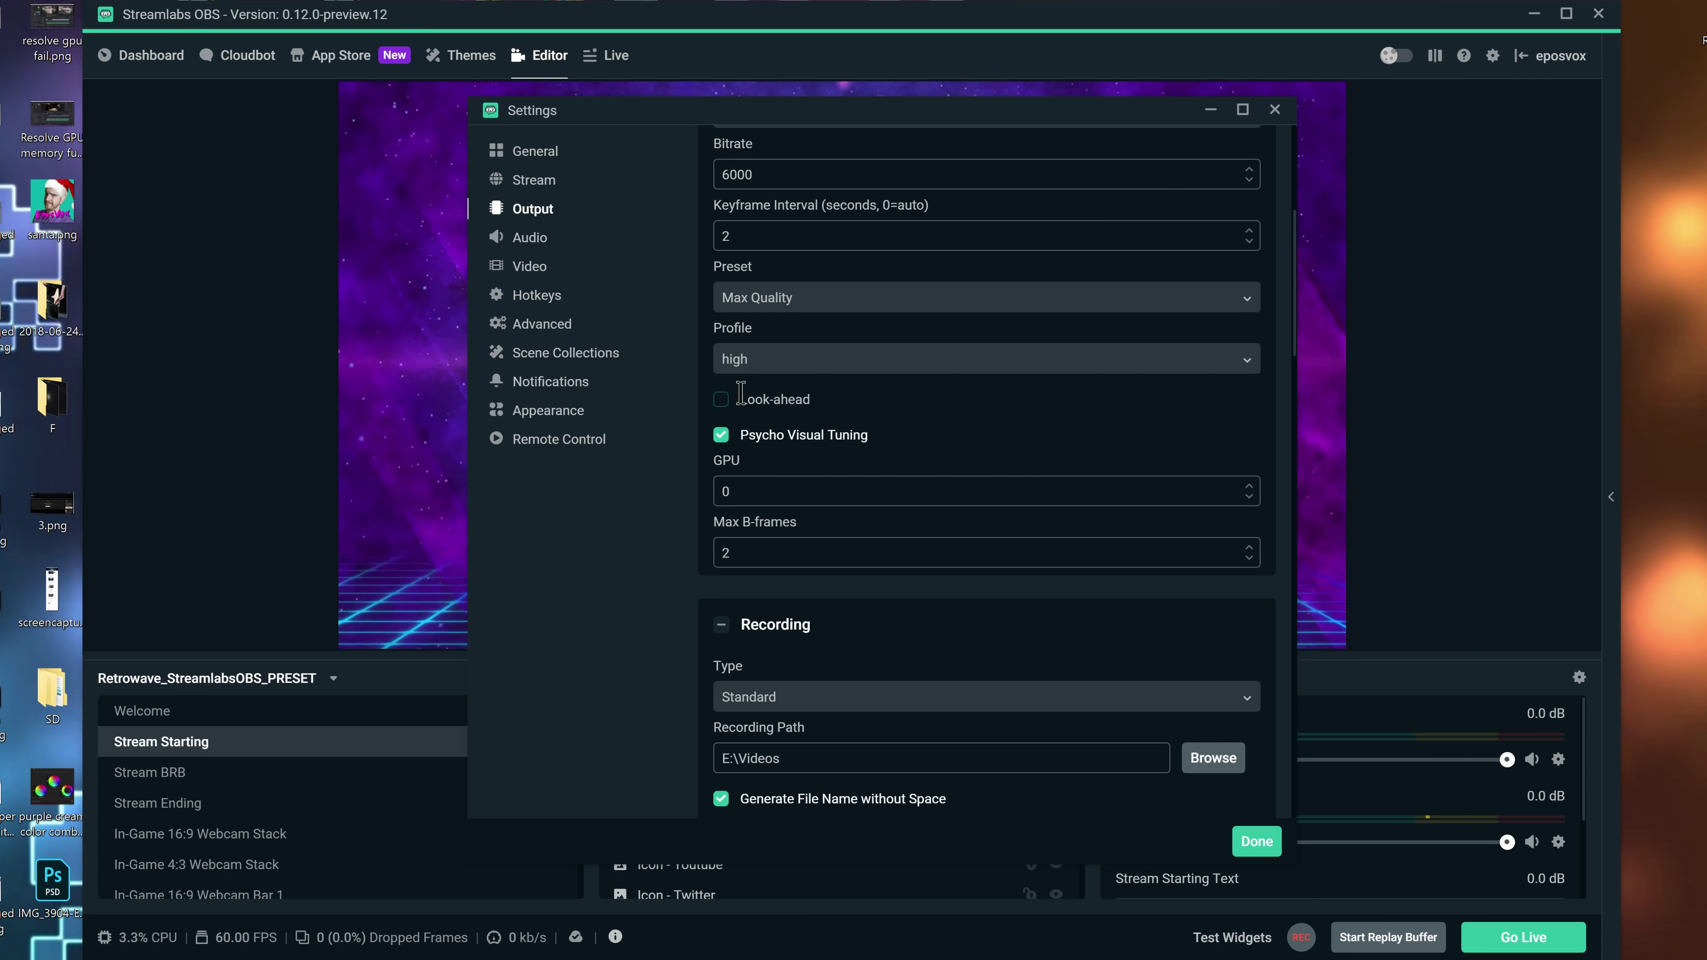
pyautogui.click(778, 298)
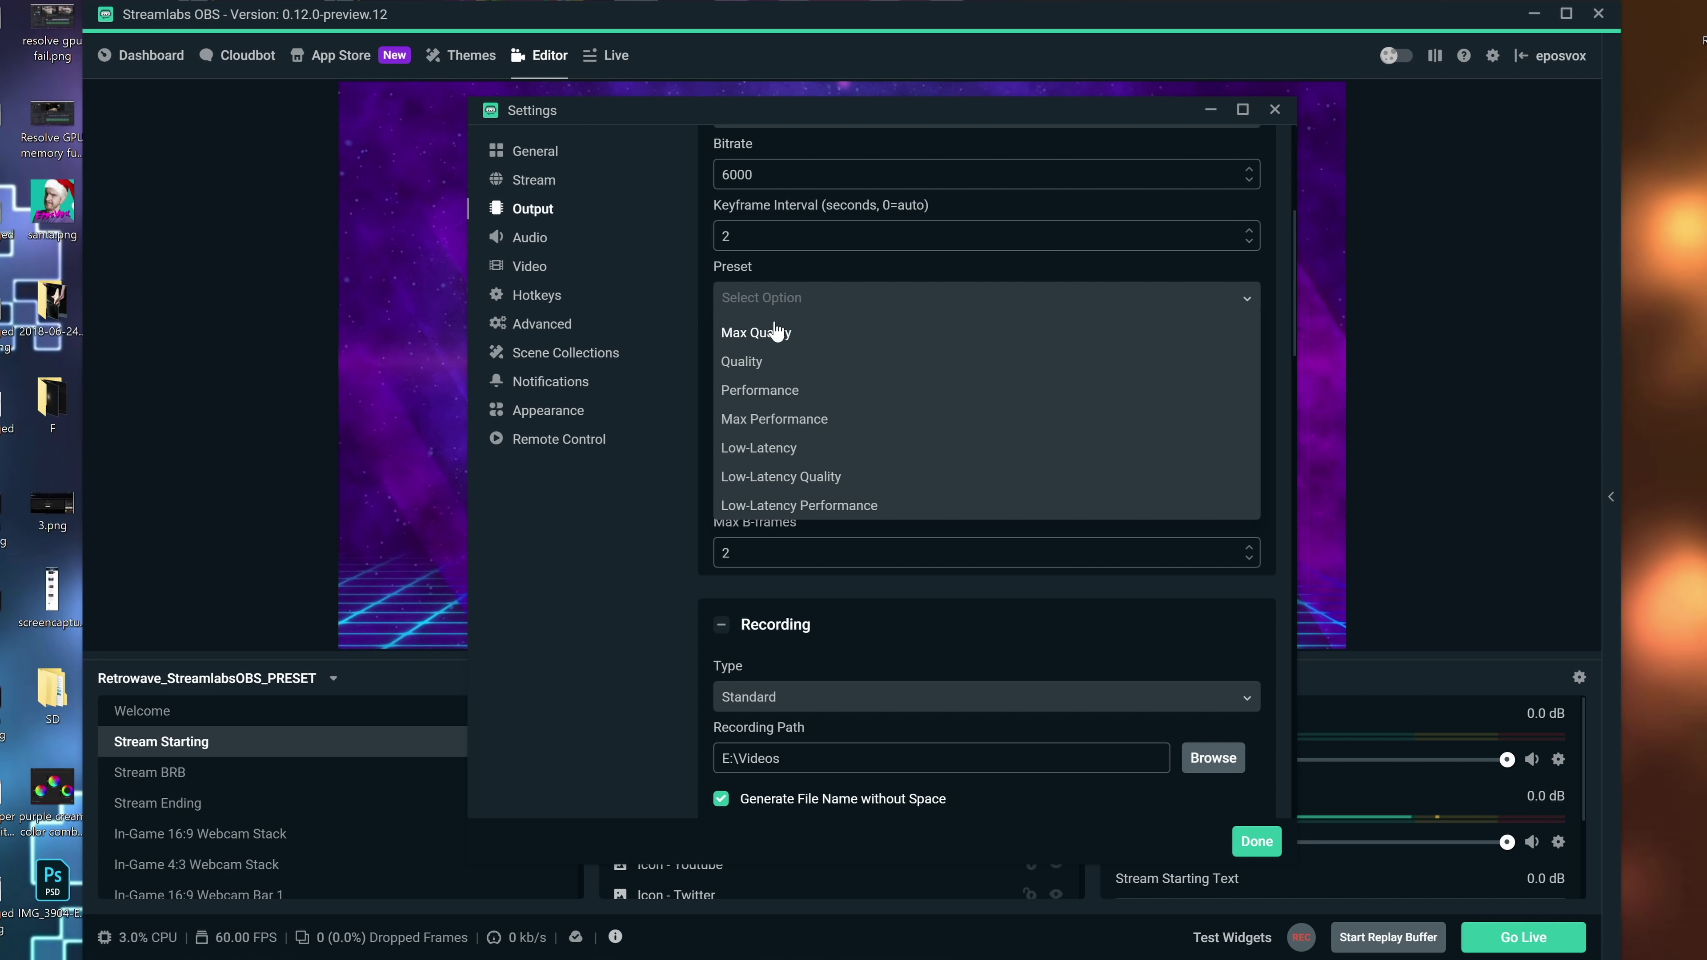
pyautogui.click(766, 363)
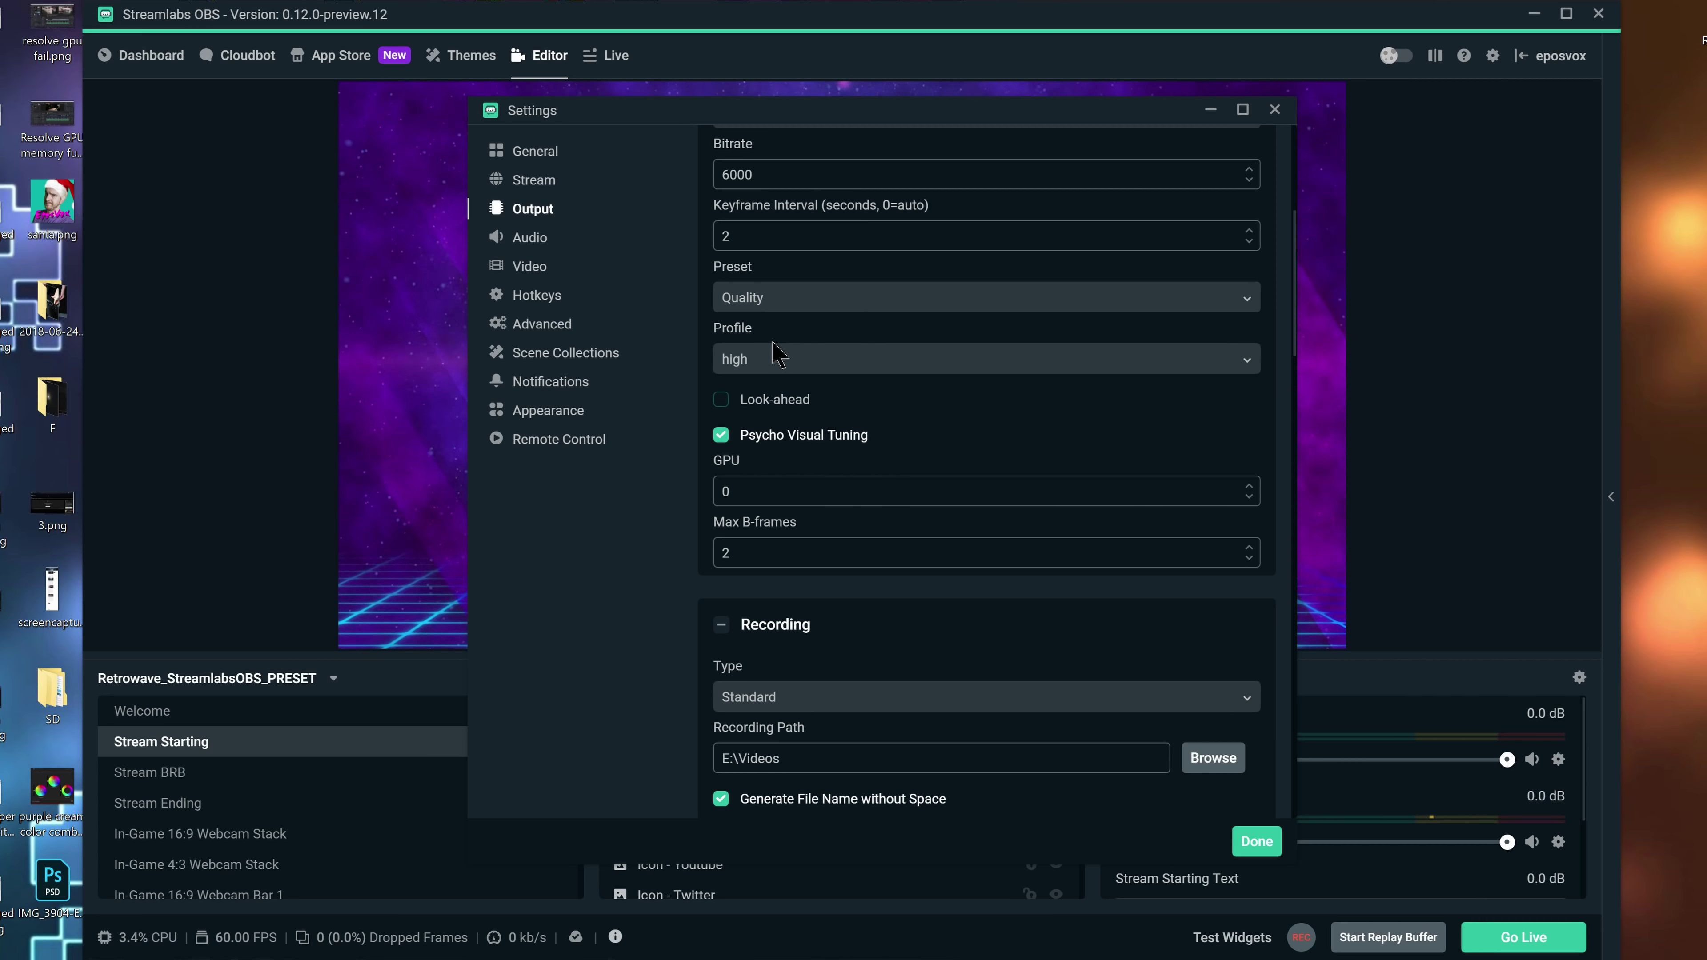
pyautogui.click(773, 355)
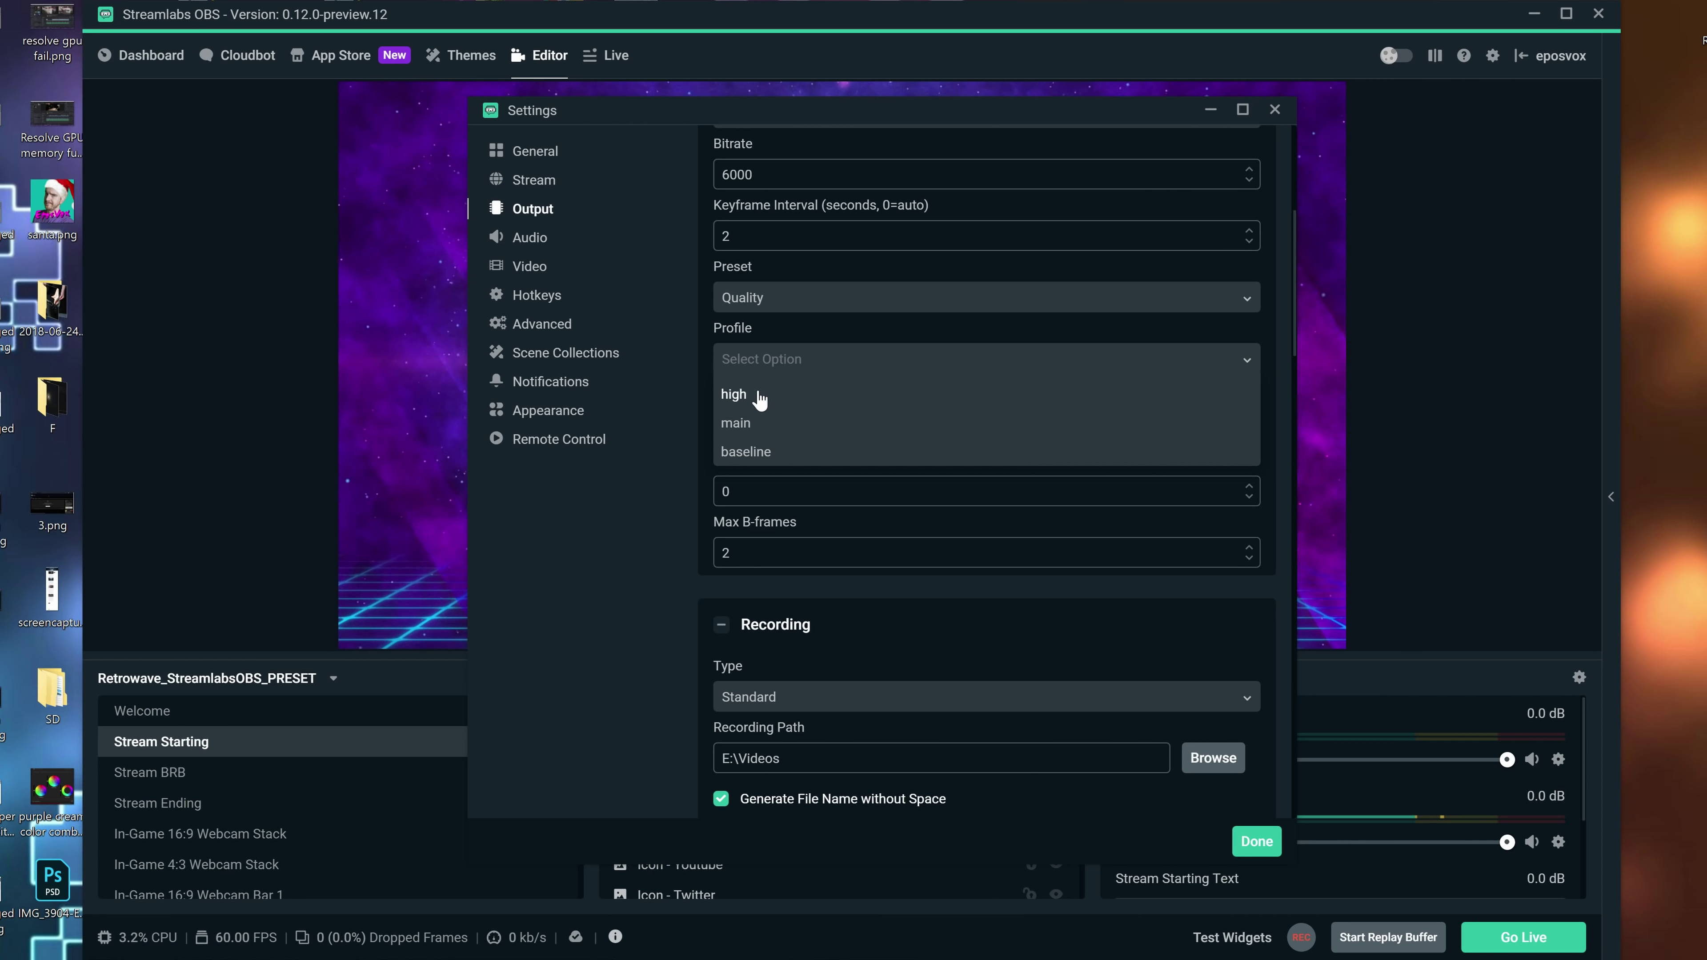
pyautogui.click(742, 396)
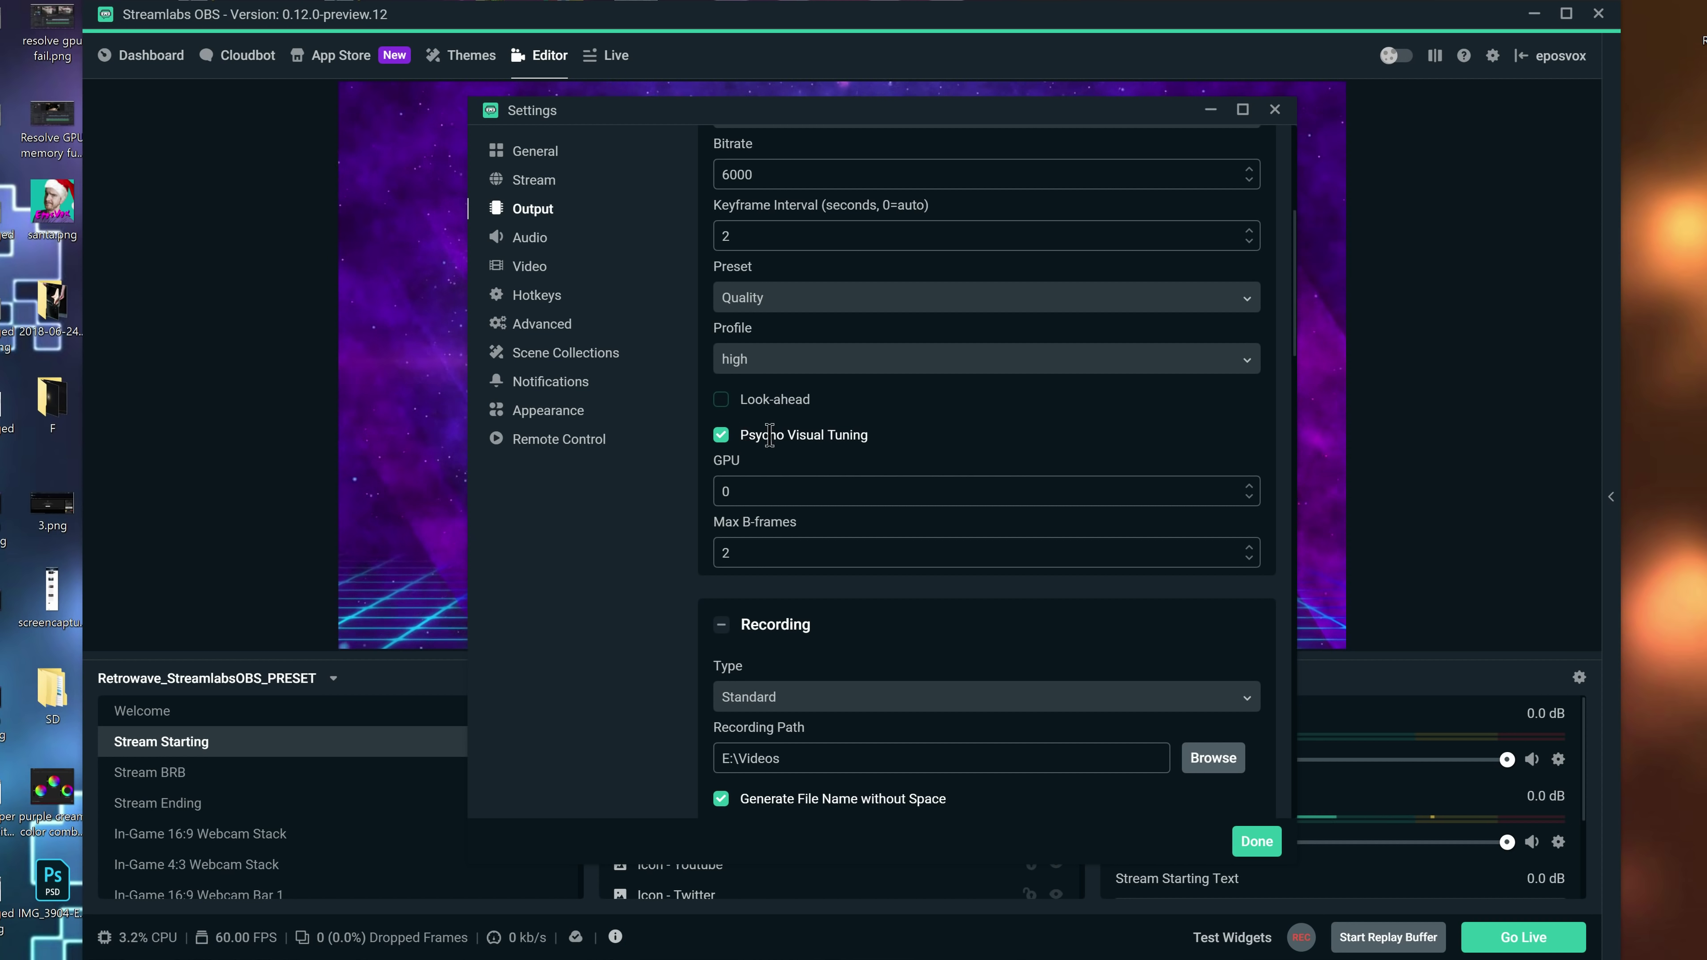
pyautogui.click(719, 441)
pyautogui.click(719, 437)
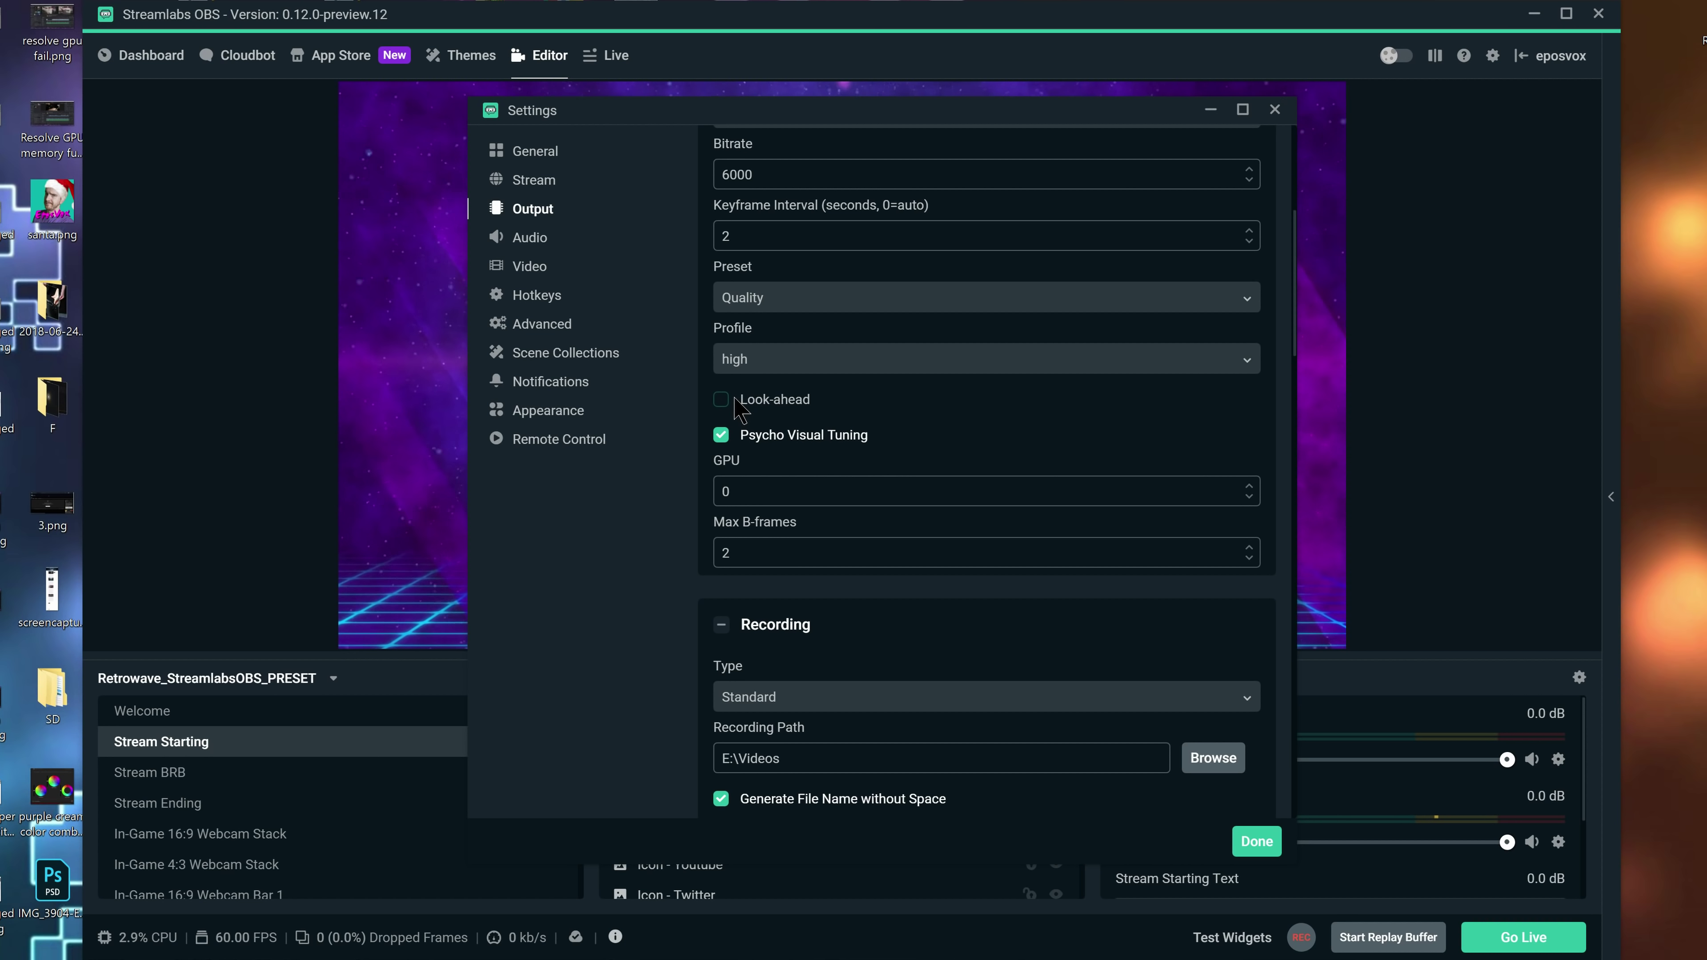
pyautogui.moveTo(733, 553); pyautogui.dragTo(705, 555)
pyautogui.scroll(1, 811, 366)
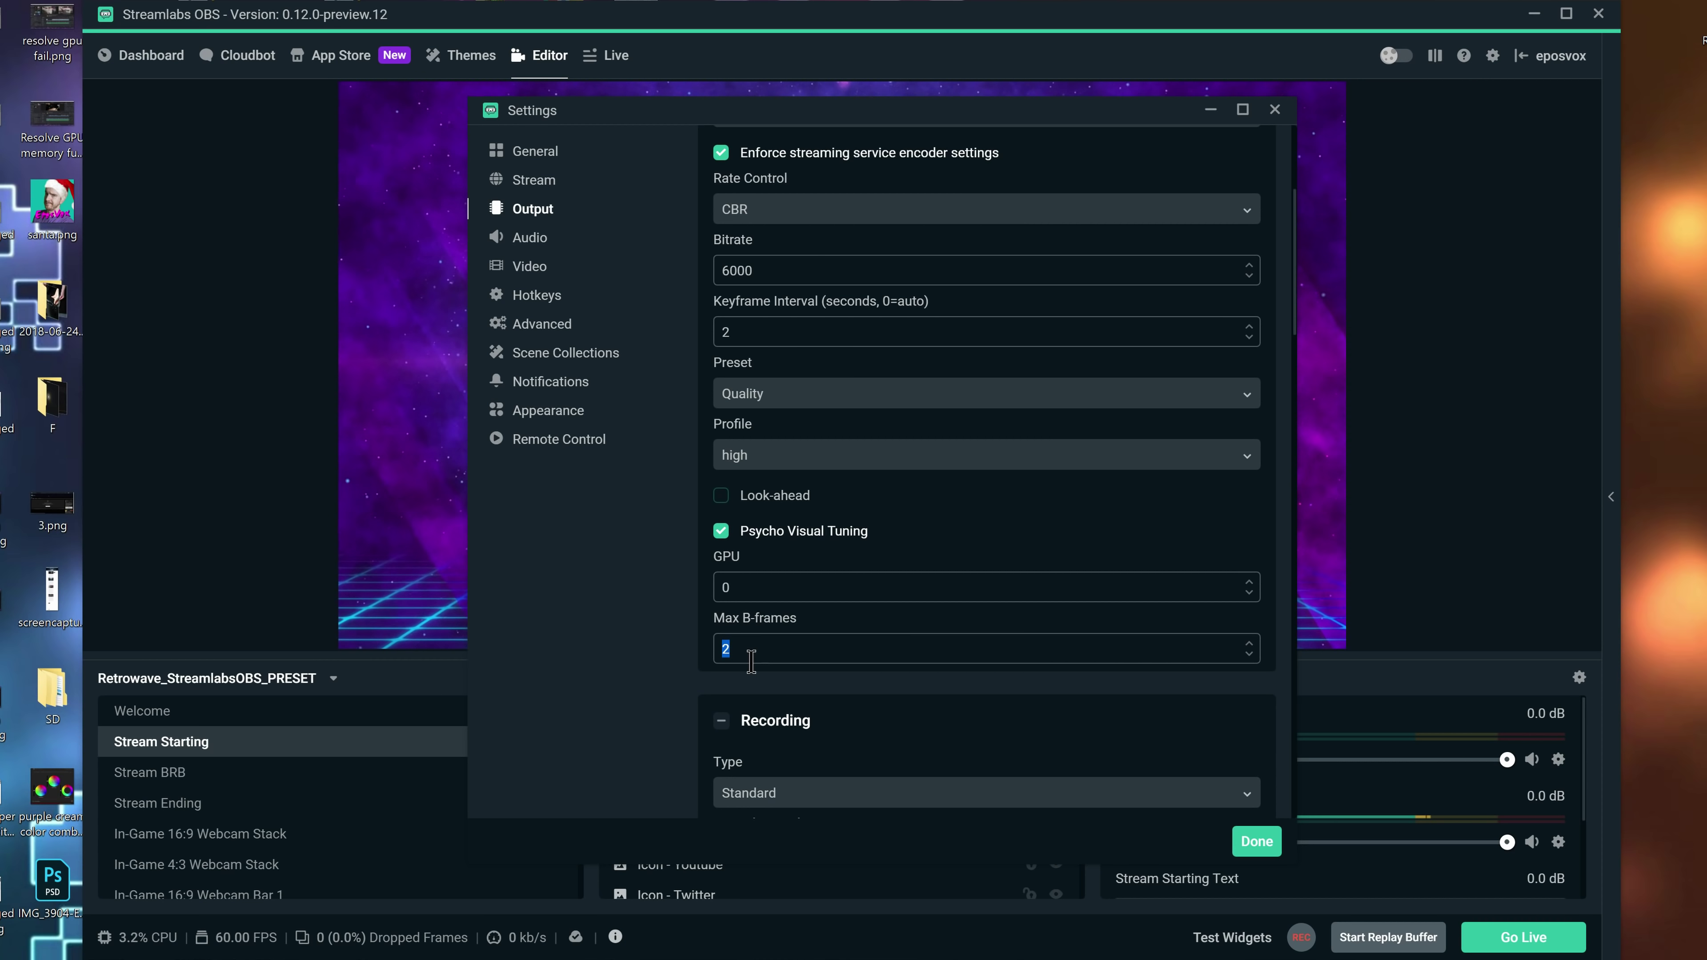
pyautogui.click(745, 660)
pyautogui.click(747, 656)
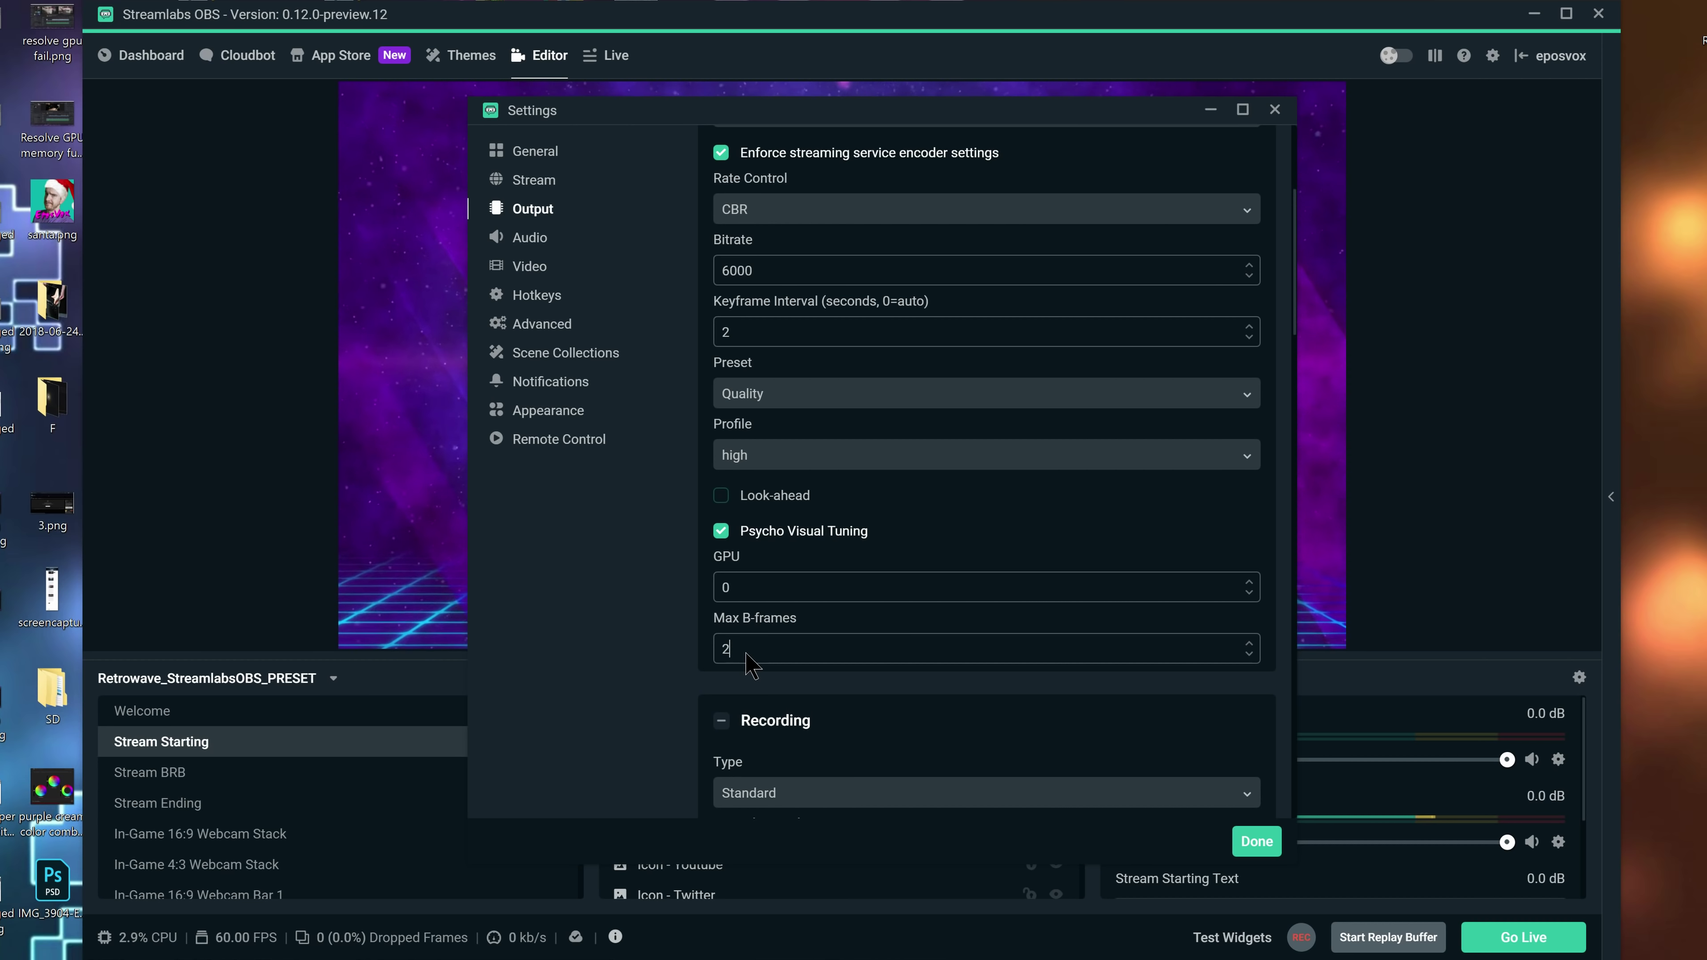
pyautogui.moveTo(746, 650); pyautogui.dragTo(718, 649)
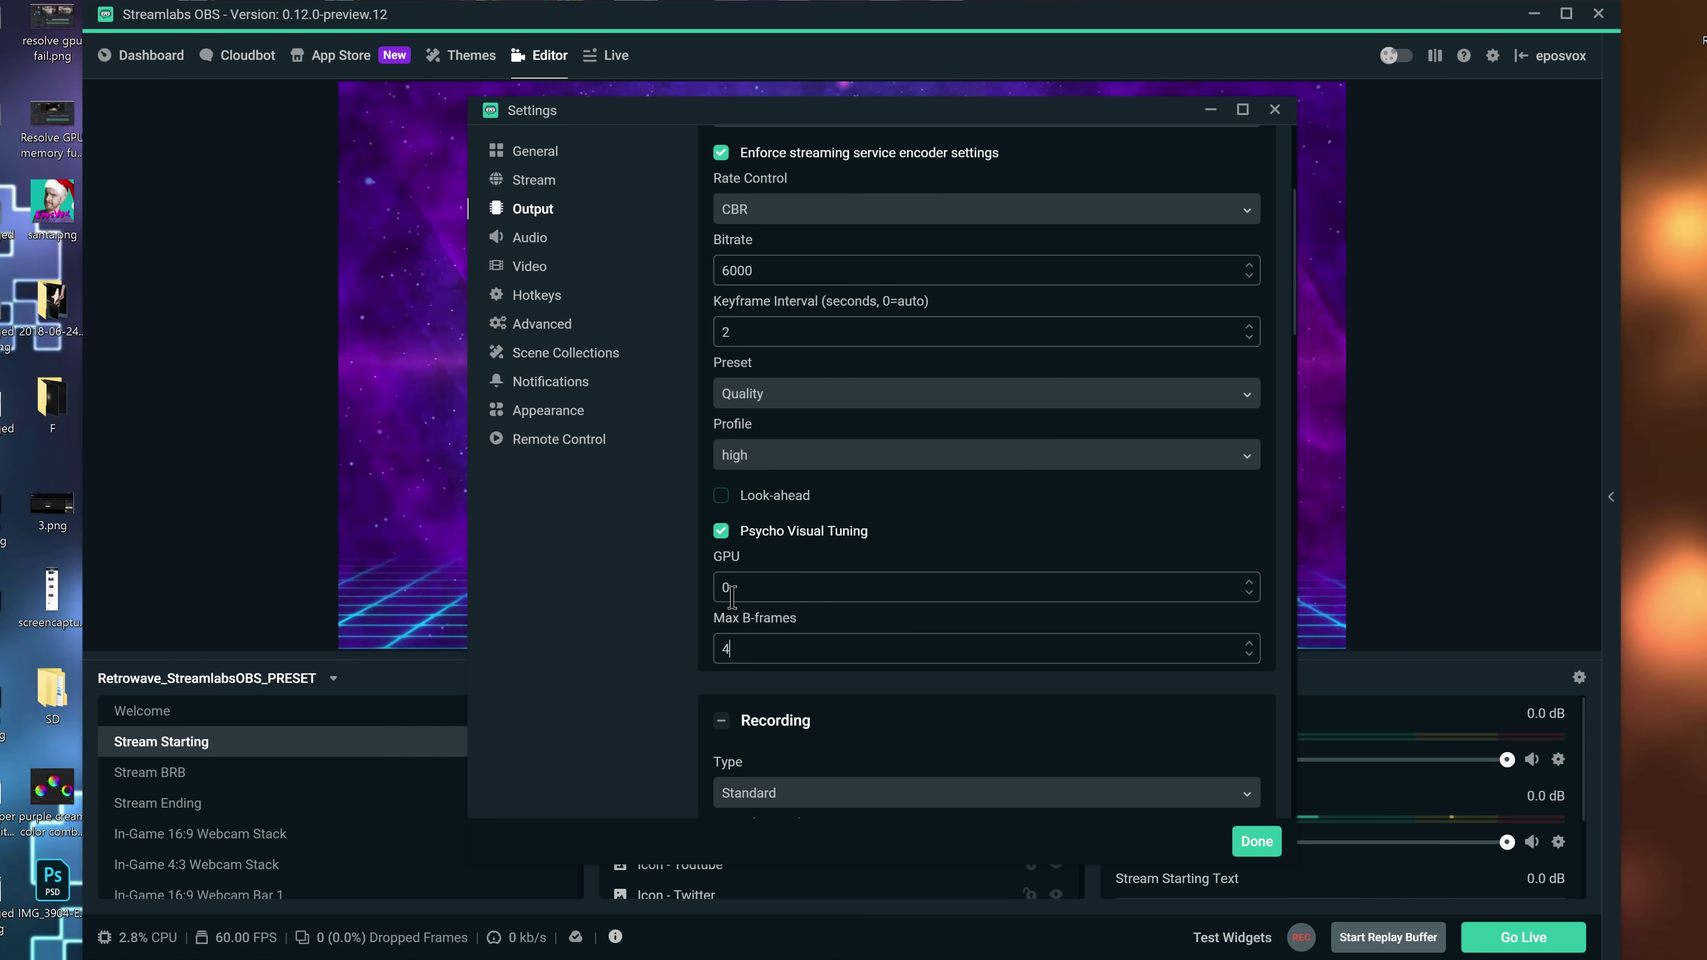
pyautogui.doubleClick(725, 646)
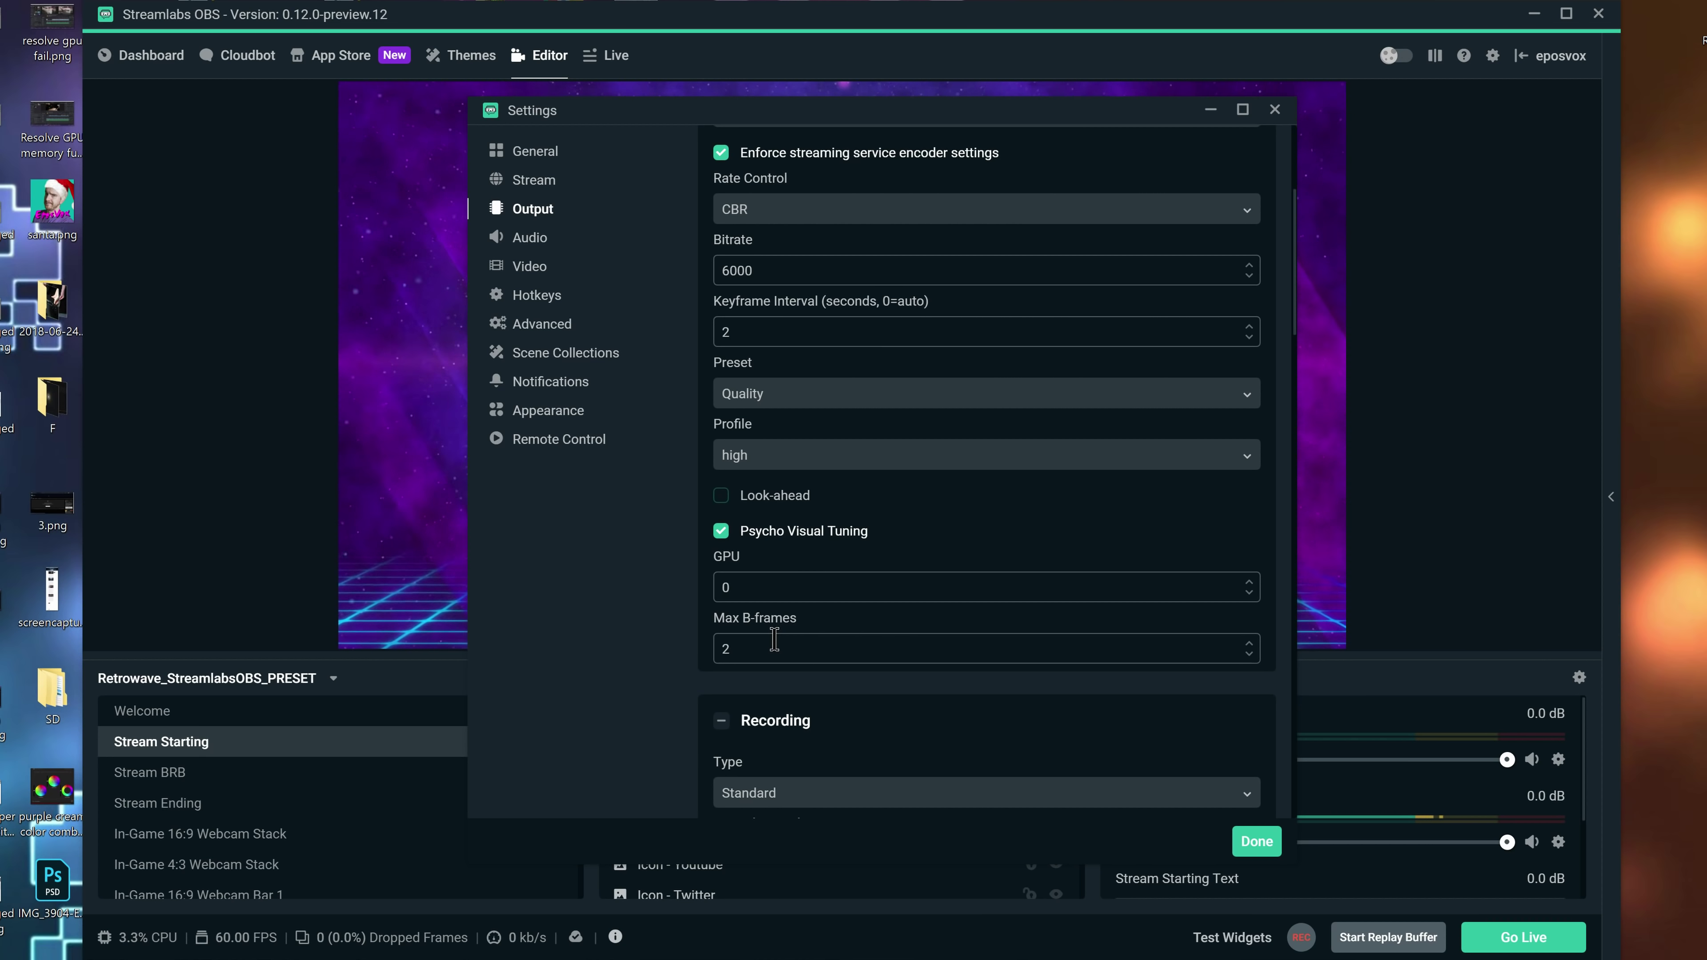
pyautogui.doubleClick(726, 649)
pyautogui.scroll(1, 803, 278)
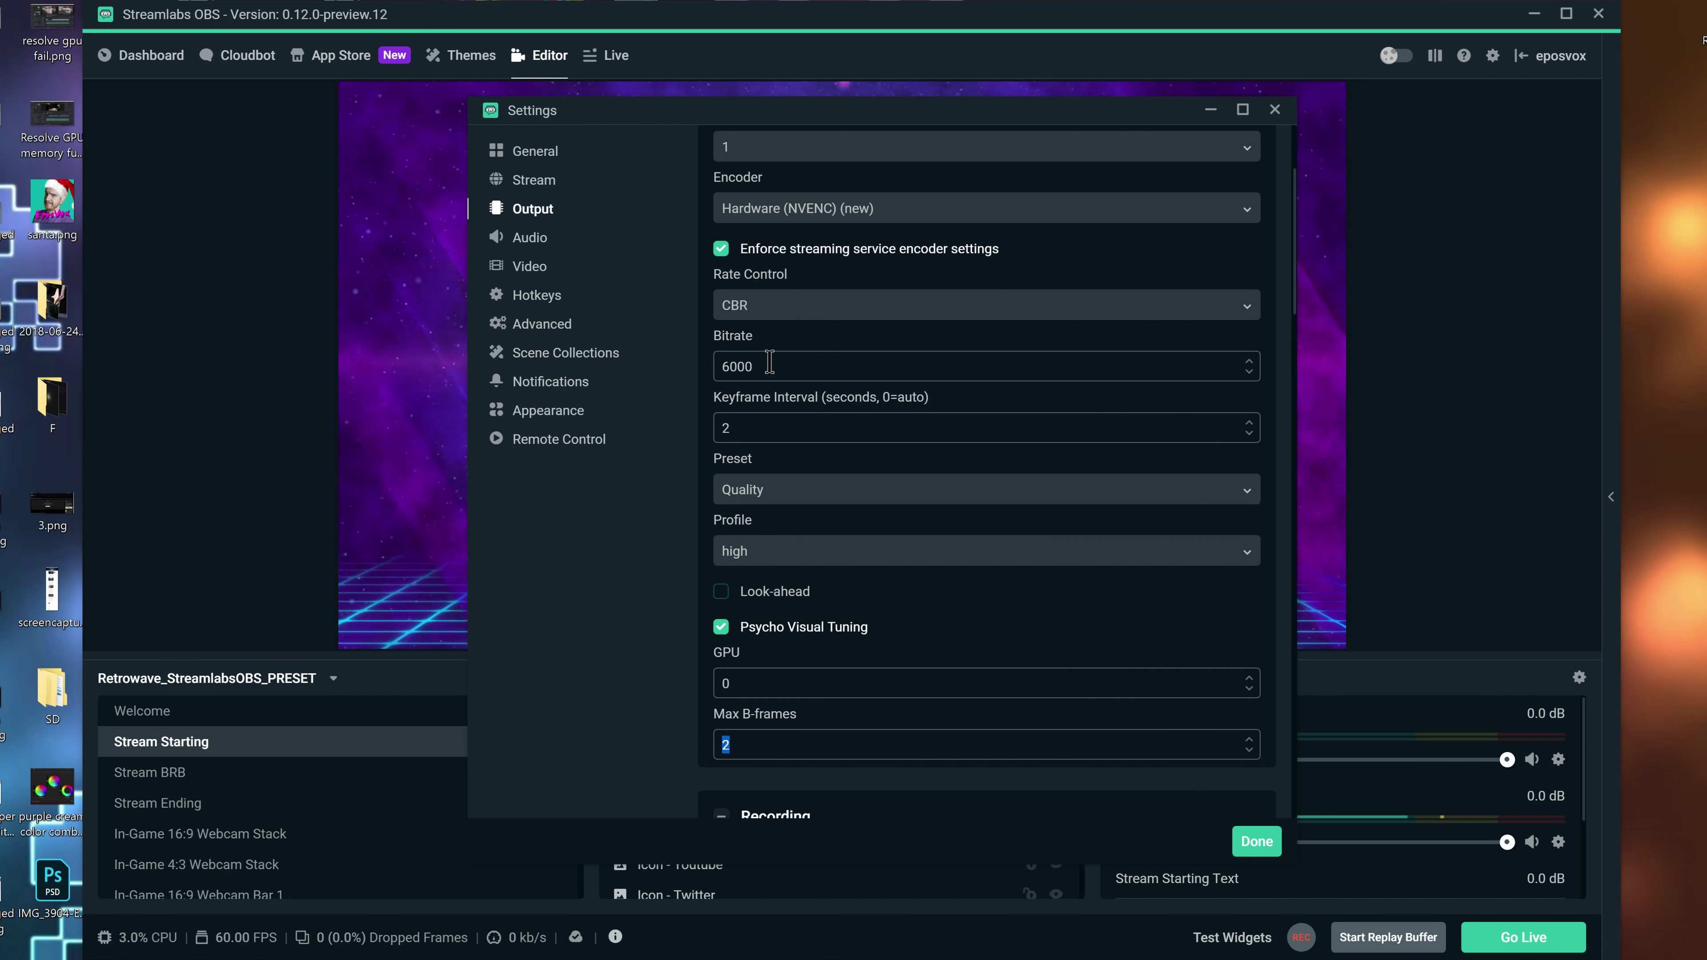
pyautogui.moveTo(763, 366); pyautogui.dragTo(735, 366)
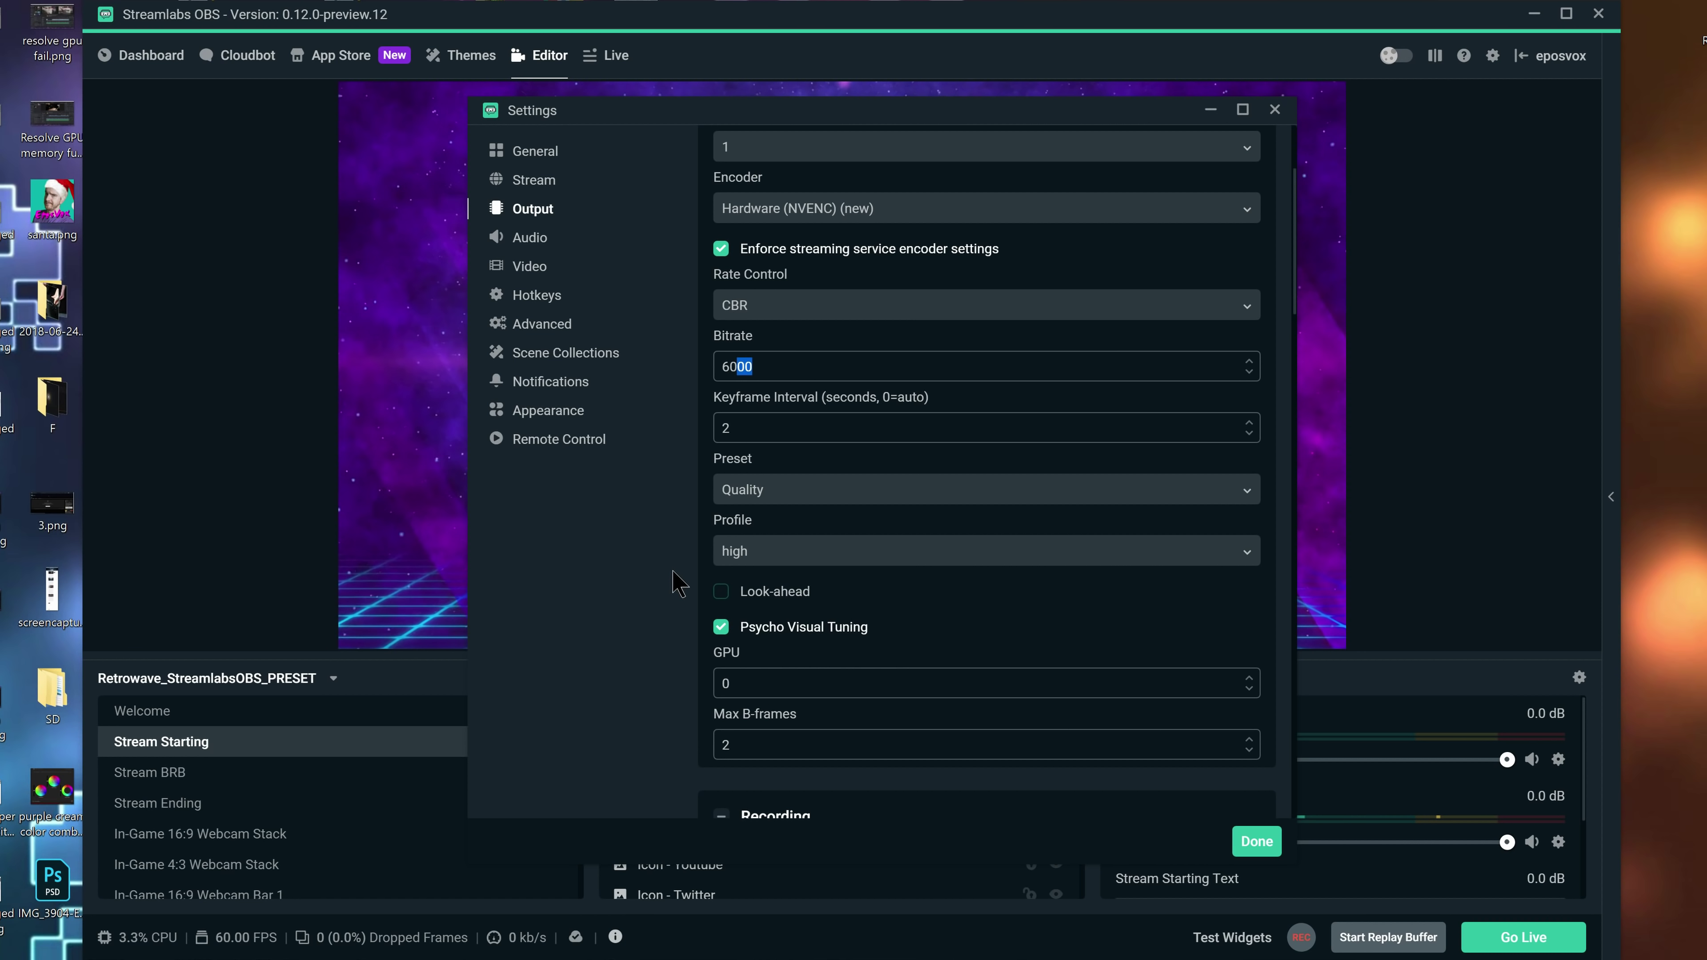
pyautogui.doubleClick(744, 740)
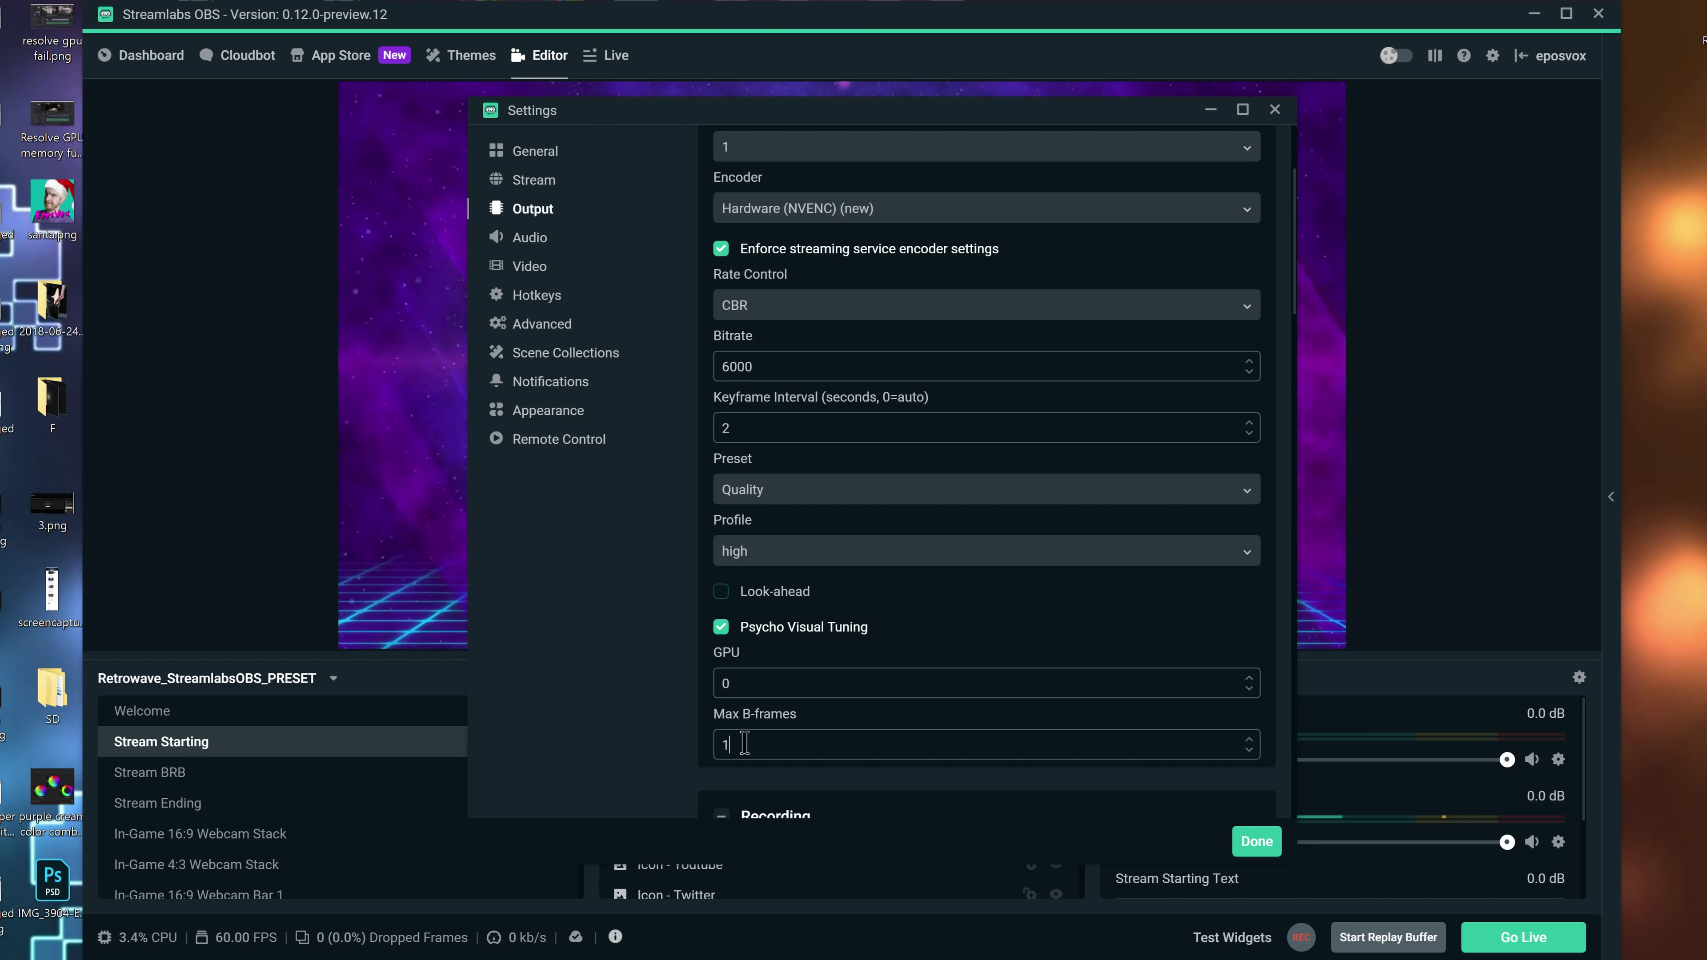
pyautogui.write('1')
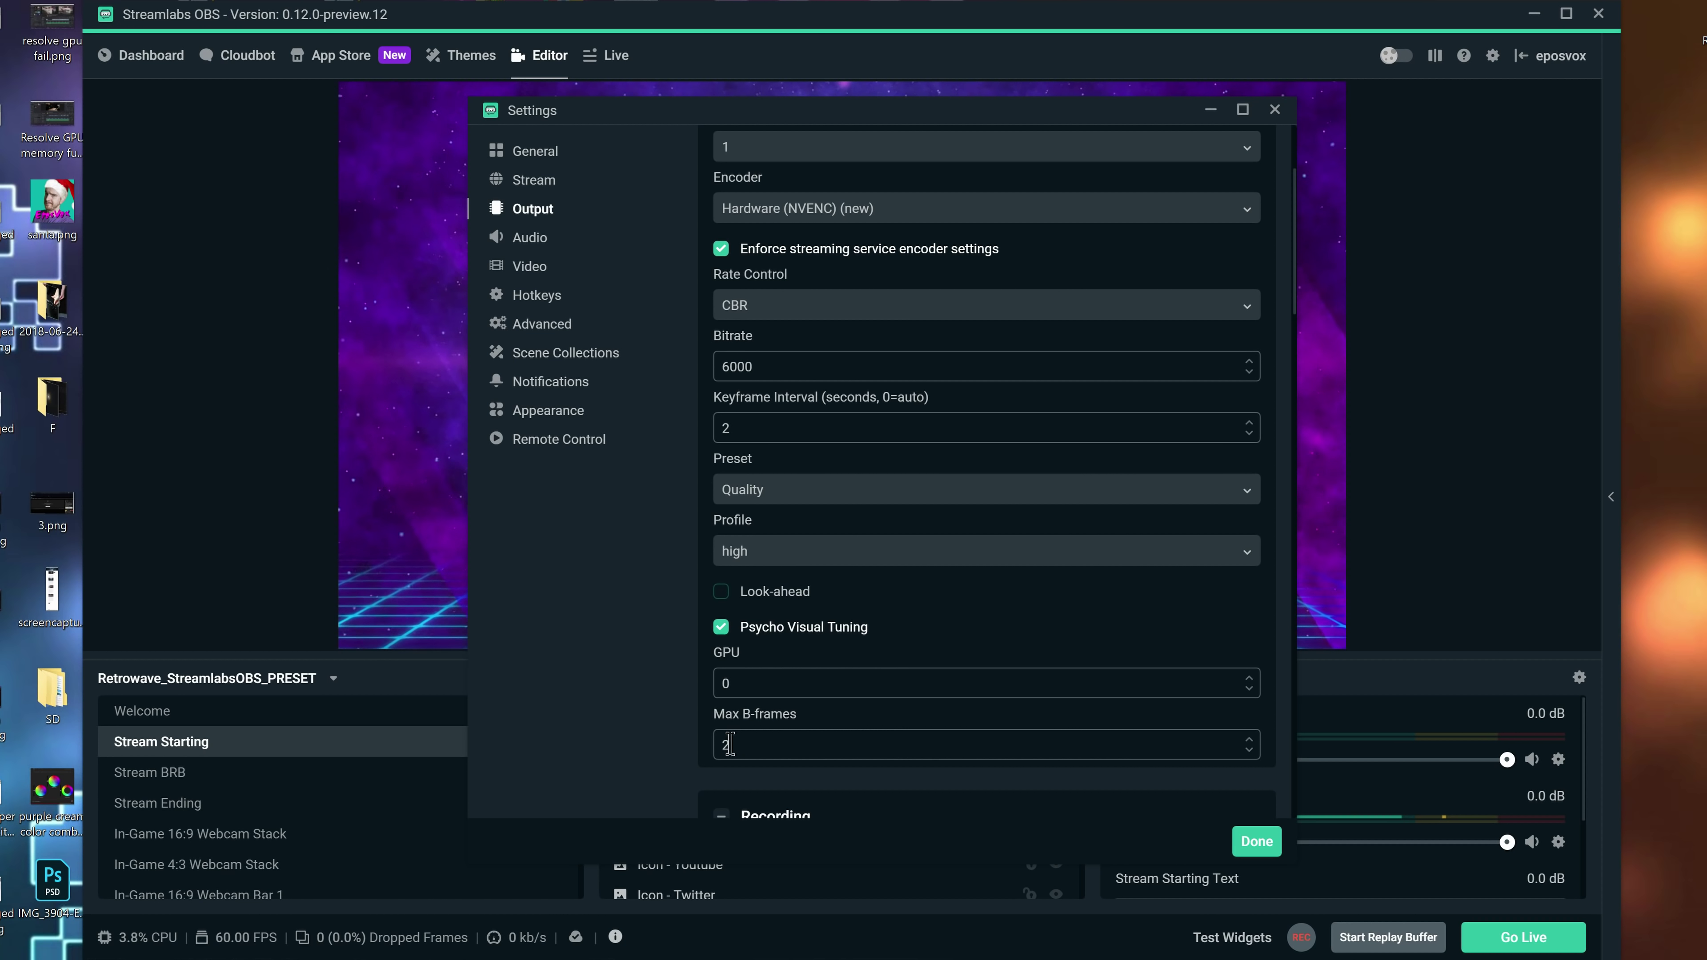
pyautogui.press('BackSpace')
pyautogui.write('2')
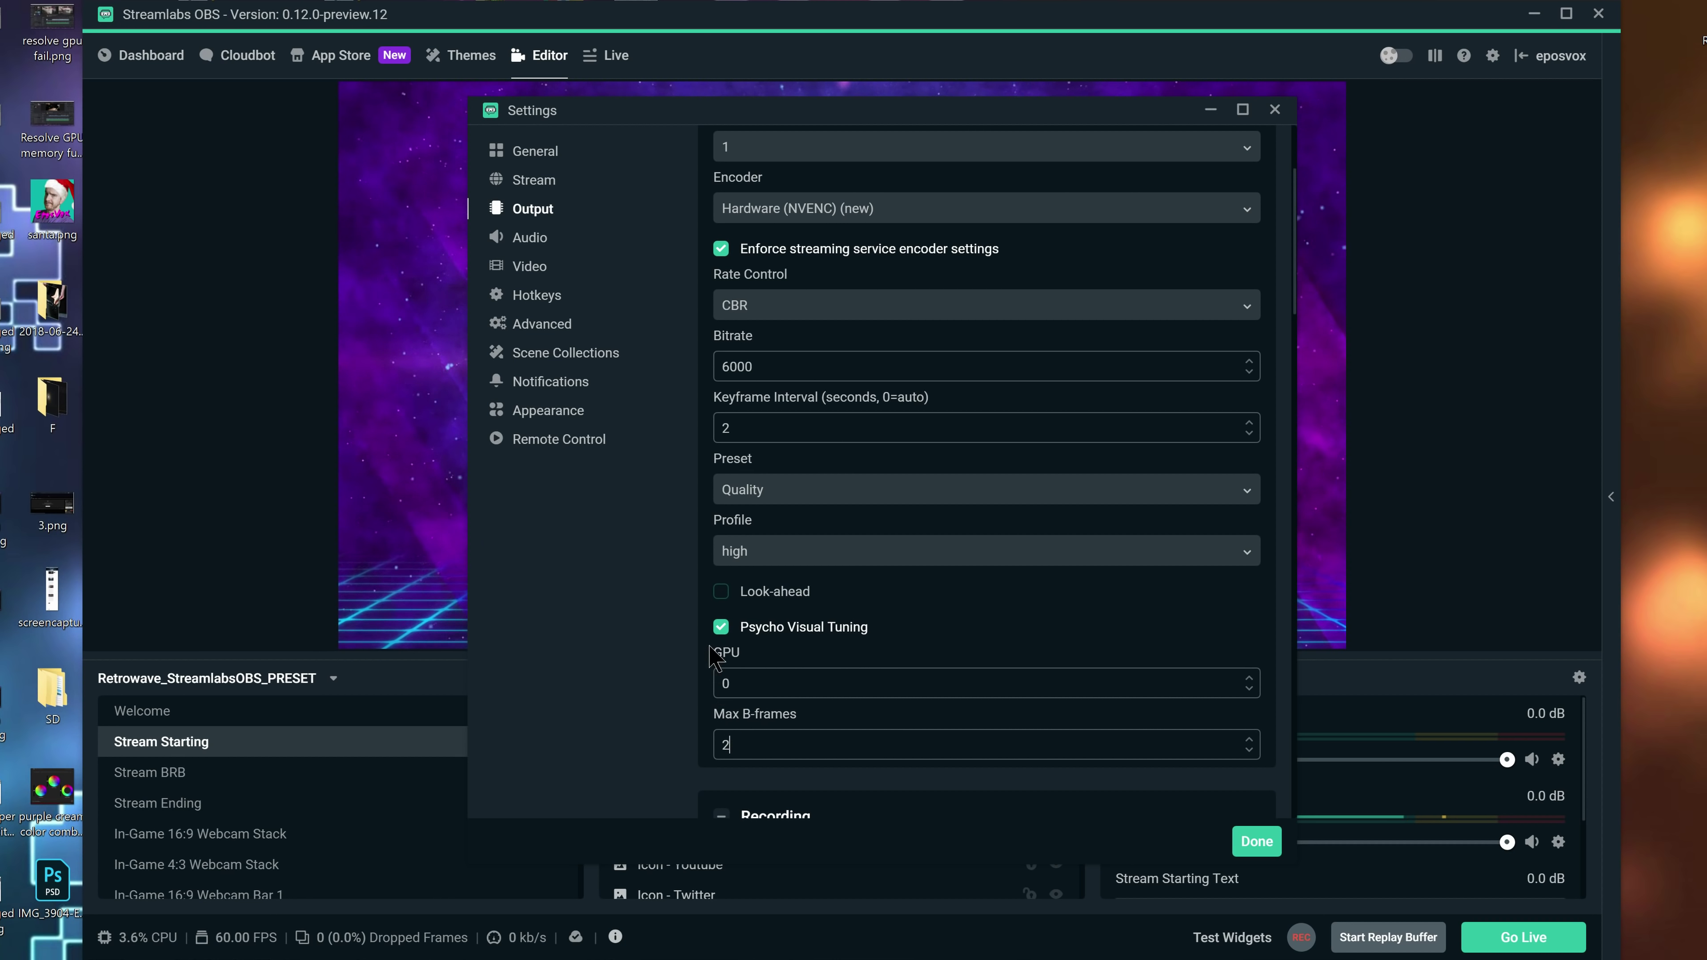
# Step: Choose the Max Quality streaming preset, leaving Look-ahead turned off
pyautogui.click(834, 591)
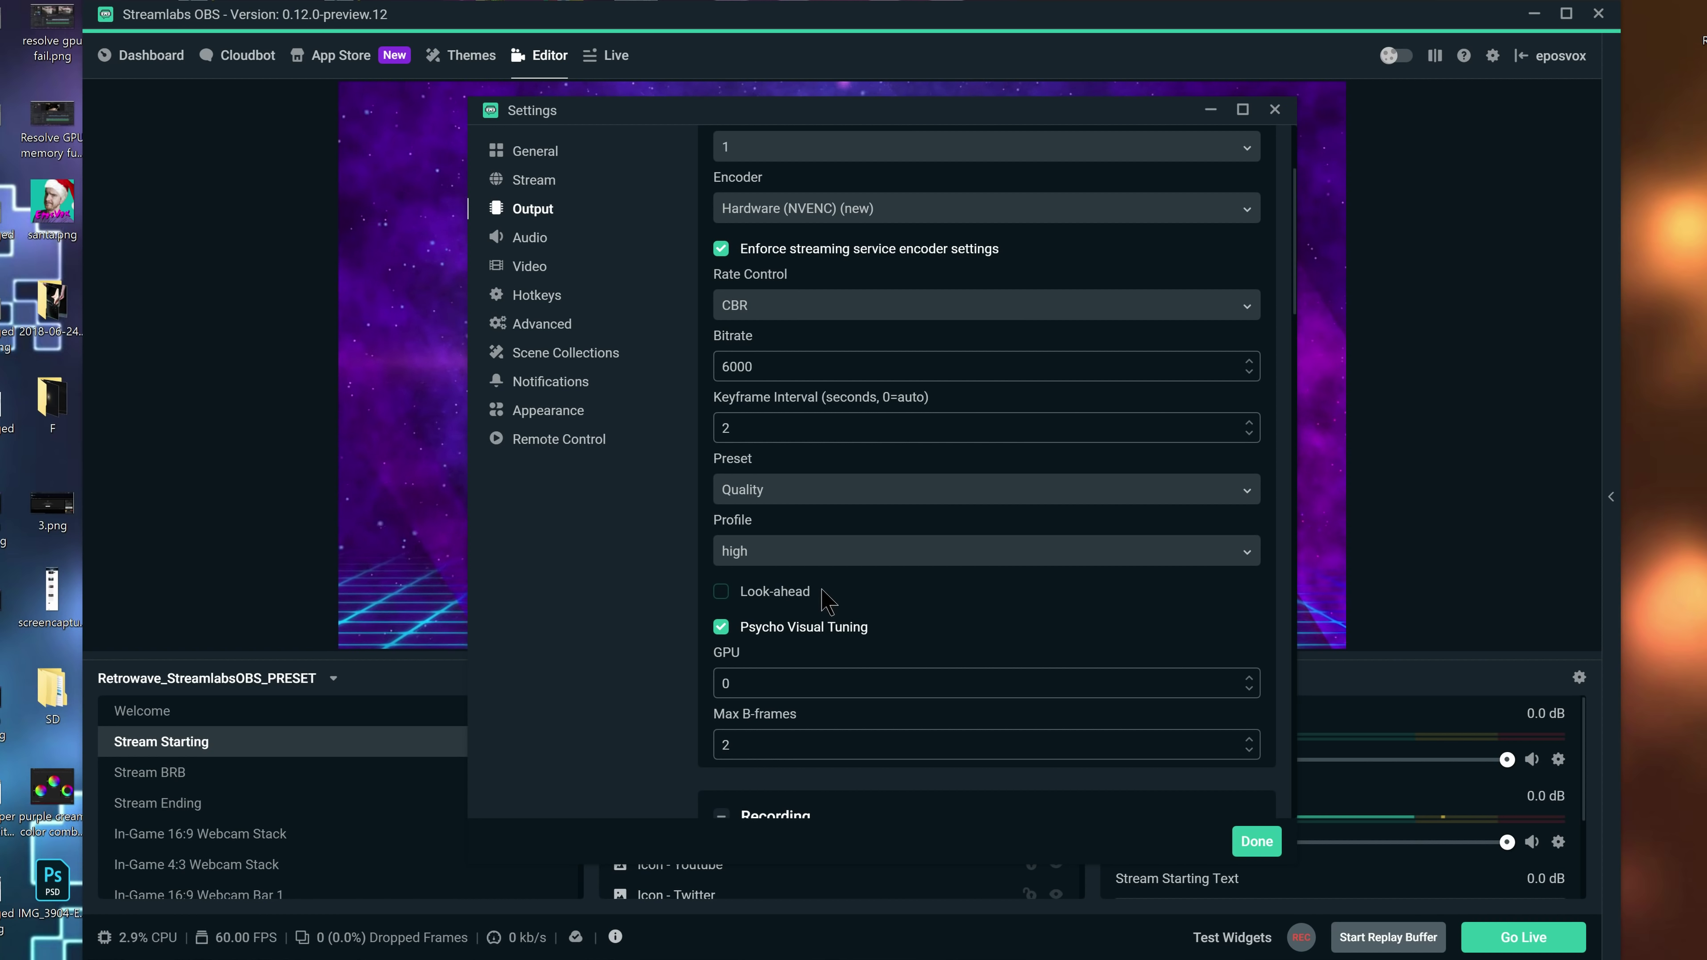
pyautogui.moveTo(755, 742); pyautogui.dragTo(678, 742)
pyautogui.click(721, 591)
pyautogui.click(768, 501)
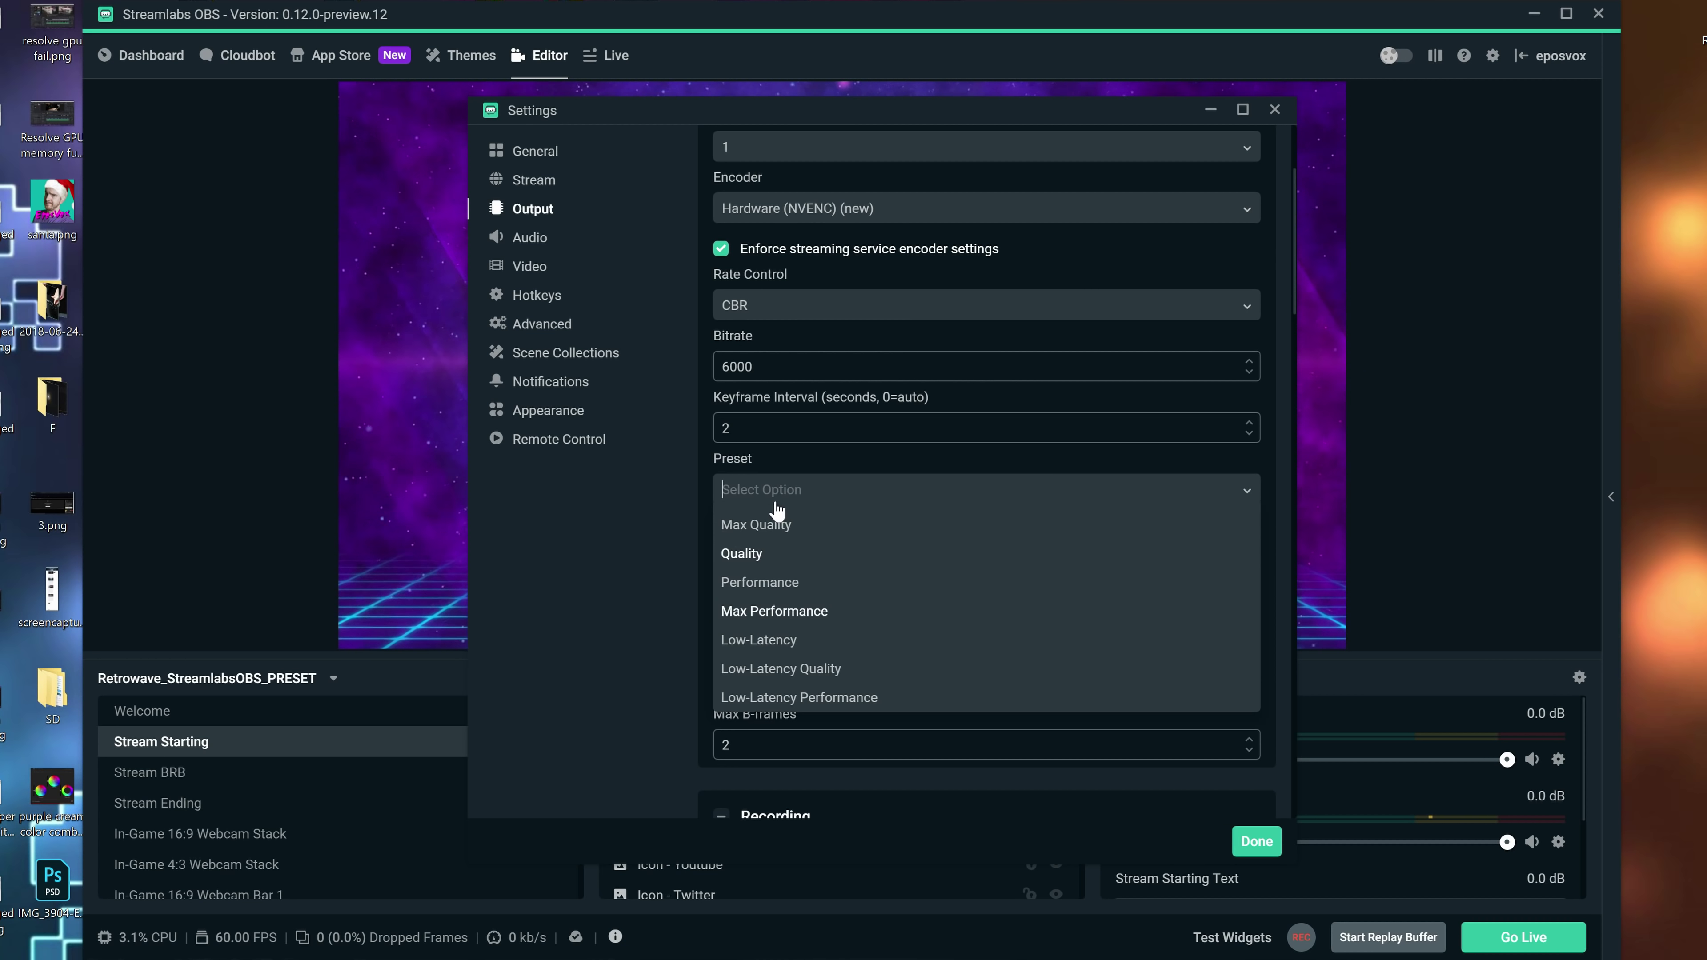
pyautogui.click(773, 523)
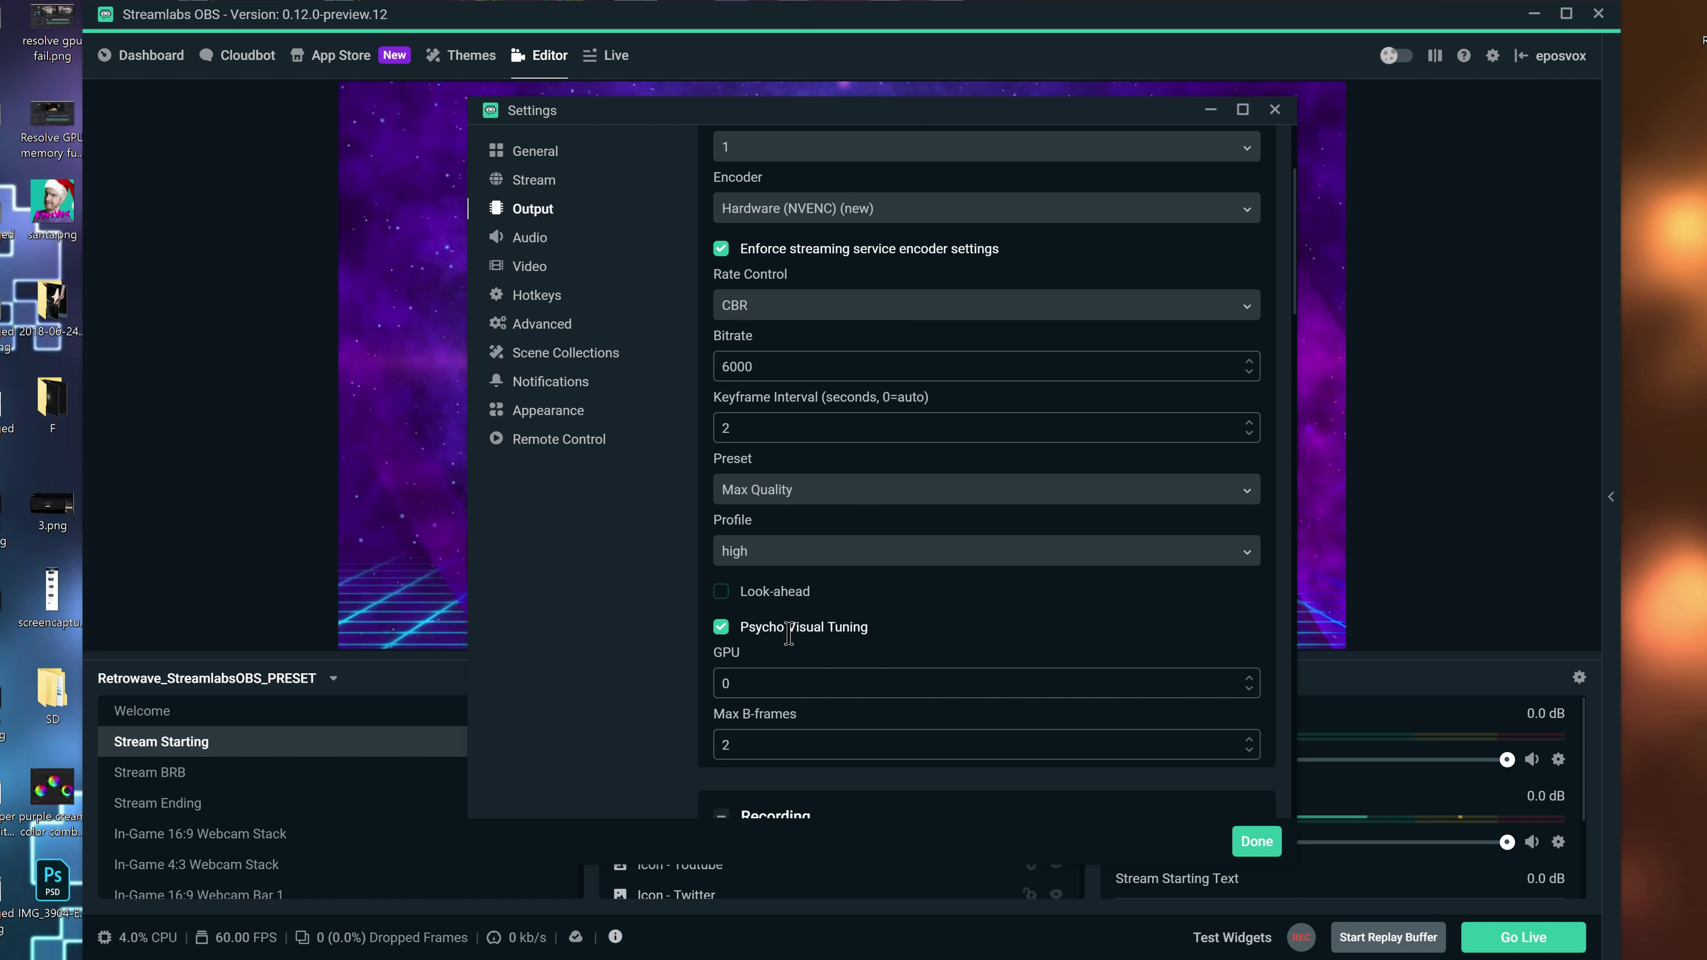
pyautogui.doubleClick(767, 683)
pyautogui.doubleClick(733, 735)
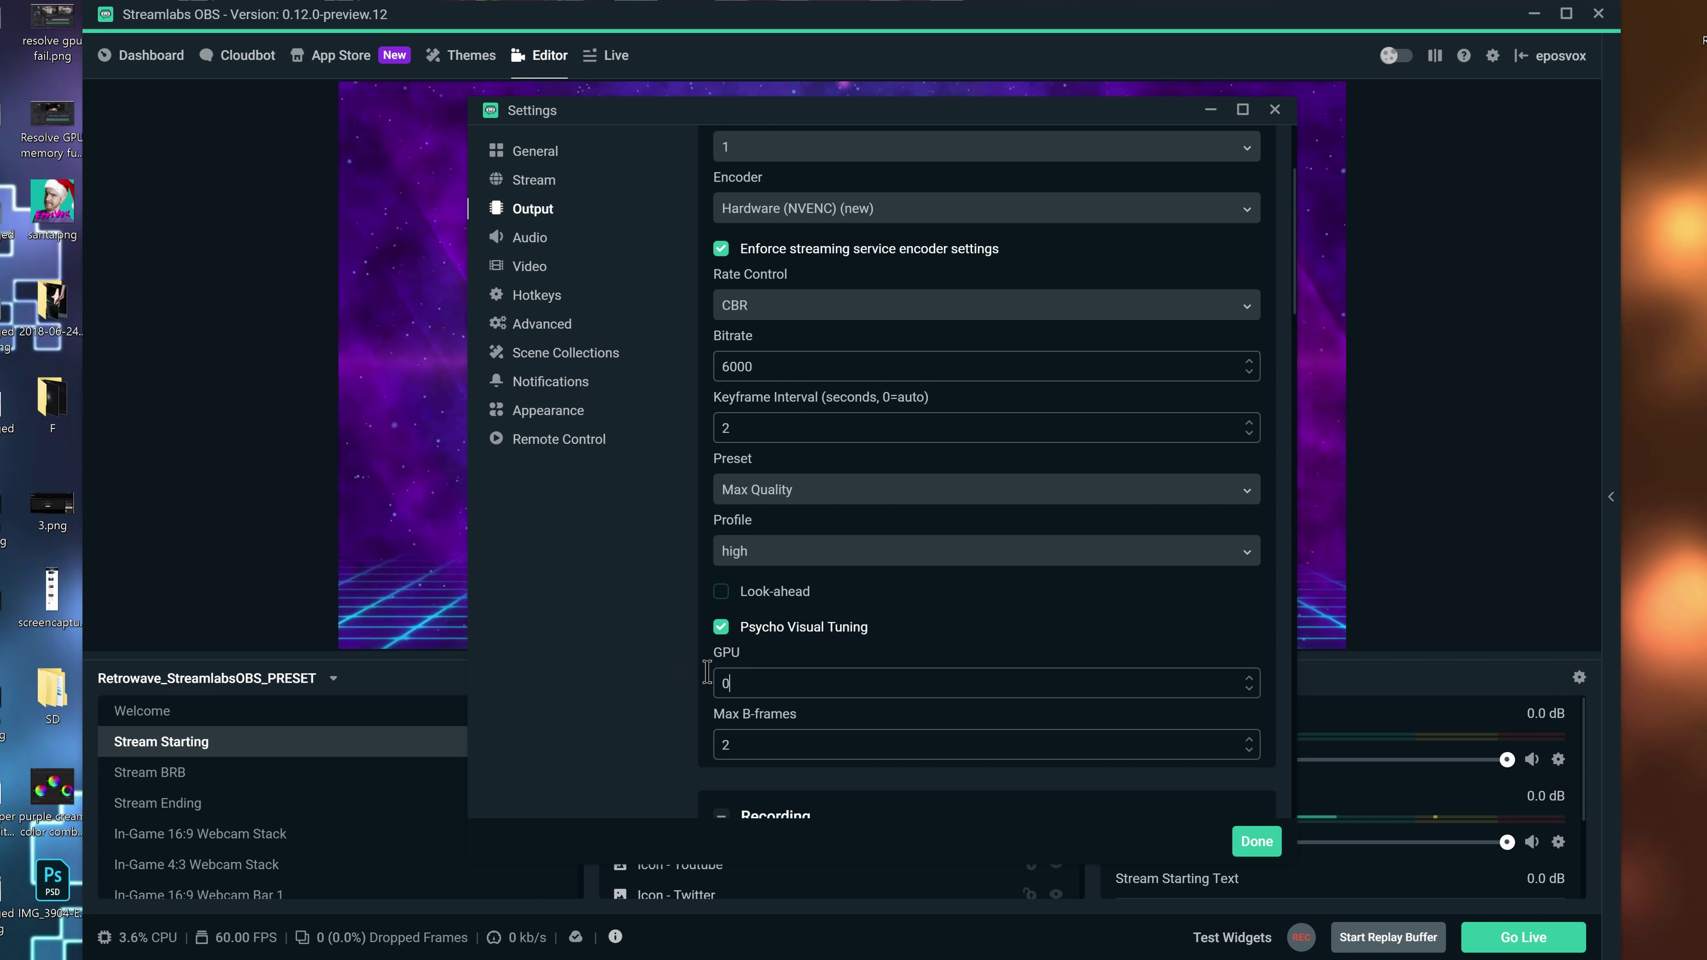
# Step: Return the streaming GPU to 0 and confirm NVENC (new), CBR 6000, Max Quality, high profile
pyautogui.doubleClick(736, 683)
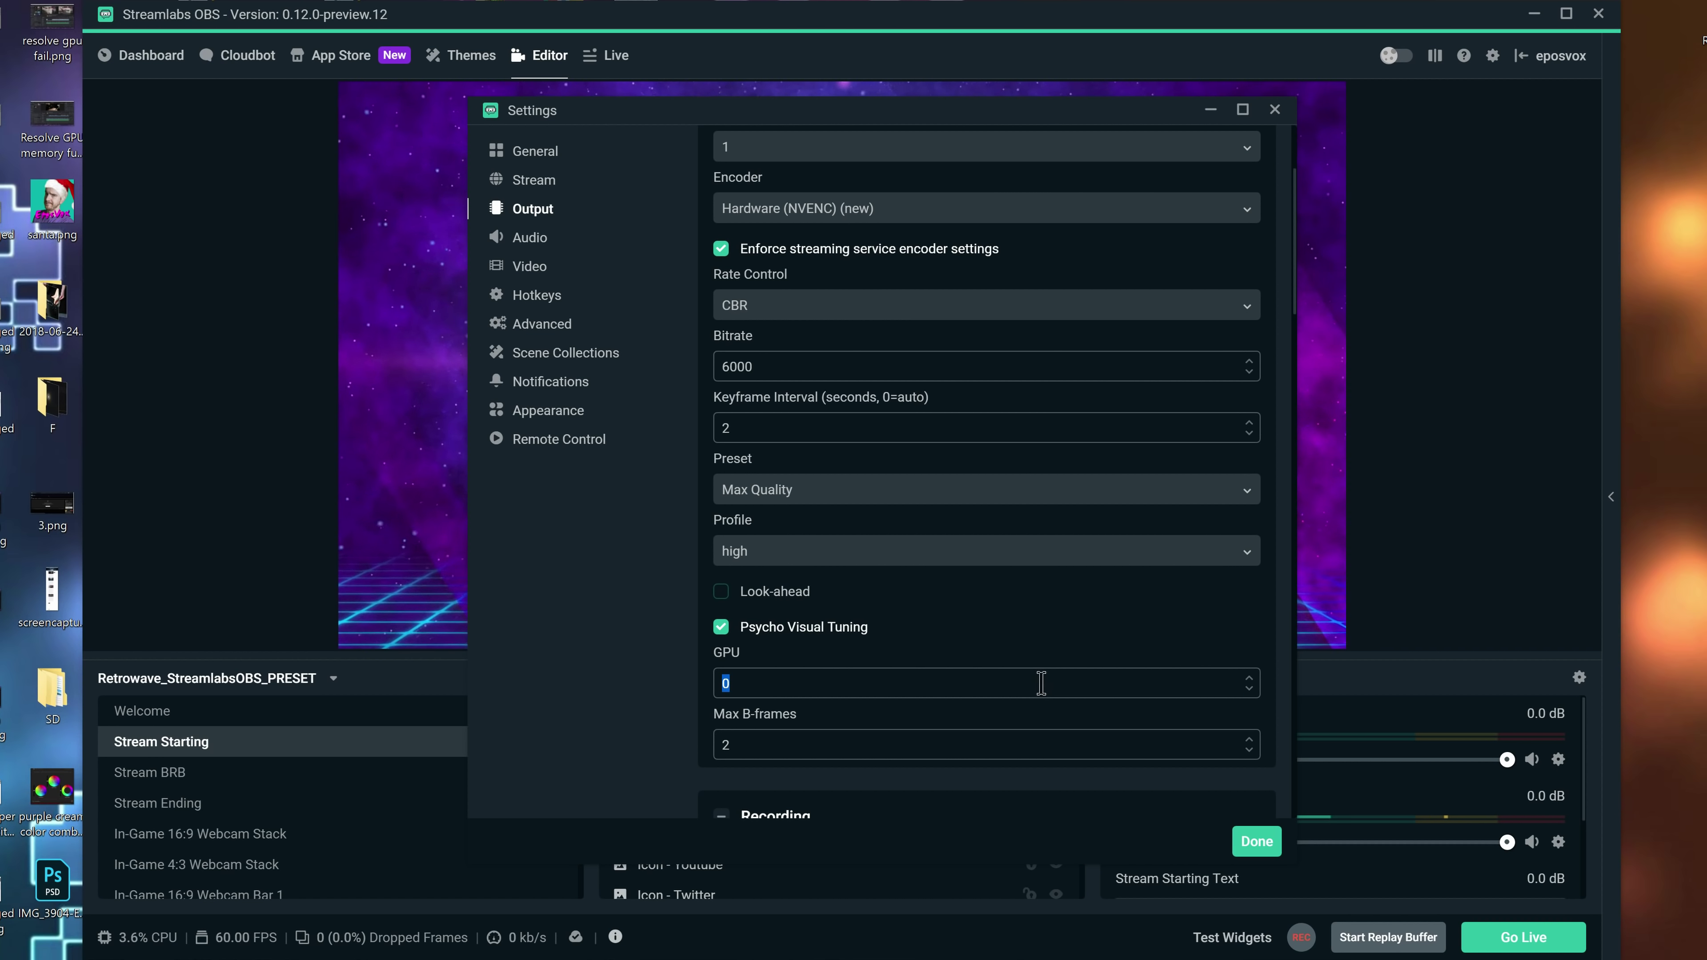
pyautogui.scroll(2, 1012, 677)
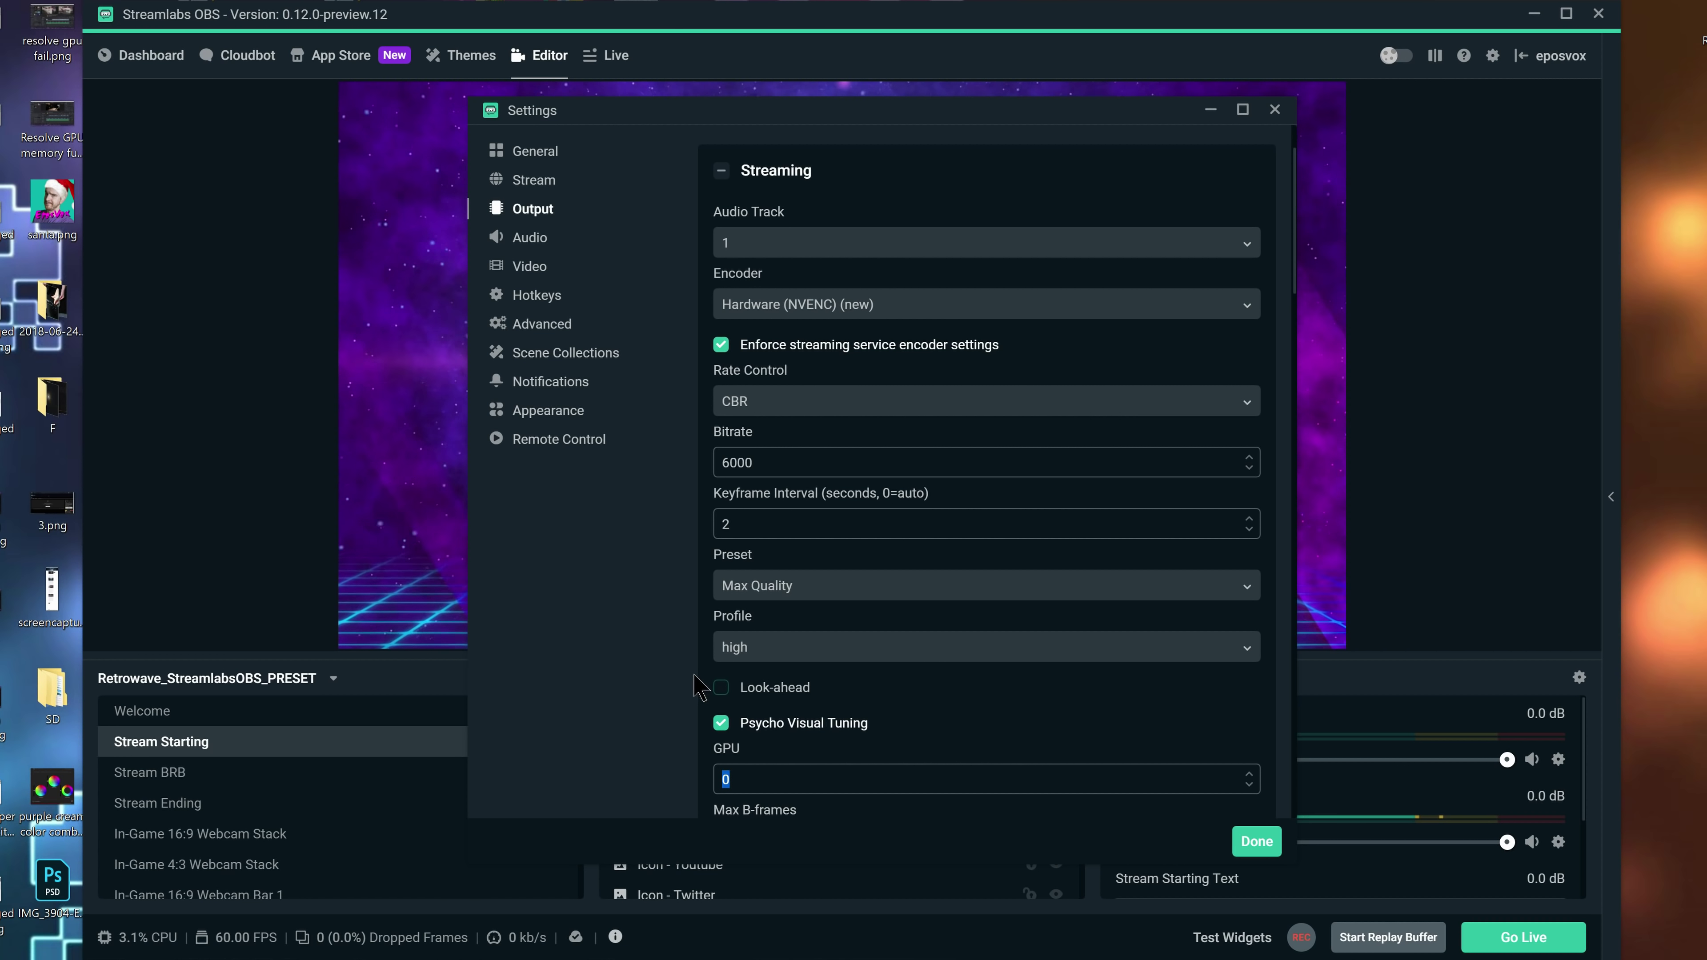
pyautogui.scroll(-3, 938, 753)
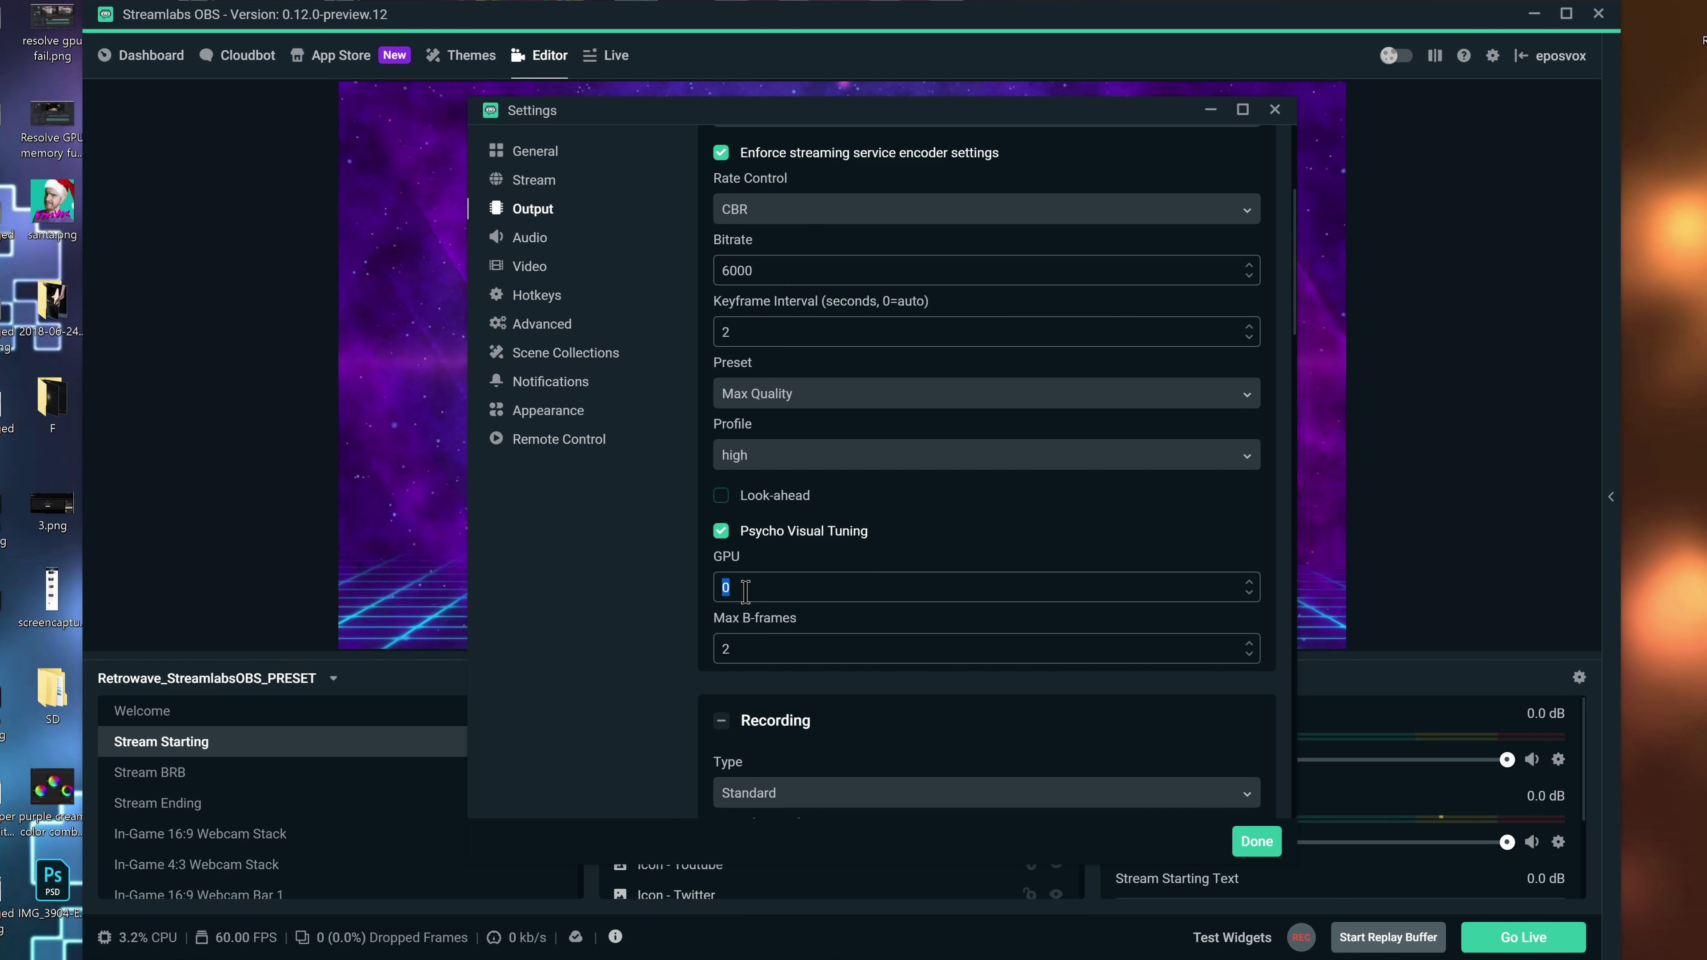
pyautogui.click(753, 586)
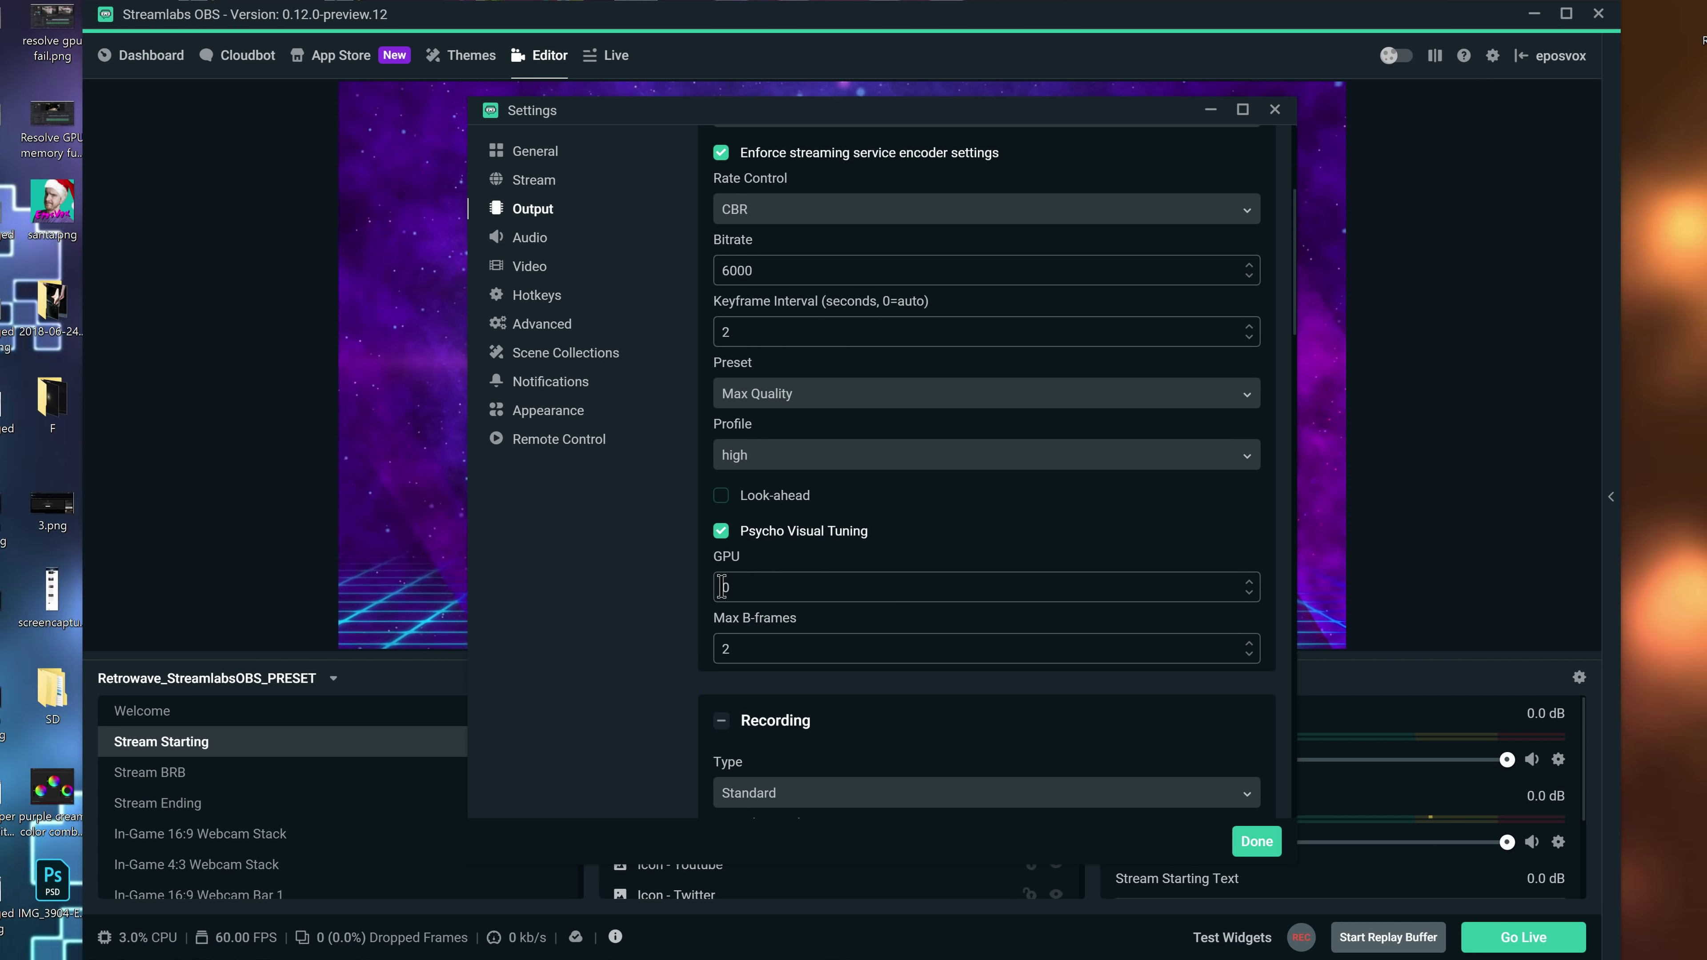
pyautogui.moveTo(734, 587); pyautogui.dragTo(699, 588)
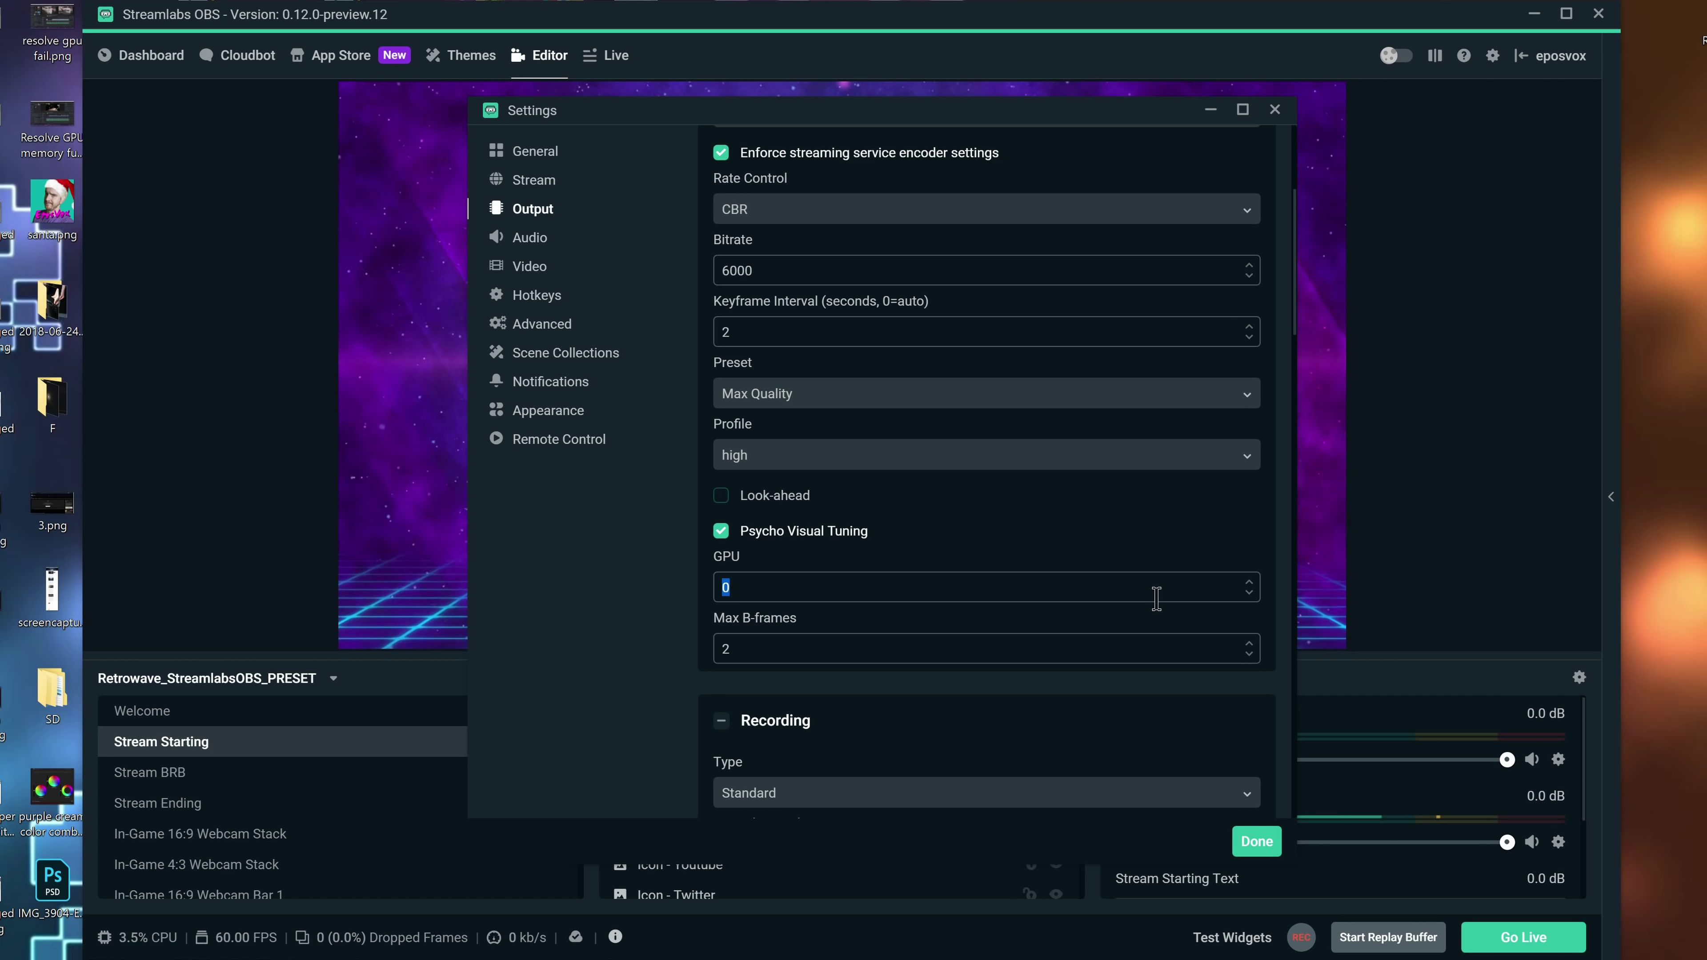
pyautogui.click(1267, 595)
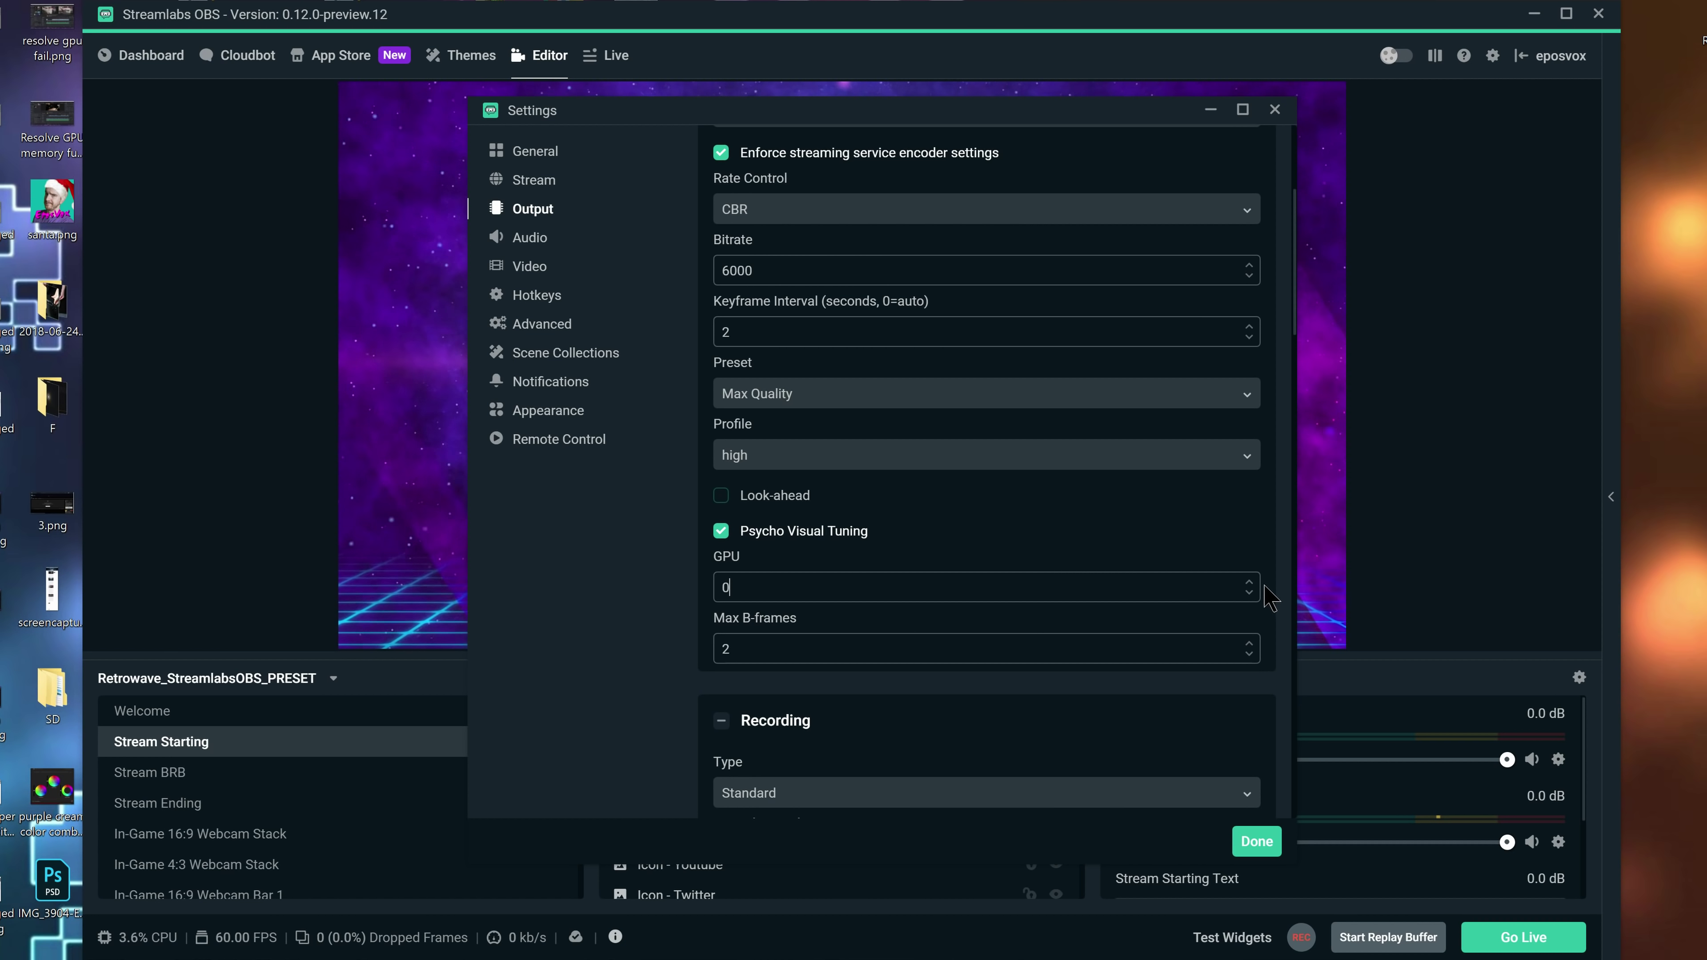
pyautogui.click(1249, 581)
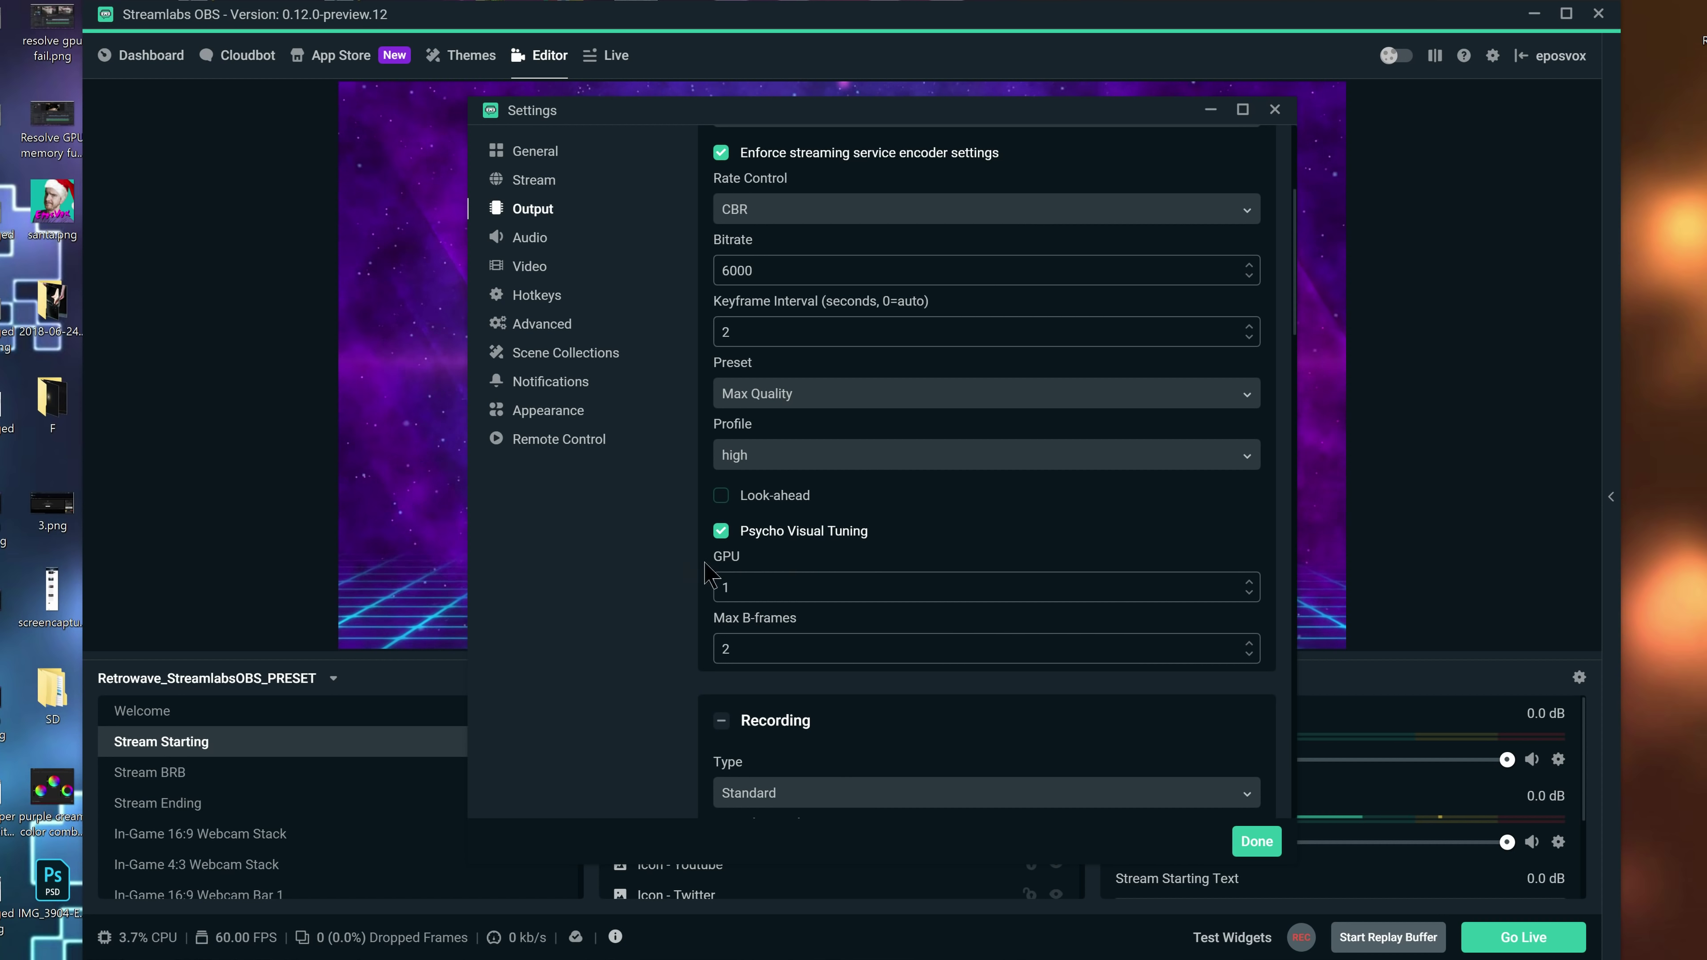
pyautogui.moveTo(758, 576); pyautogui.dragTo(666, 580)
pyautogui.click(665, 580)
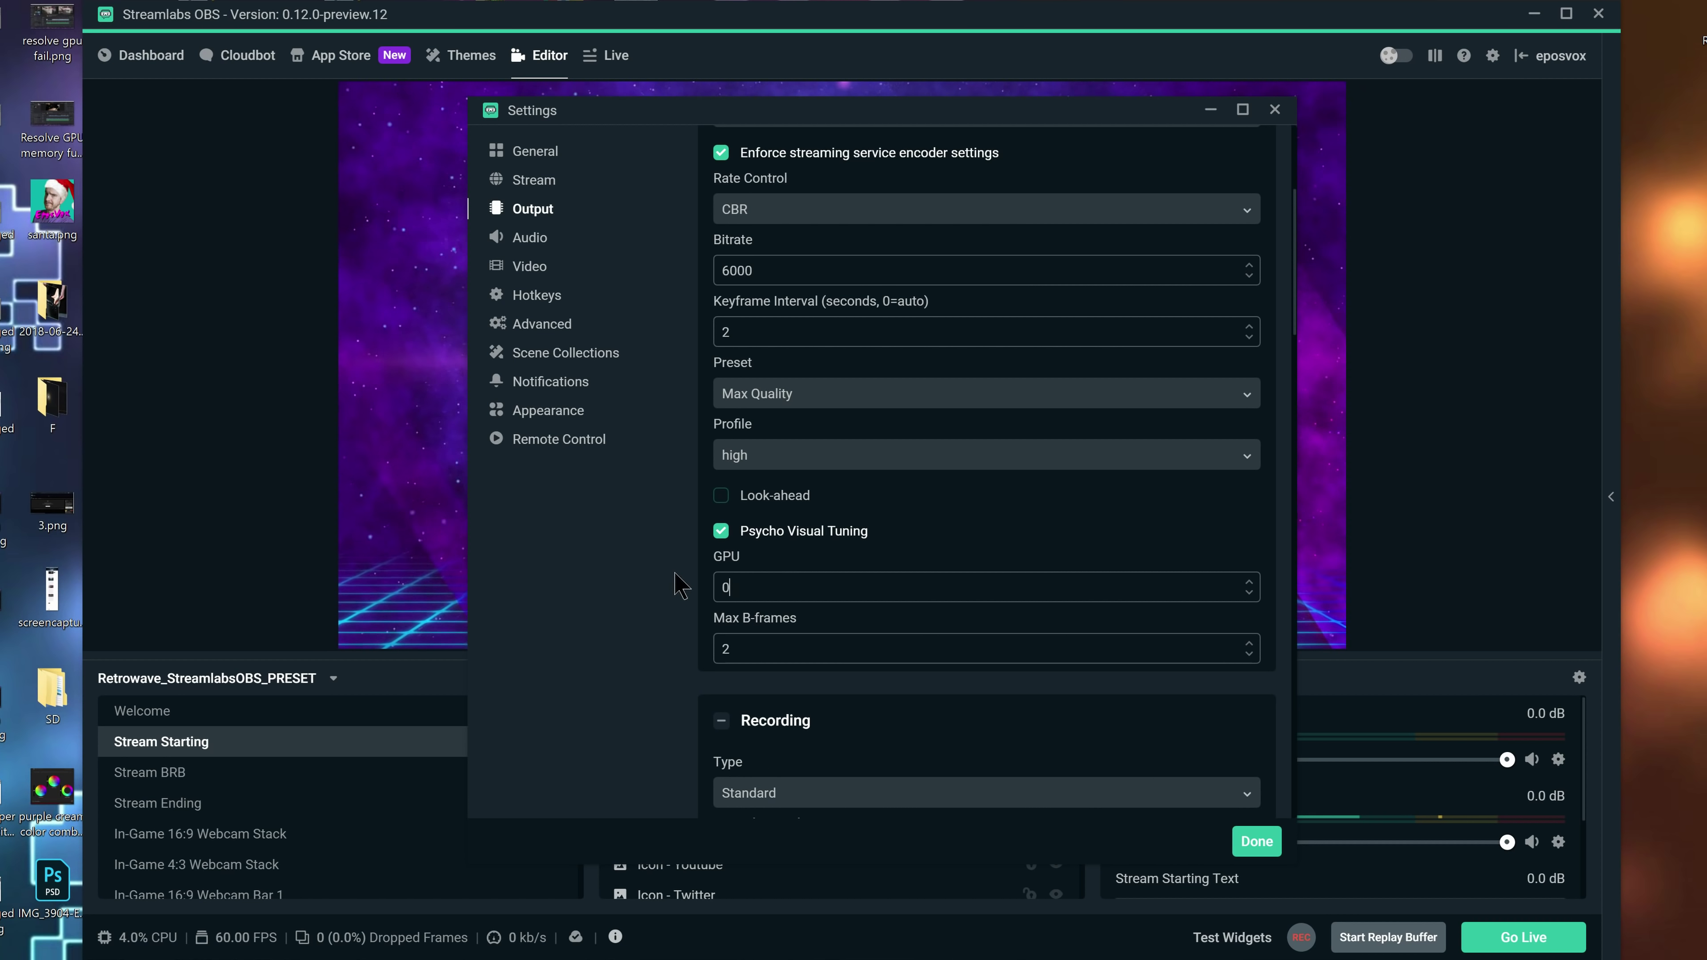
pyautogui.scroll(4, 809, 414)
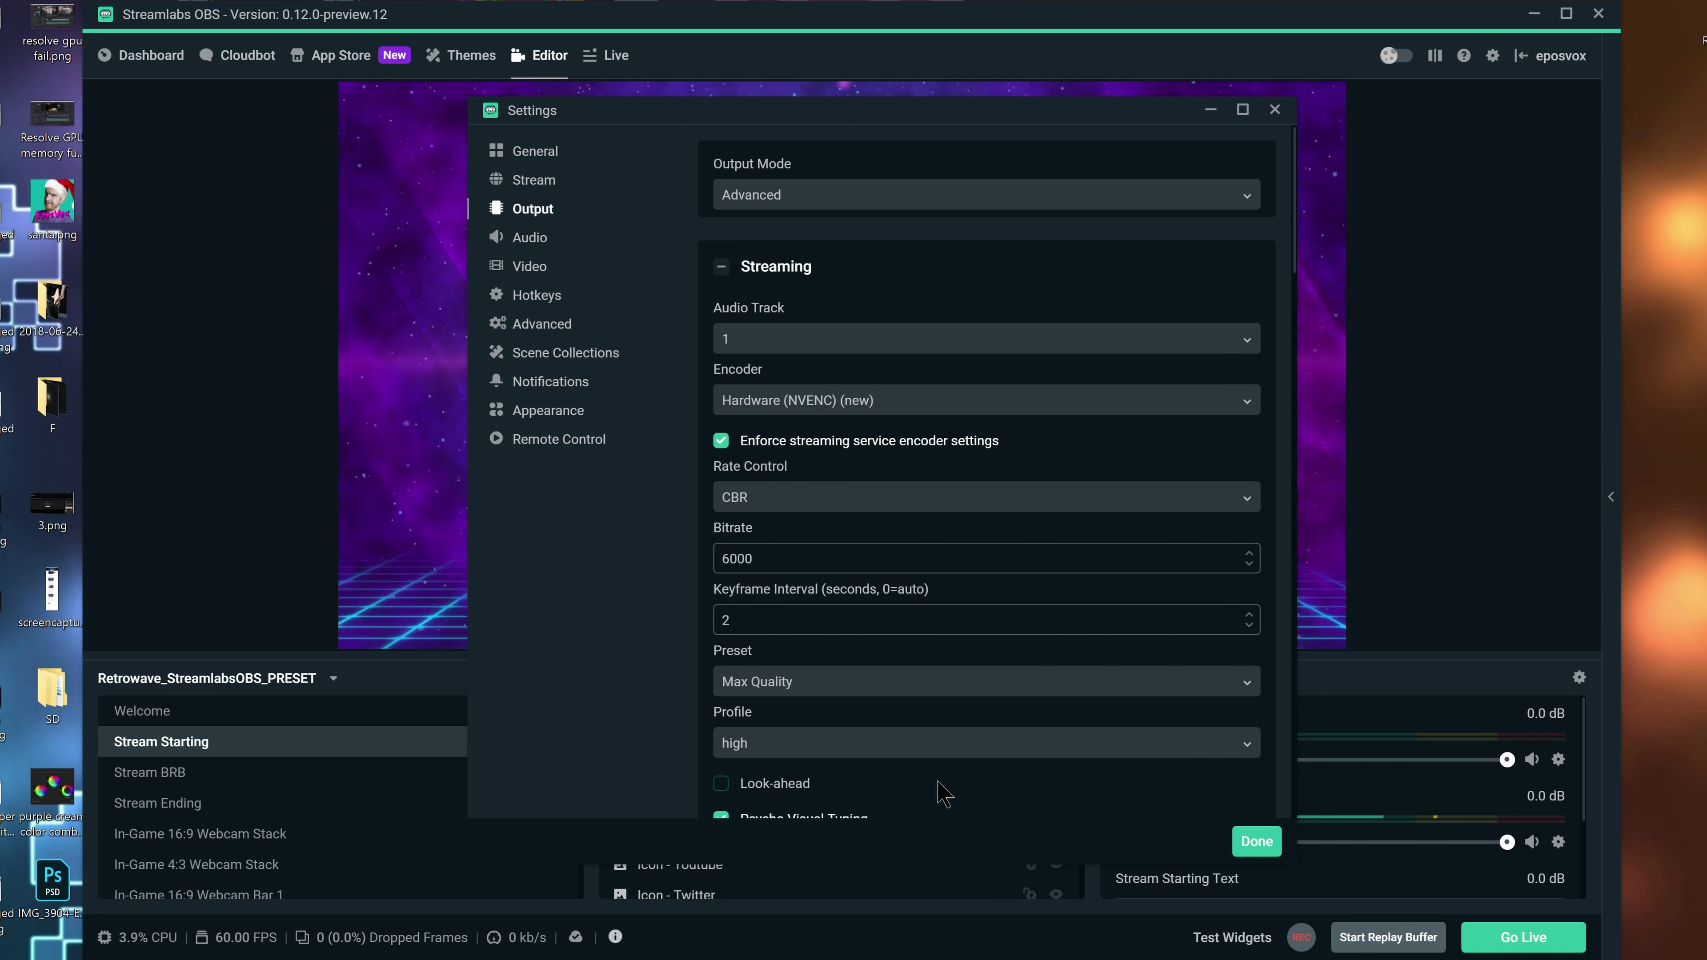
pyautogui.scroll(-3, 937, 780)
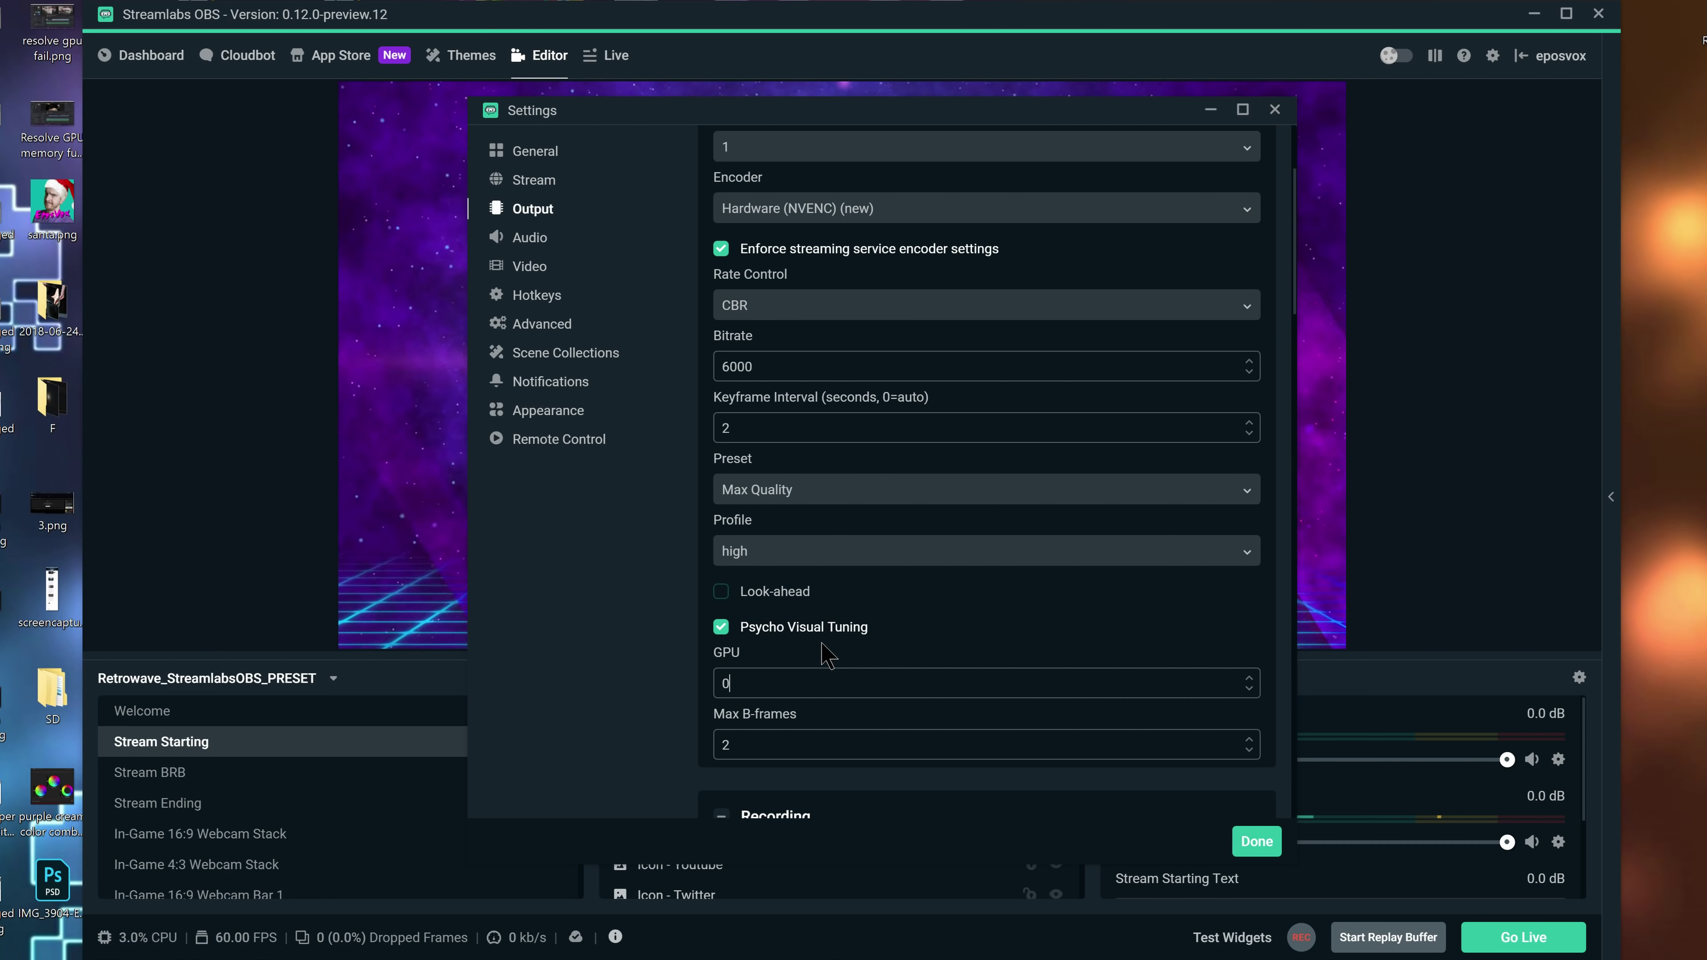
pyautogui.moveTo(735, 682); pyautogui.dragTo(714, 676)
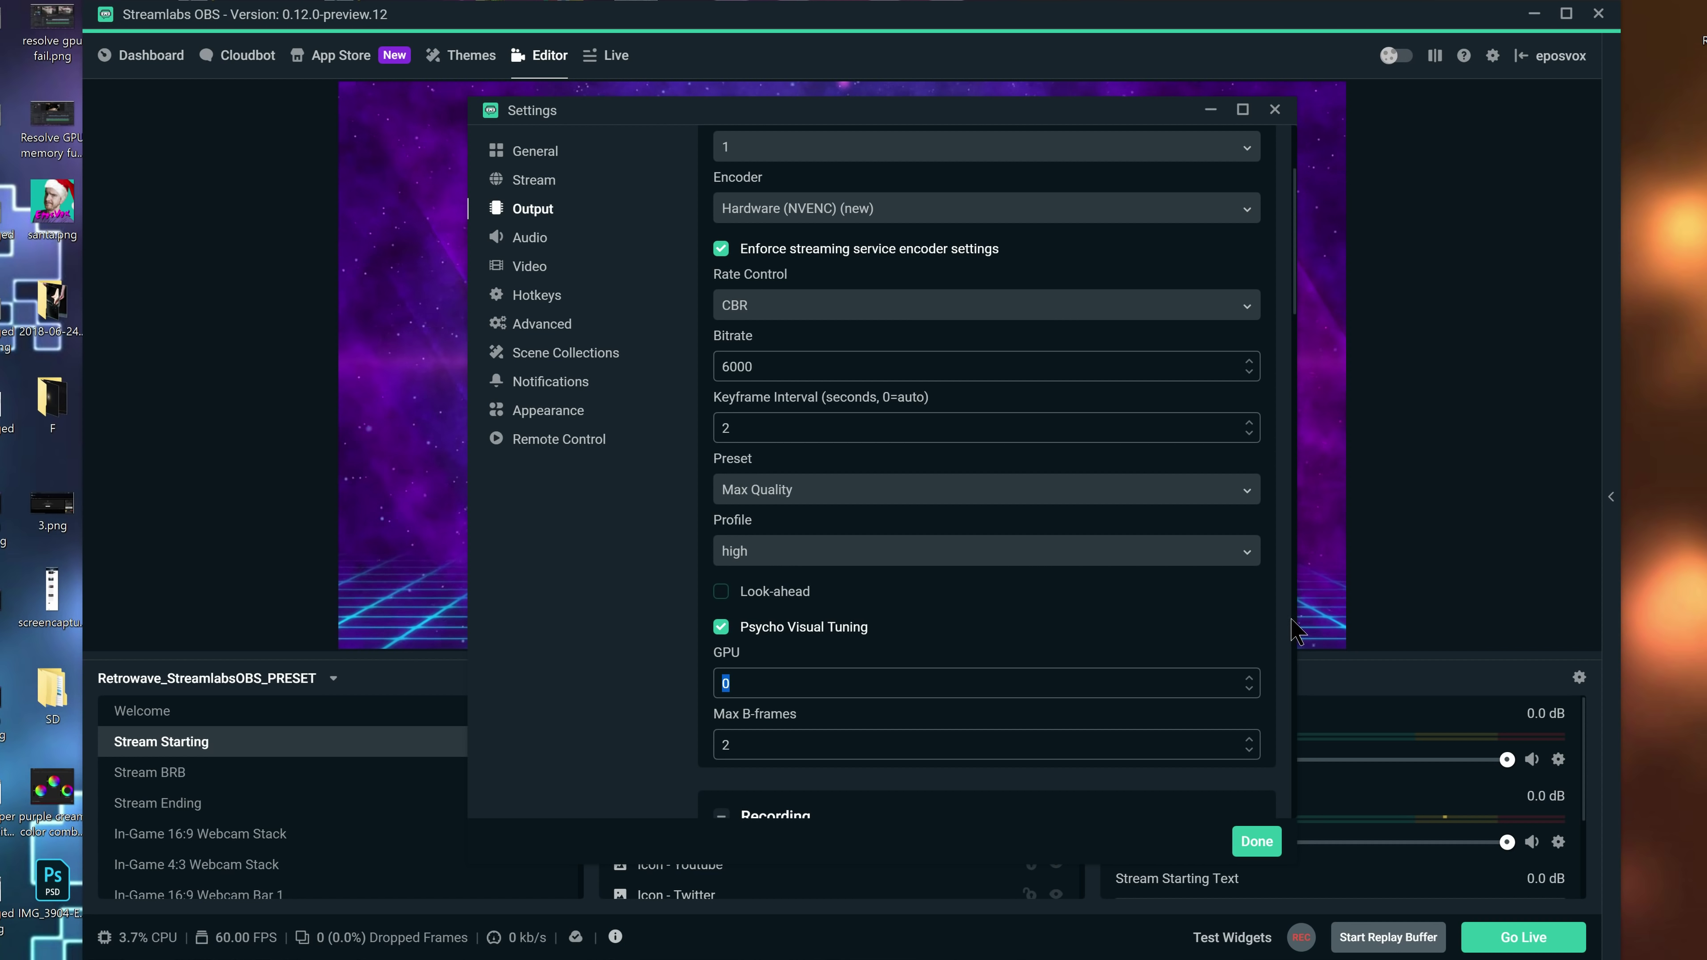
pyautogui.scroll(-5, 1262, 622)
pyautogui.scroll(5, 1284, 633)
pyautogui.scroll(-1, 1285, 464)
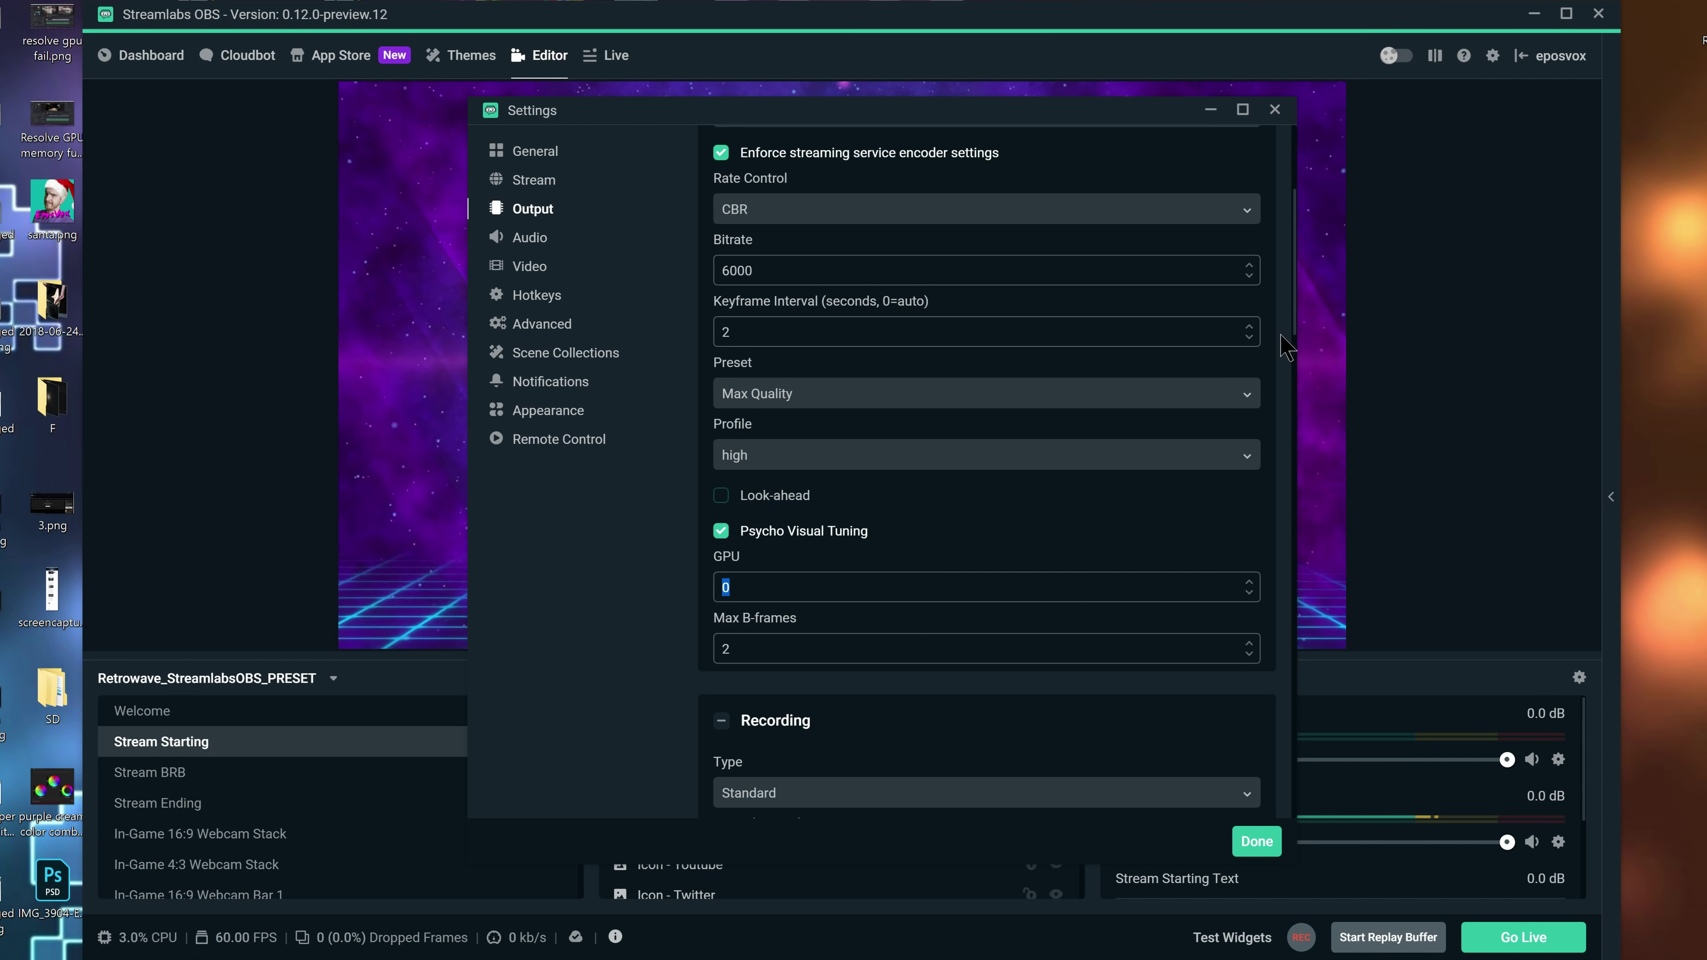
pyautogui.scroll(-8, 1292, 336)
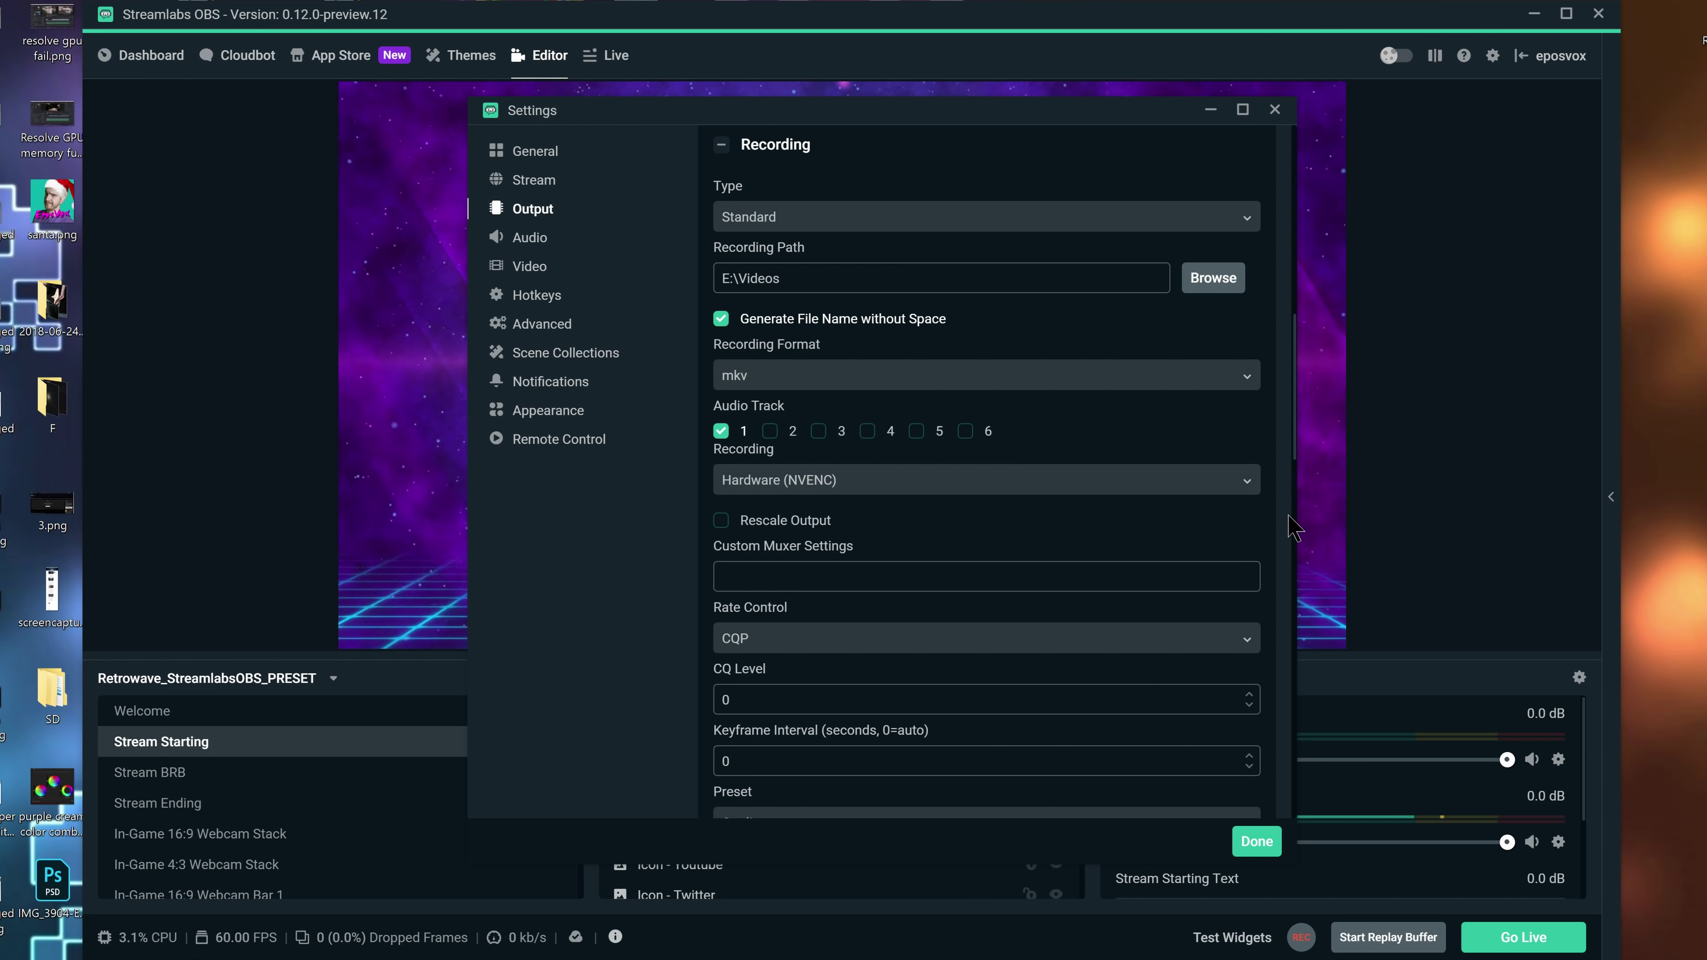
pyautogui.scroll(-3, 1294, 530)
# Step: Set the recording encoder to Hardware (NVENC) (new) with Max Quality preset and high profile
pyautogui.click(841, 288)
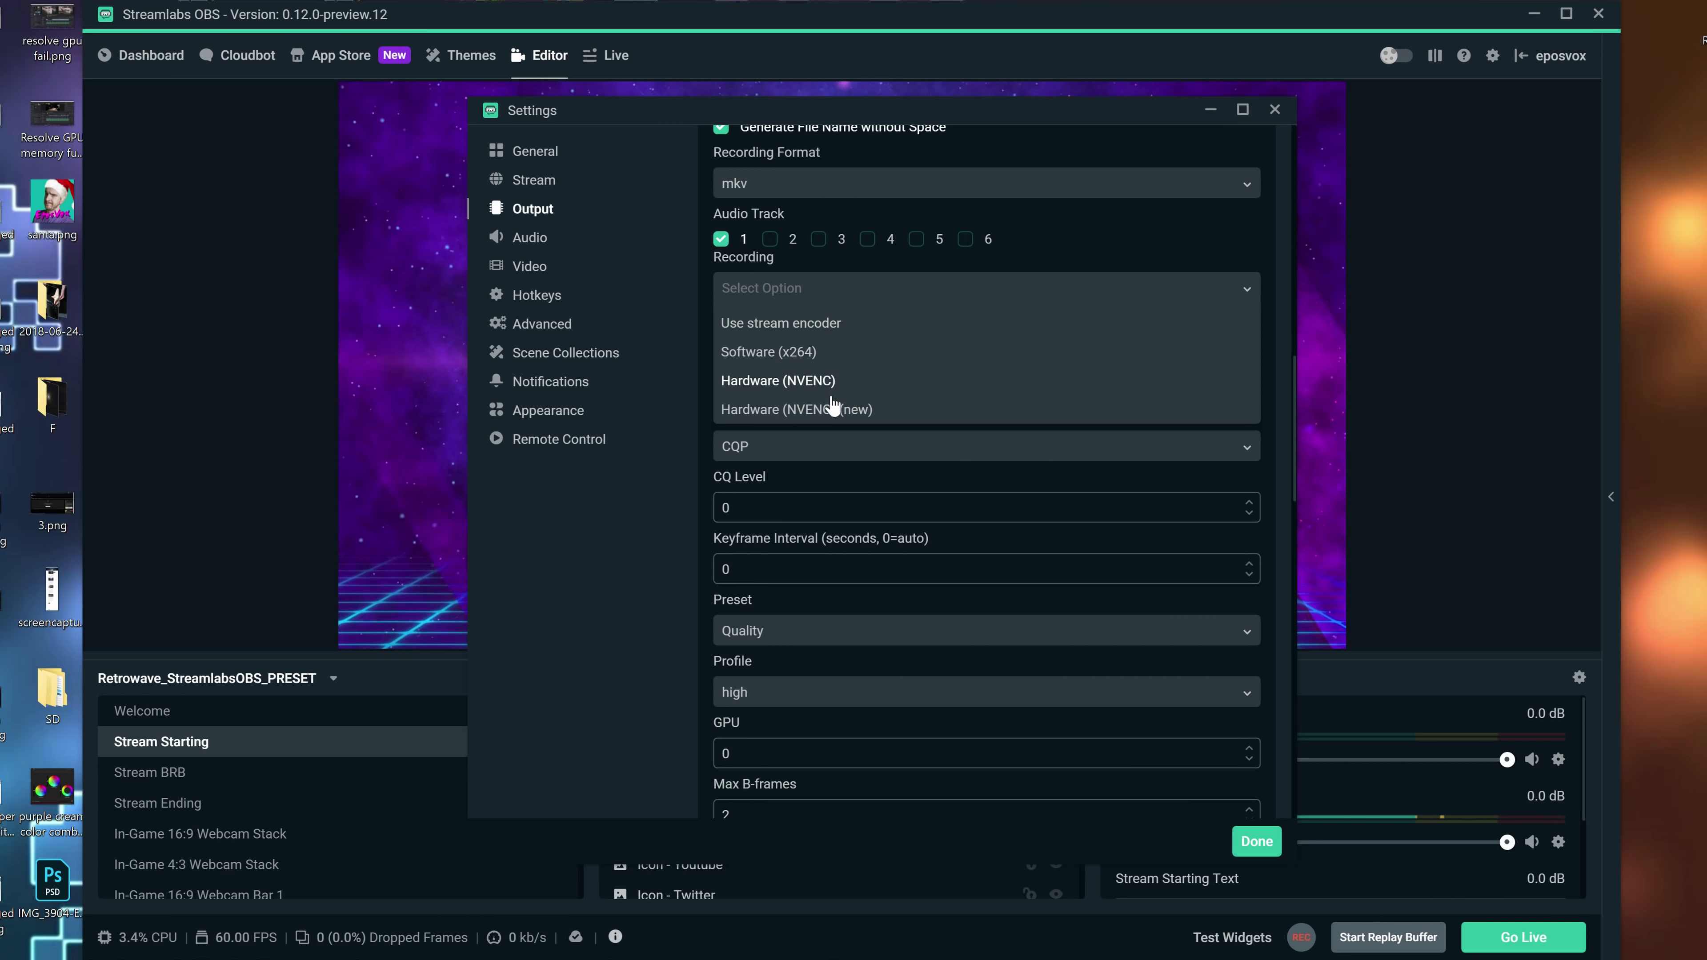
pyautogui.click(840, 410)
pyautogui.scroll(-1, 1284, 514)
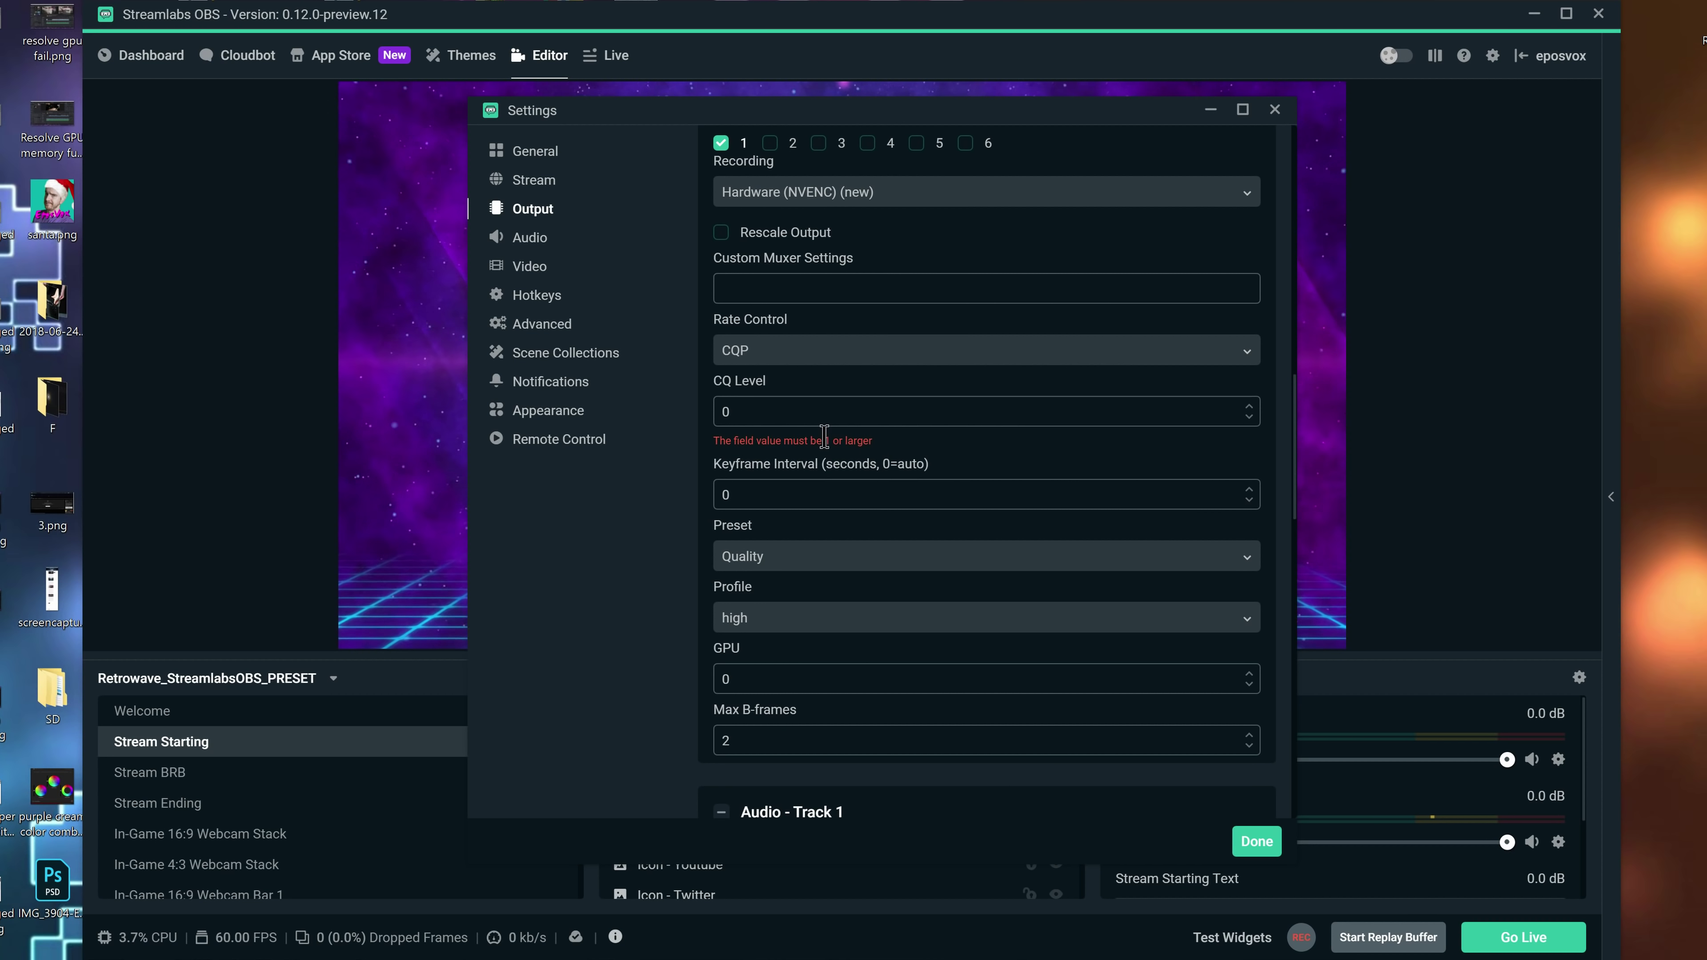
pyautogui.scroll(-1, 781, 490)
pyautogui.click(783, 467)
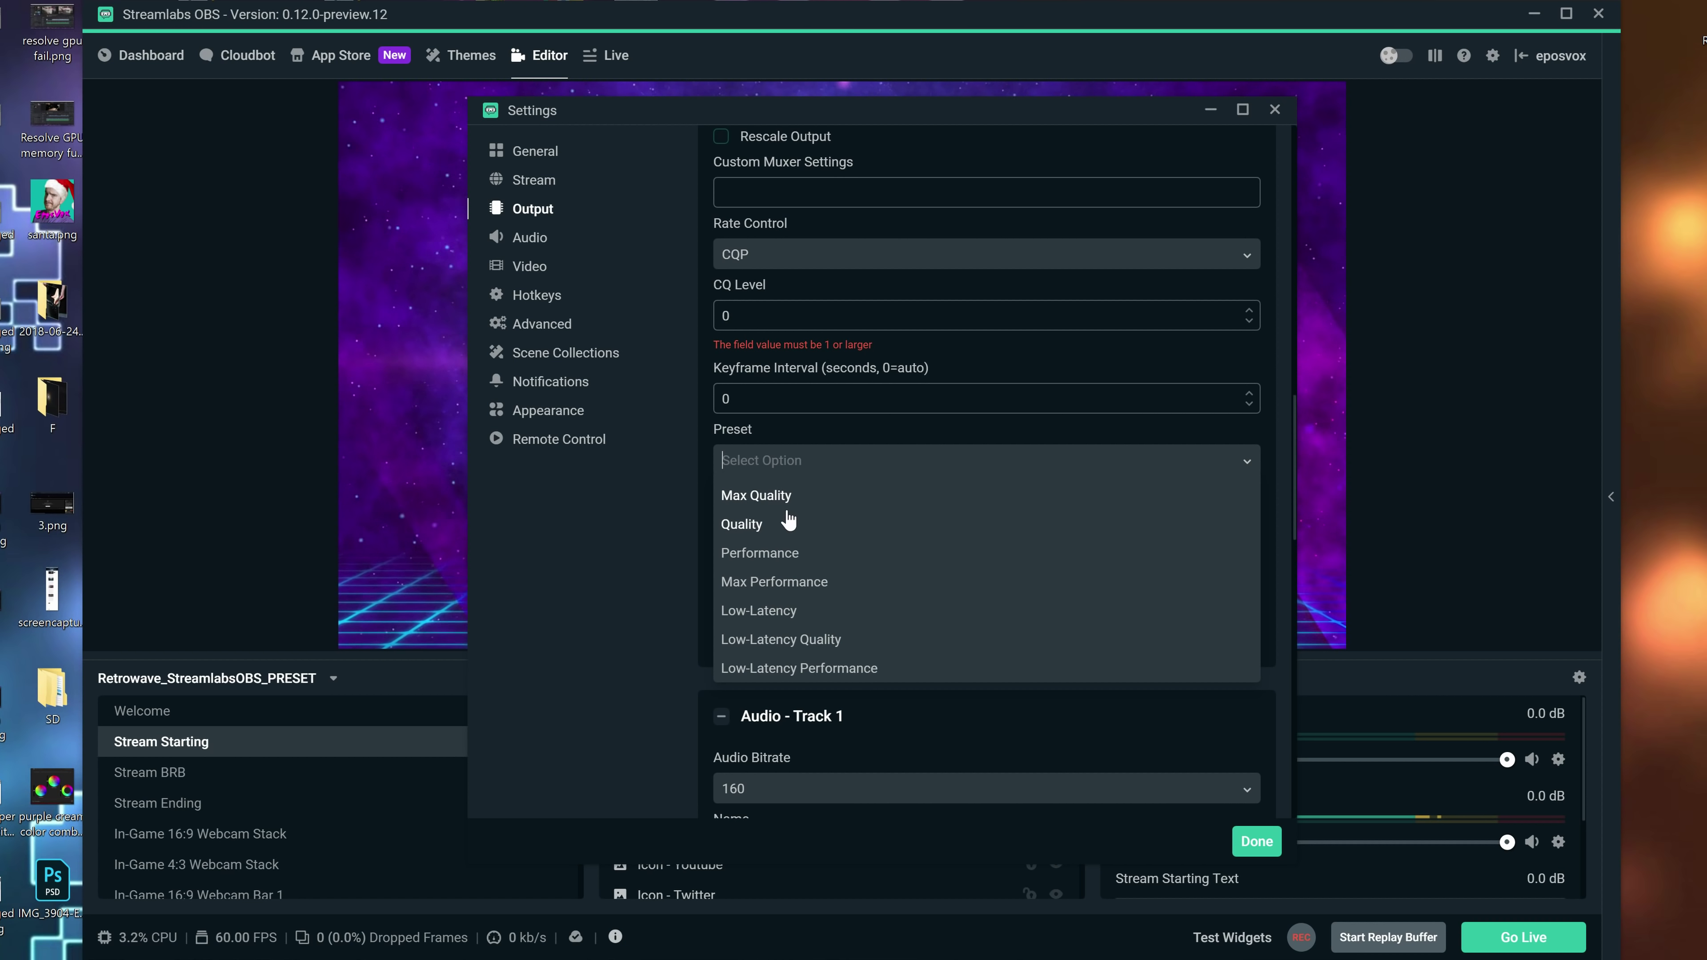
pyautogui.click(780, 496)
pyautogui.click(793, 528)
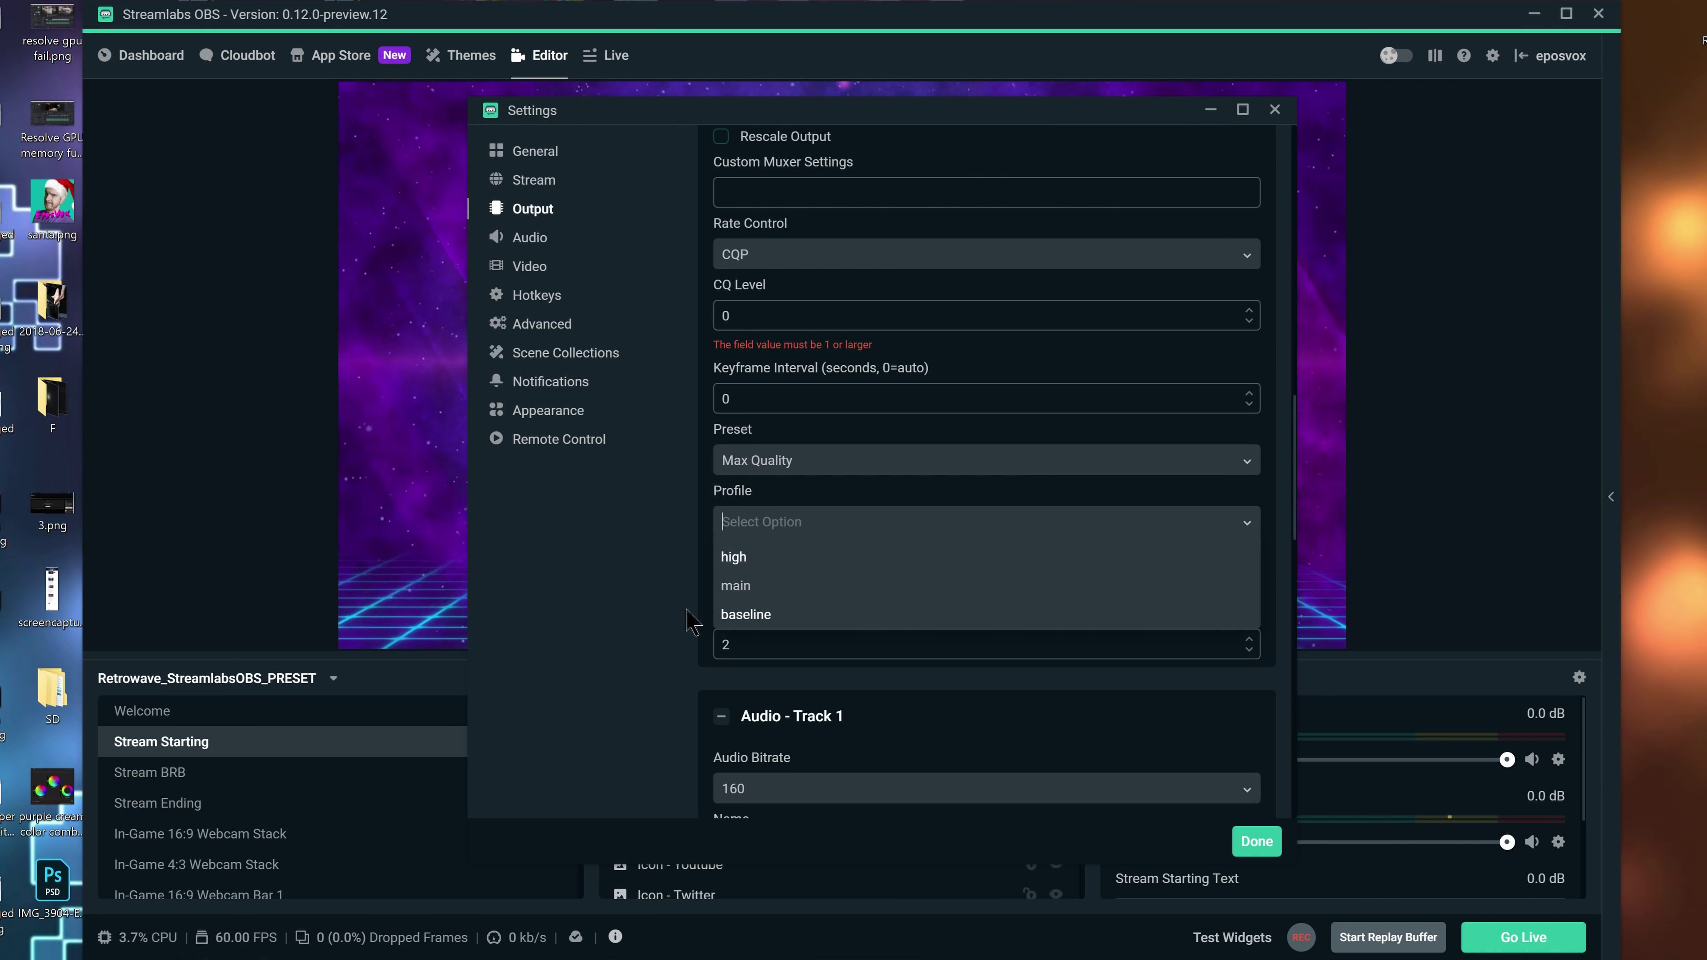
# Step: Set recording Max B-frames to 4 and enable Rescale Output
pyautogui.doubleClick(720, 643)
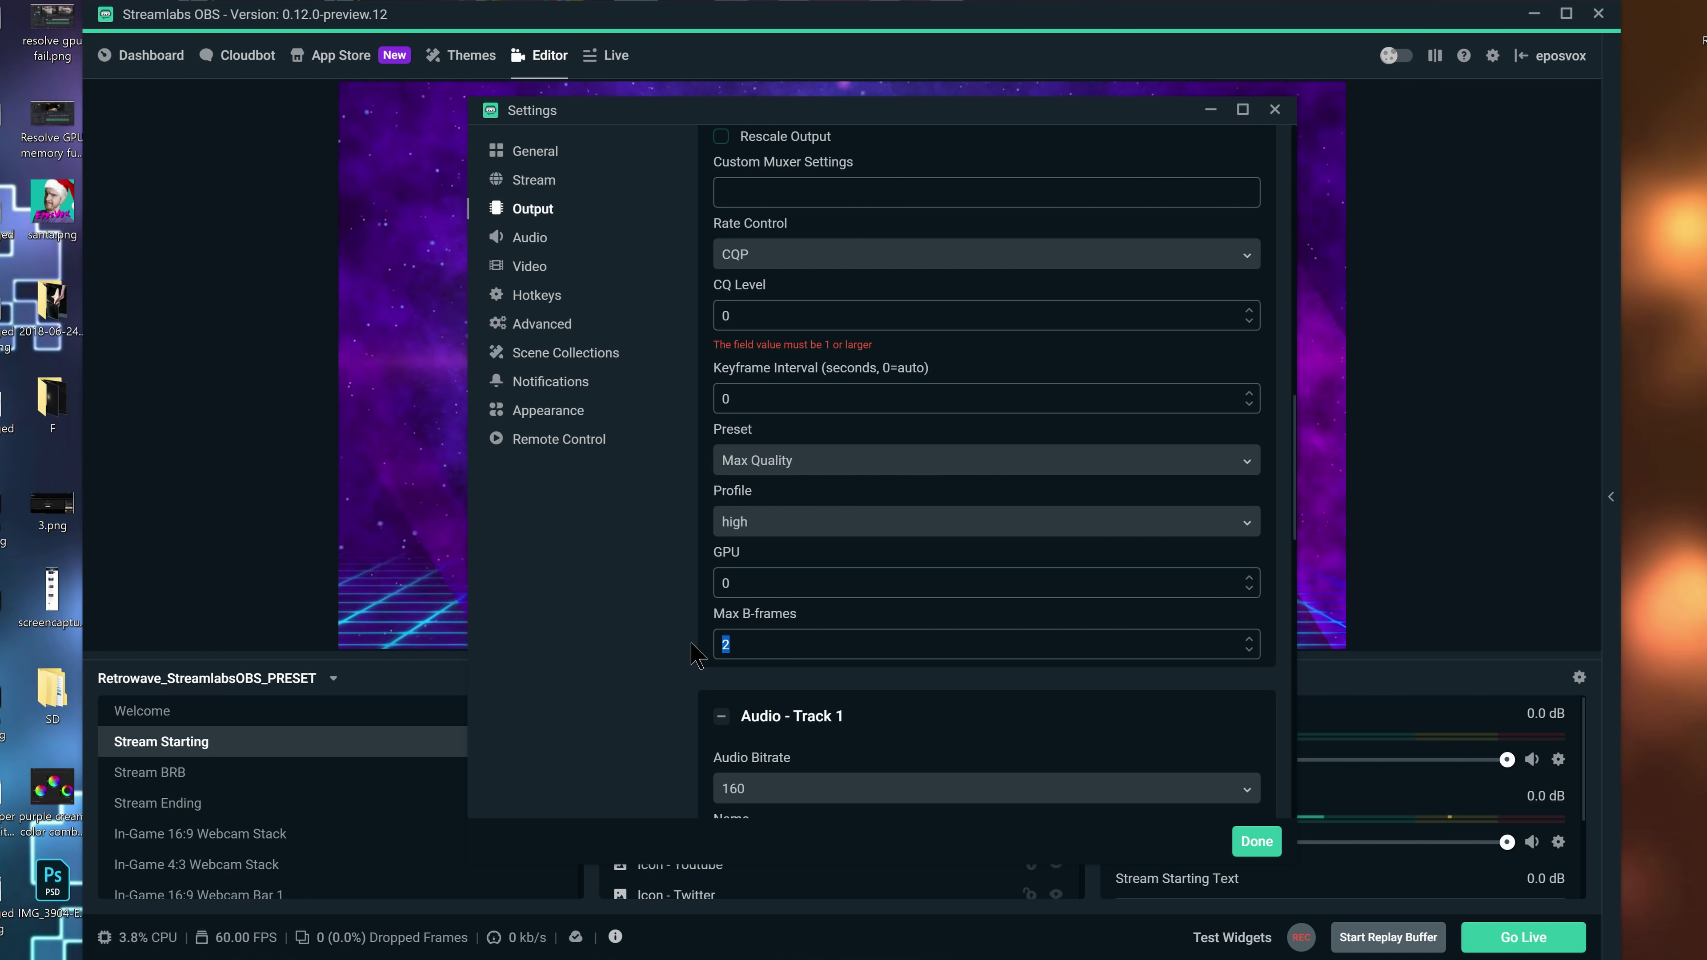
pyautogui.write('4')
pyautogui.scroll(-3, 1145, 444)
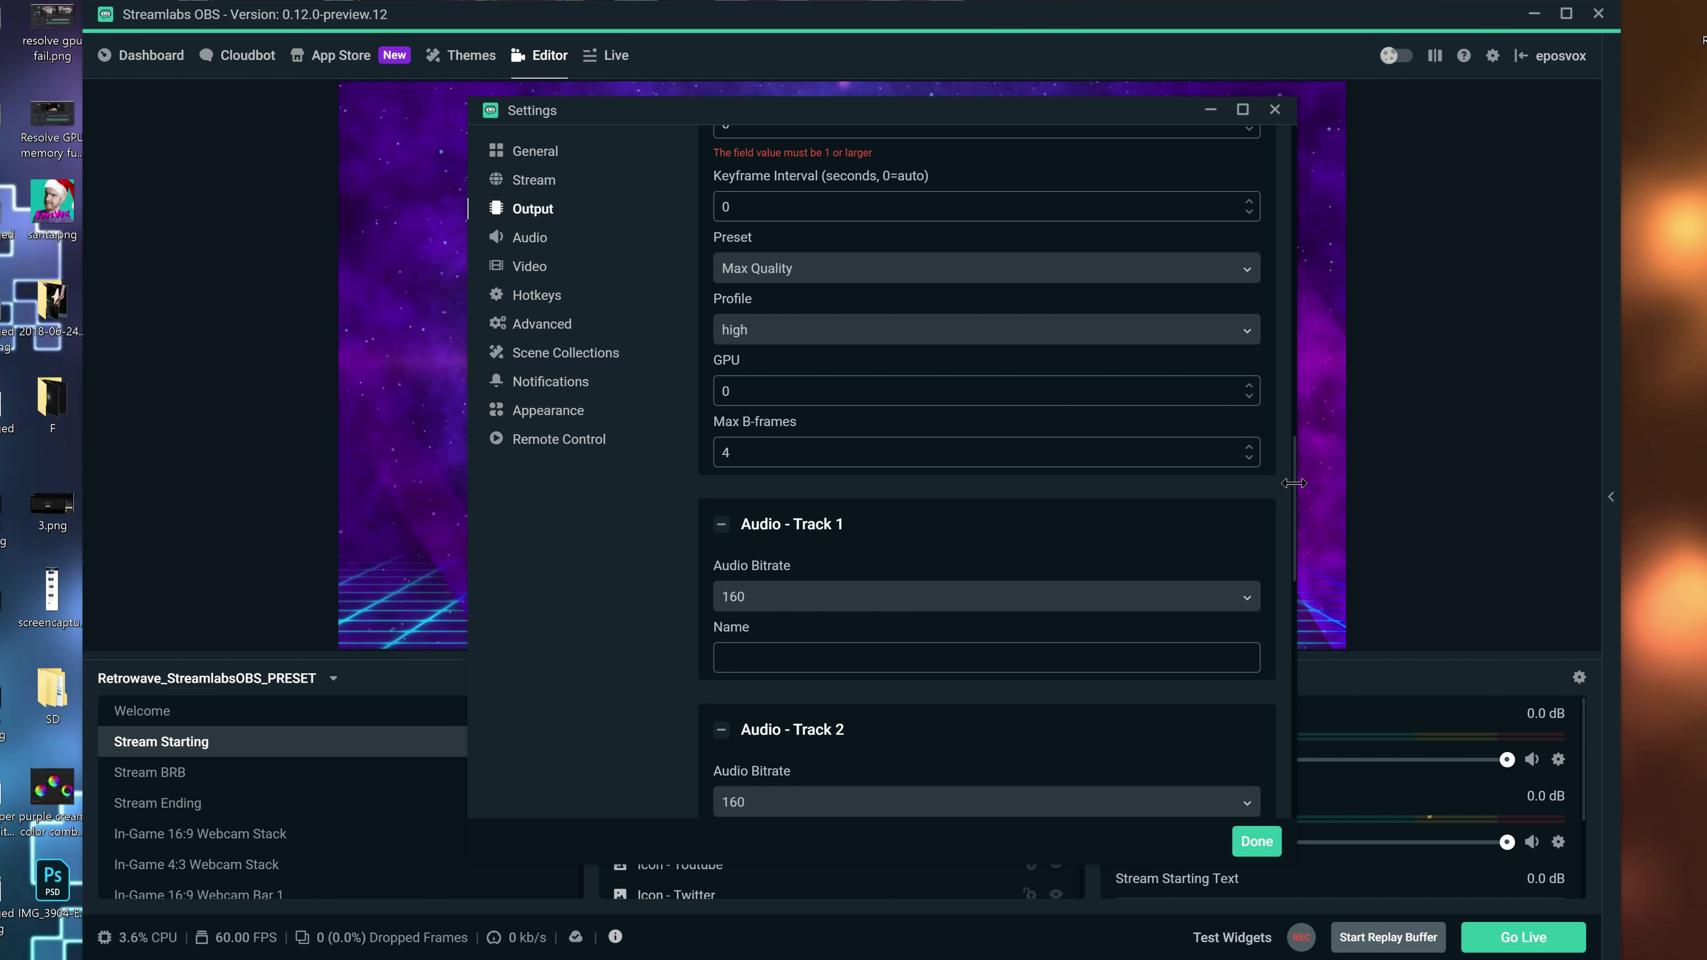
pyautogui.scroll(6, 1297, 498)
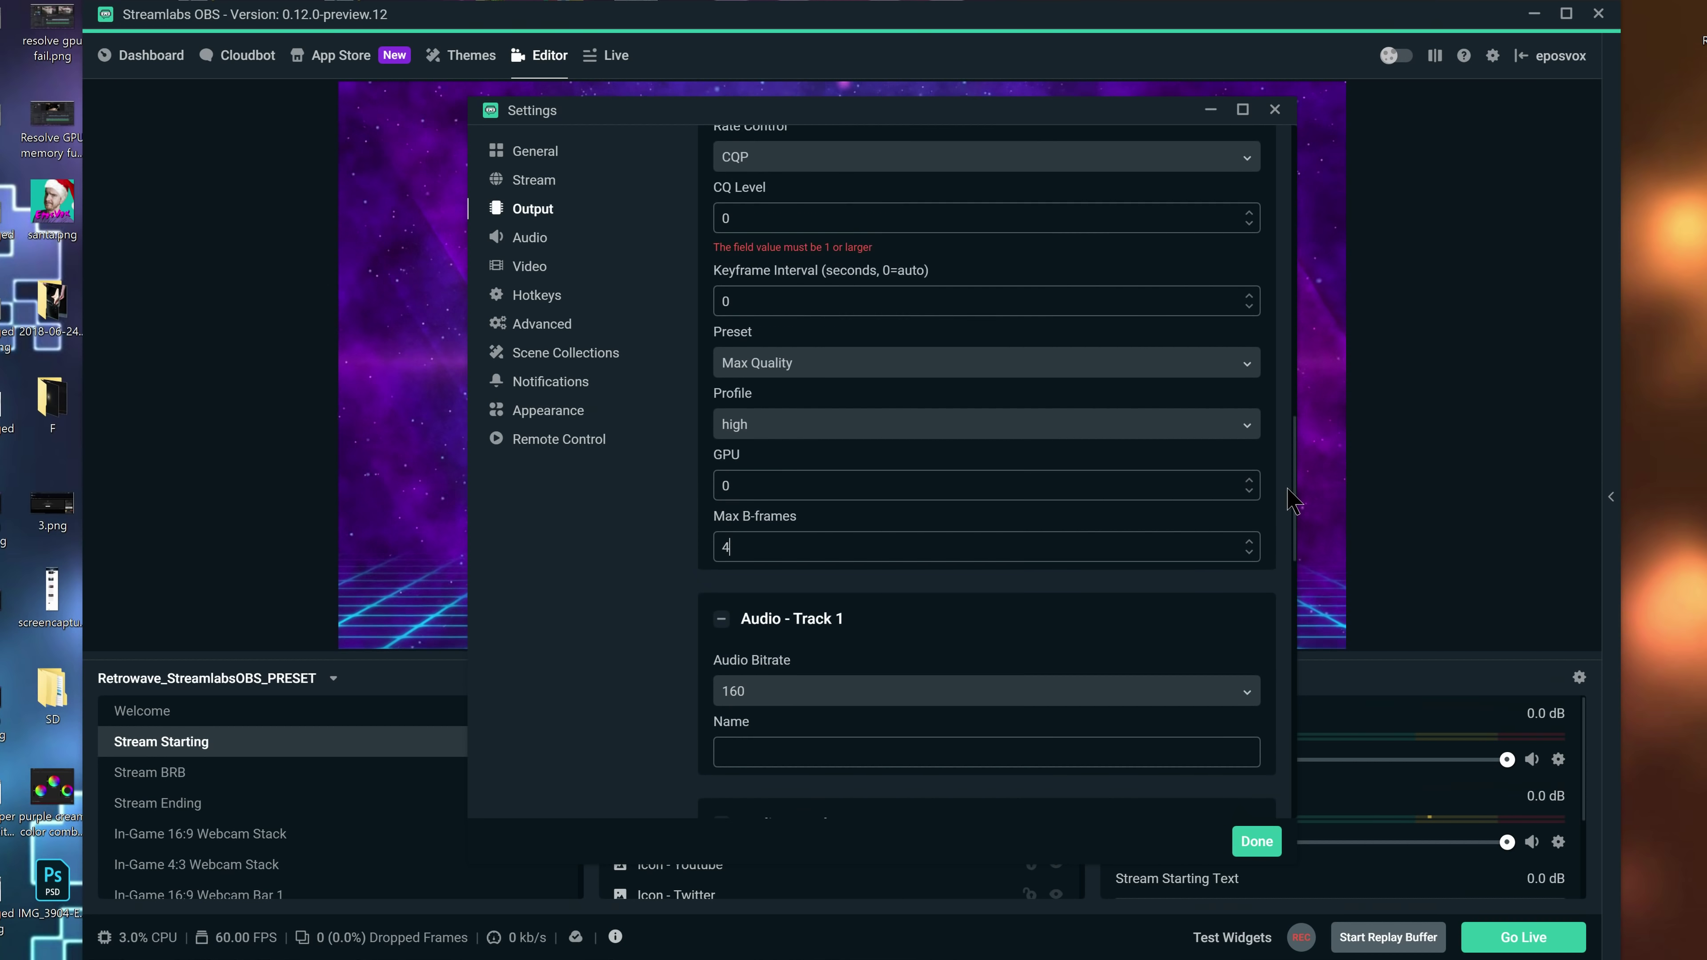
pyautogui.scroll(2, 1291, 501)
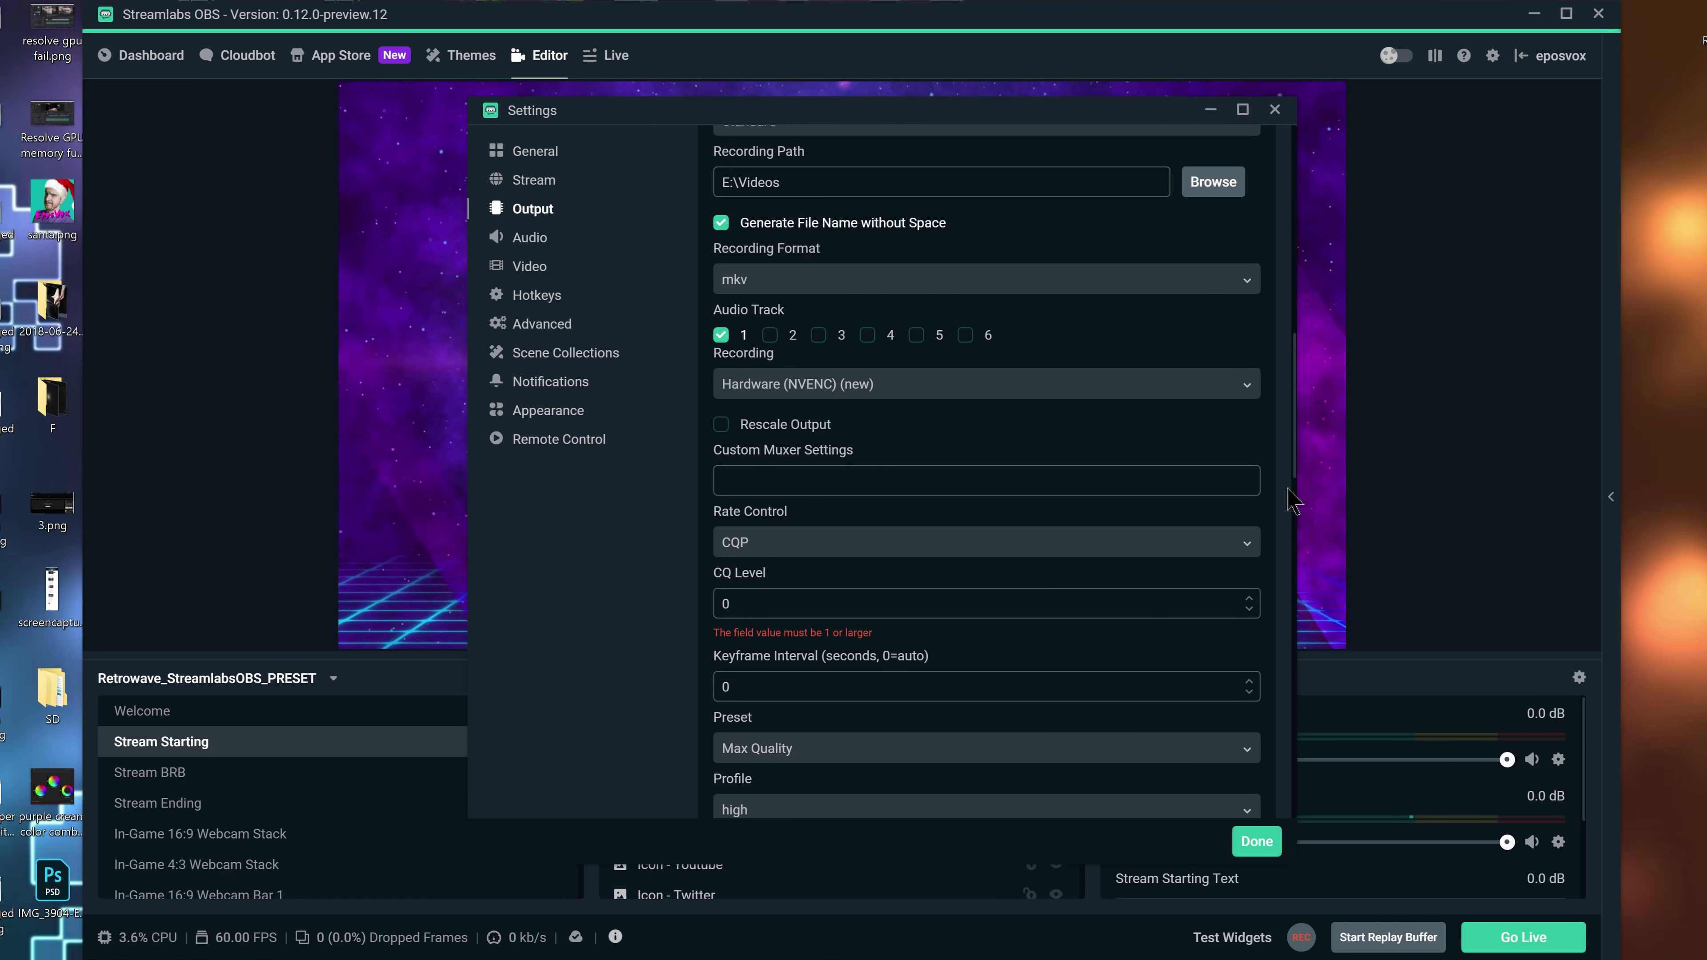
pyautogui.scroll(-4, 1292, 501)
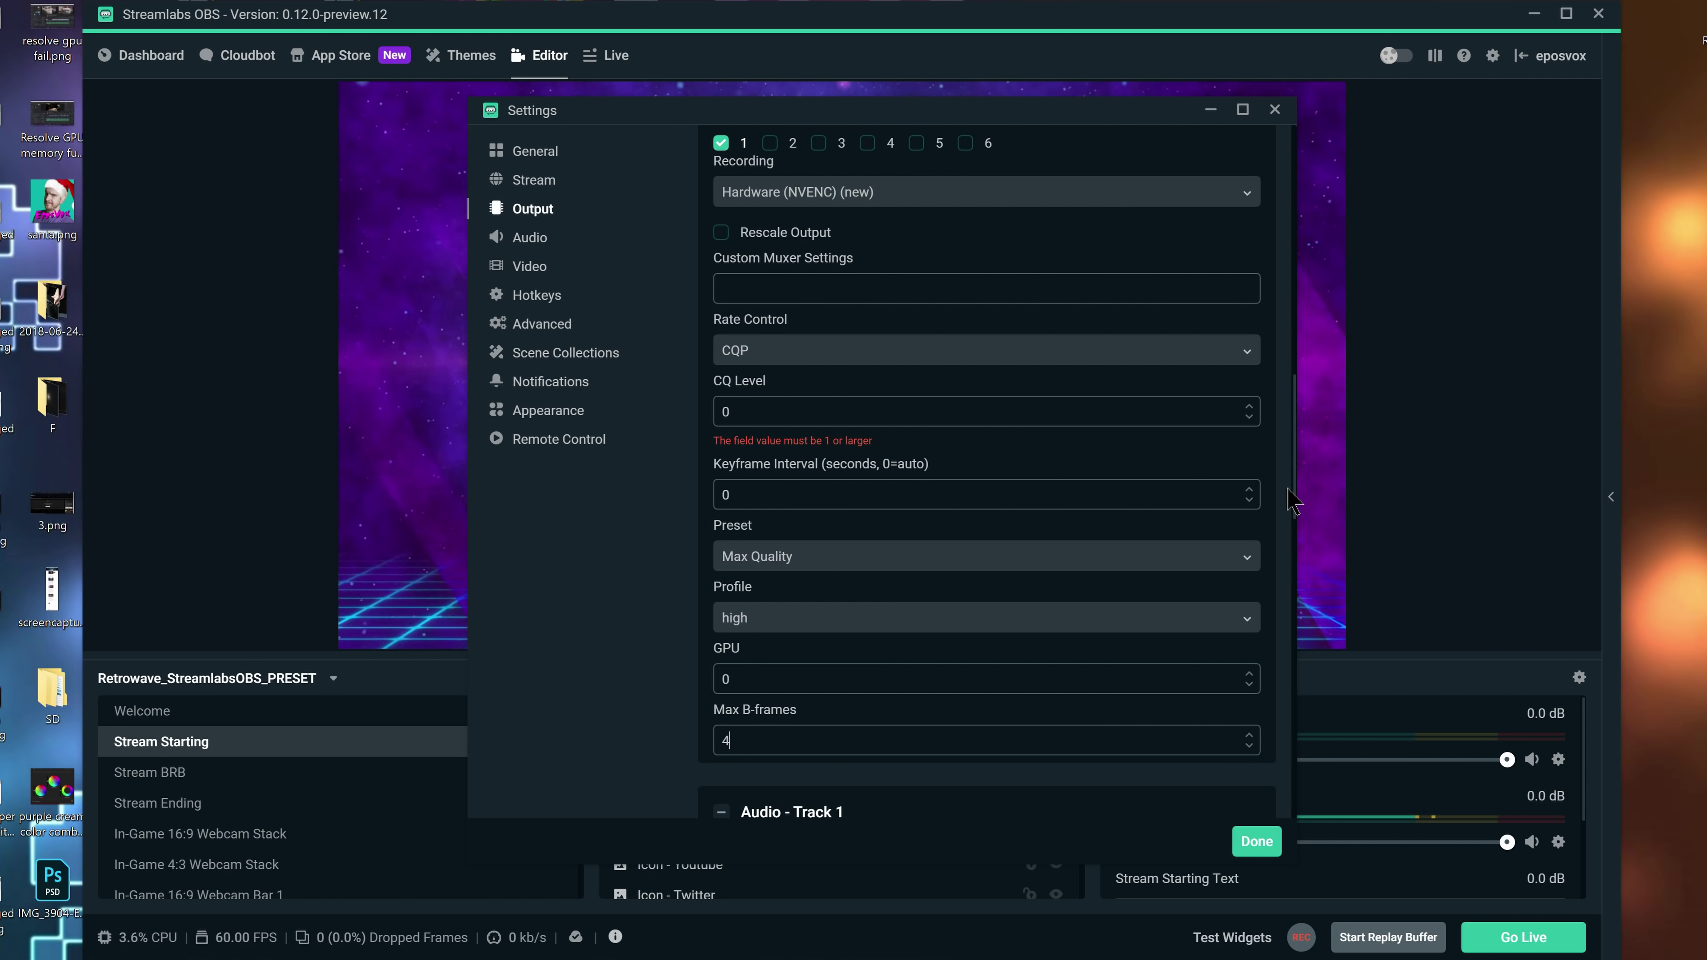
pyautogui.click(721, 233)
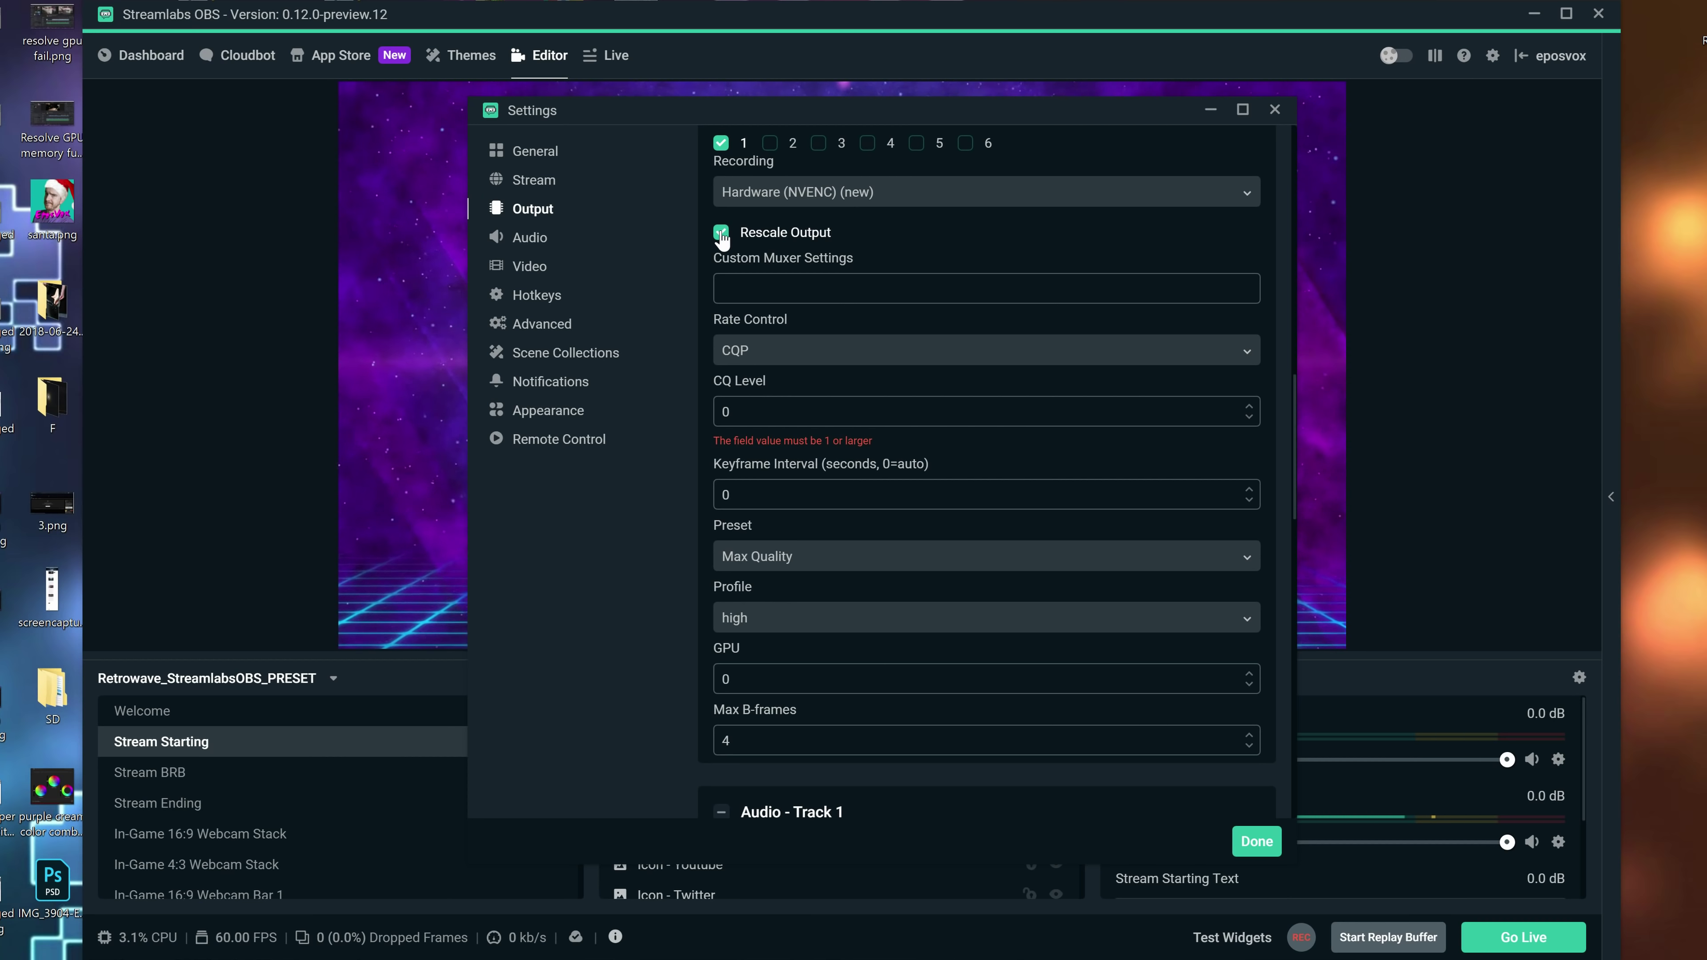
# Step: Turn recording Rescale Output back off and change Max B-frames from 4 to 2
pyautogui.click(721, 234)
pyautogui.scroll(-1, 1279, 454)
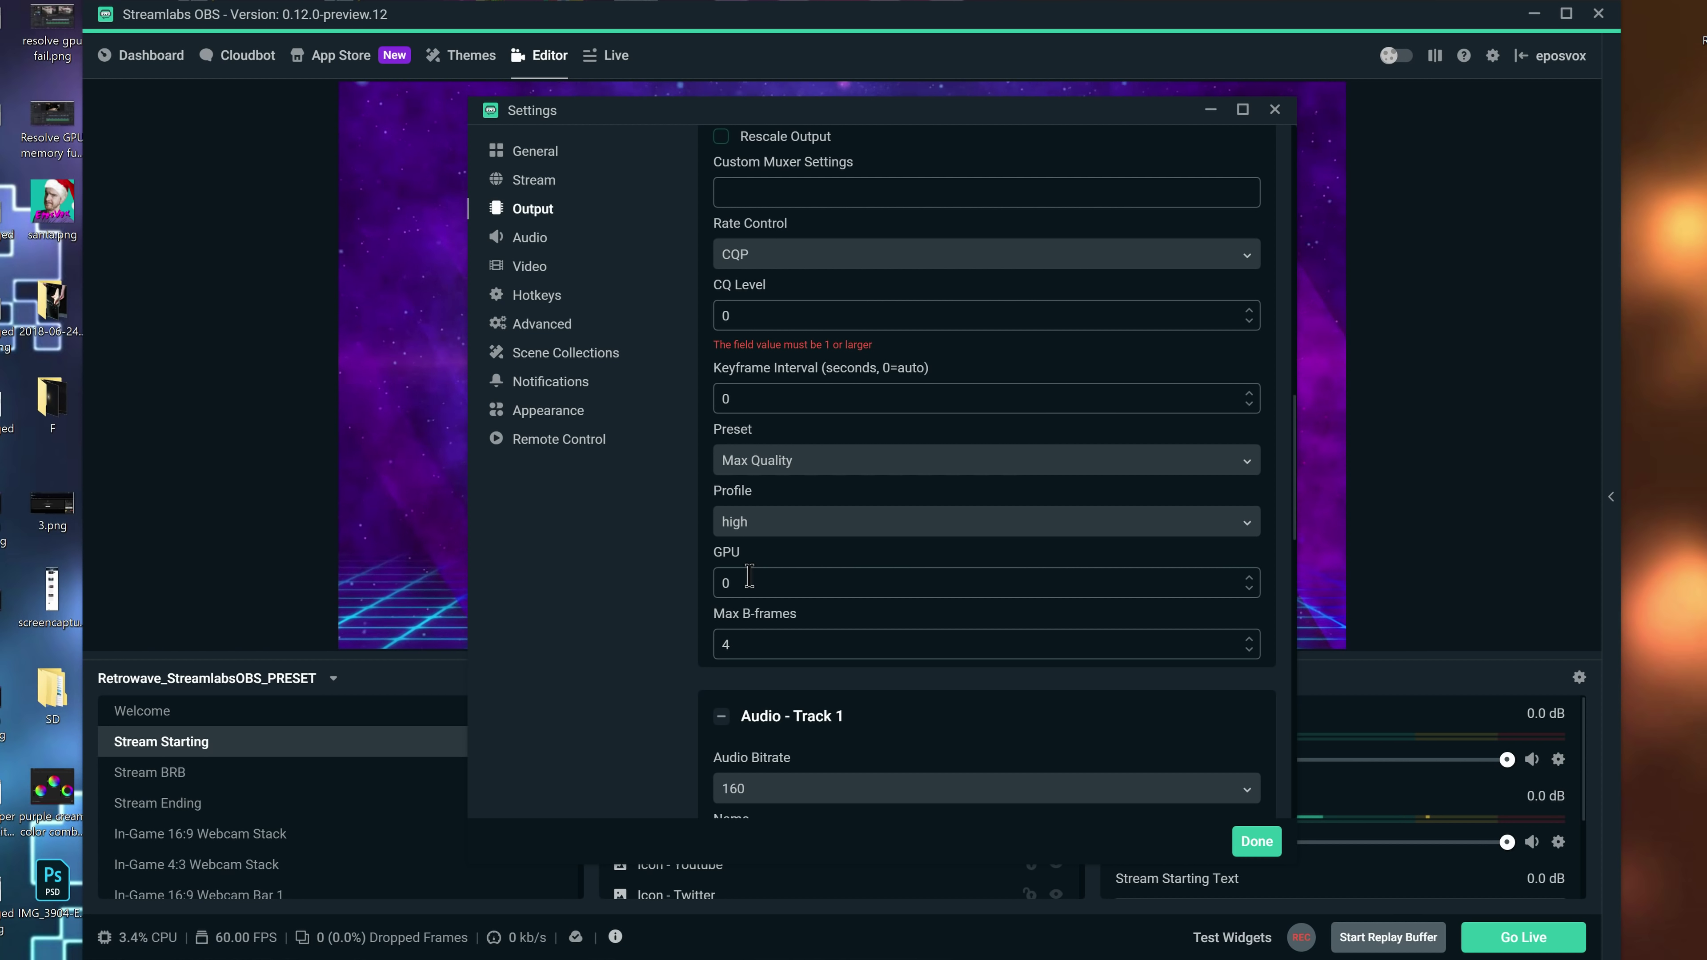
pyautogui.moveTo(759, 655); pyautogui.dragTo(685, 650)
pyautogui.doubleClick(756, 403)
# Step: Set the recording keyframe interval to 2 seconds, keep CQP rate control, and use CQ Level 14
pyautogui.write('2')
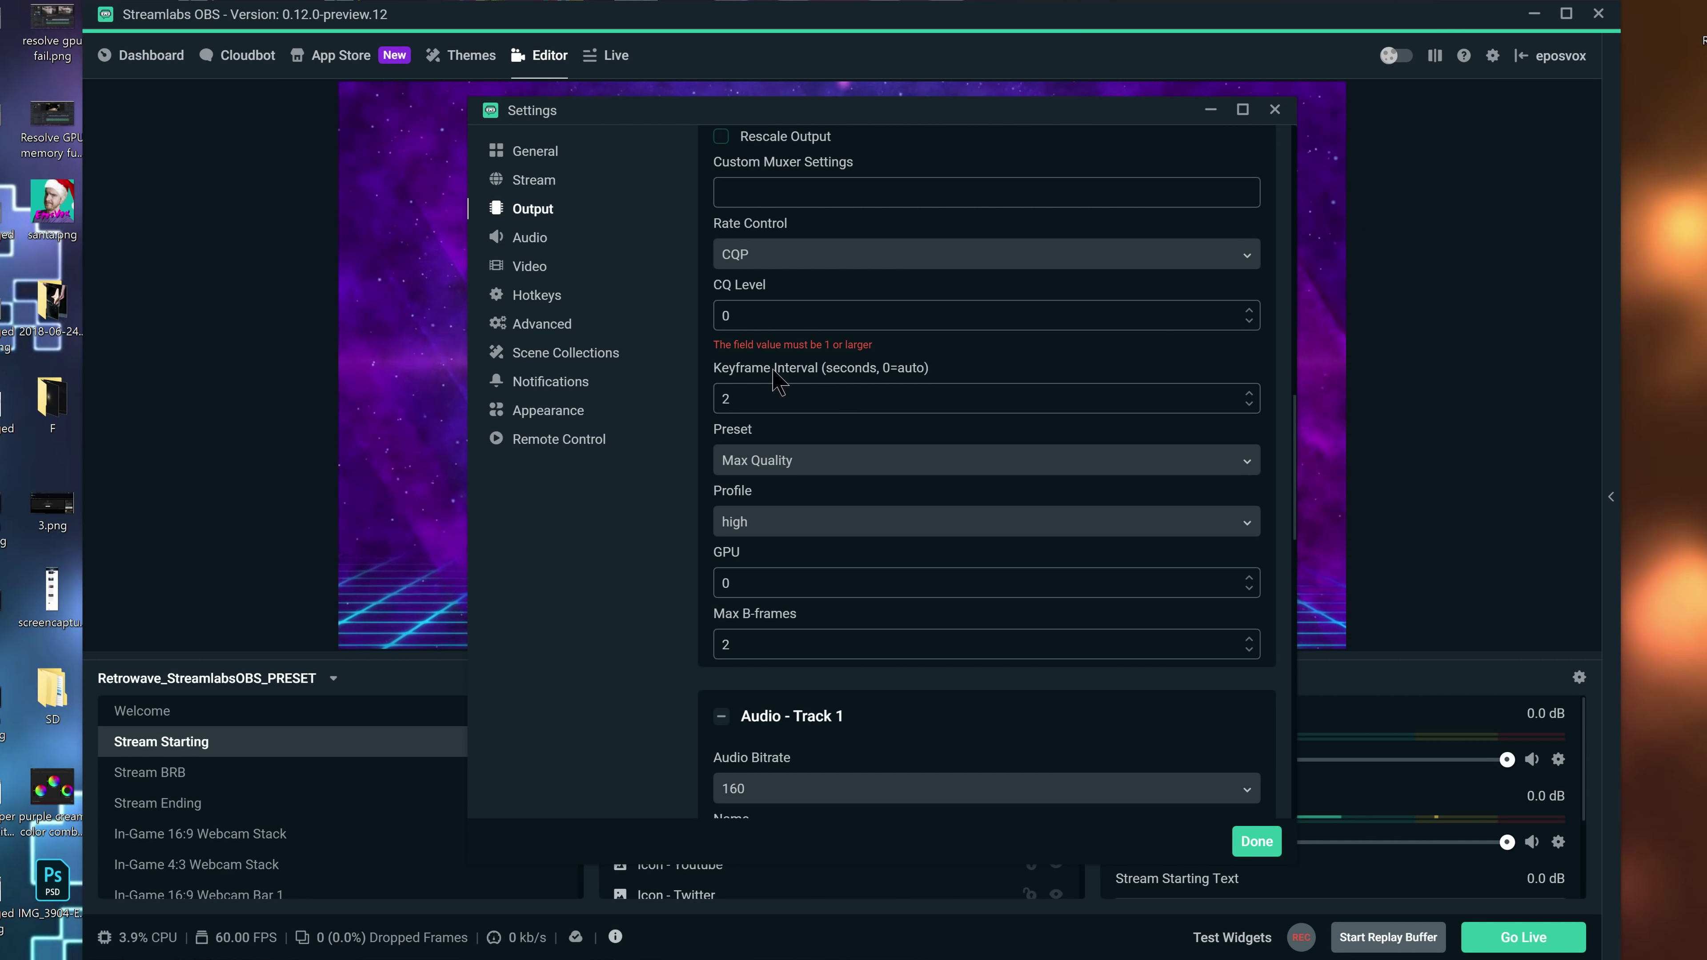
pyautogui.doubleClick(726, 315)
pyautogui.scroll(1, 728, 373)
pyautogui.click(754, 353)
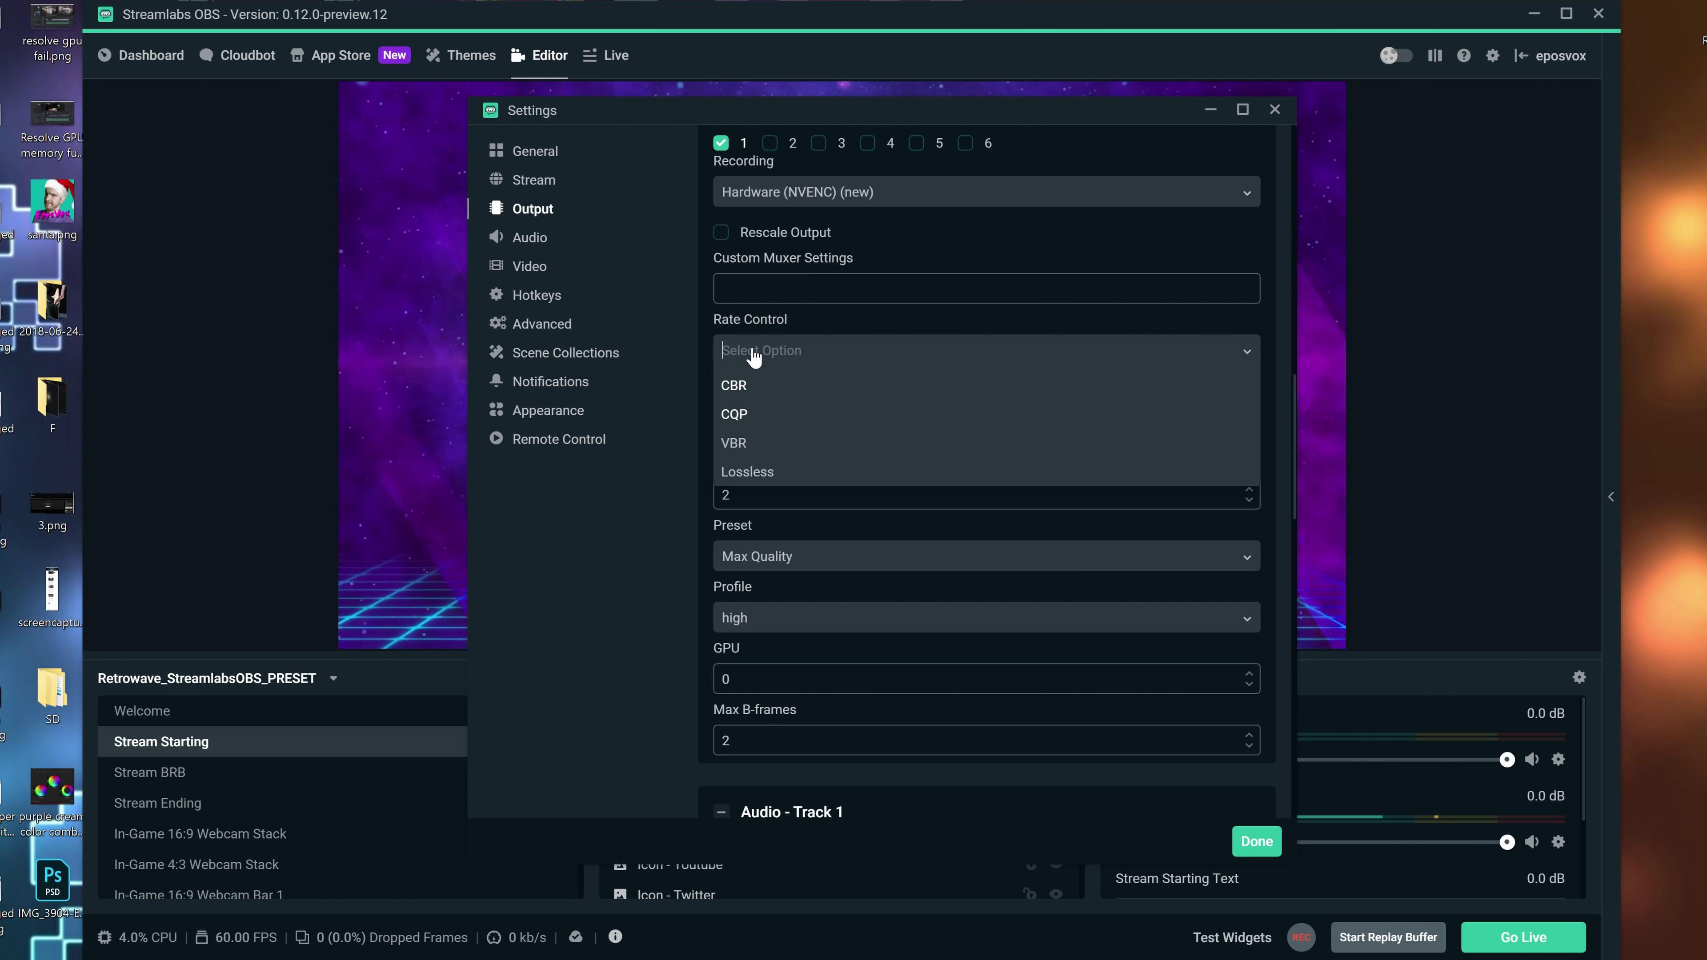
pyautogui.click(750, 413)
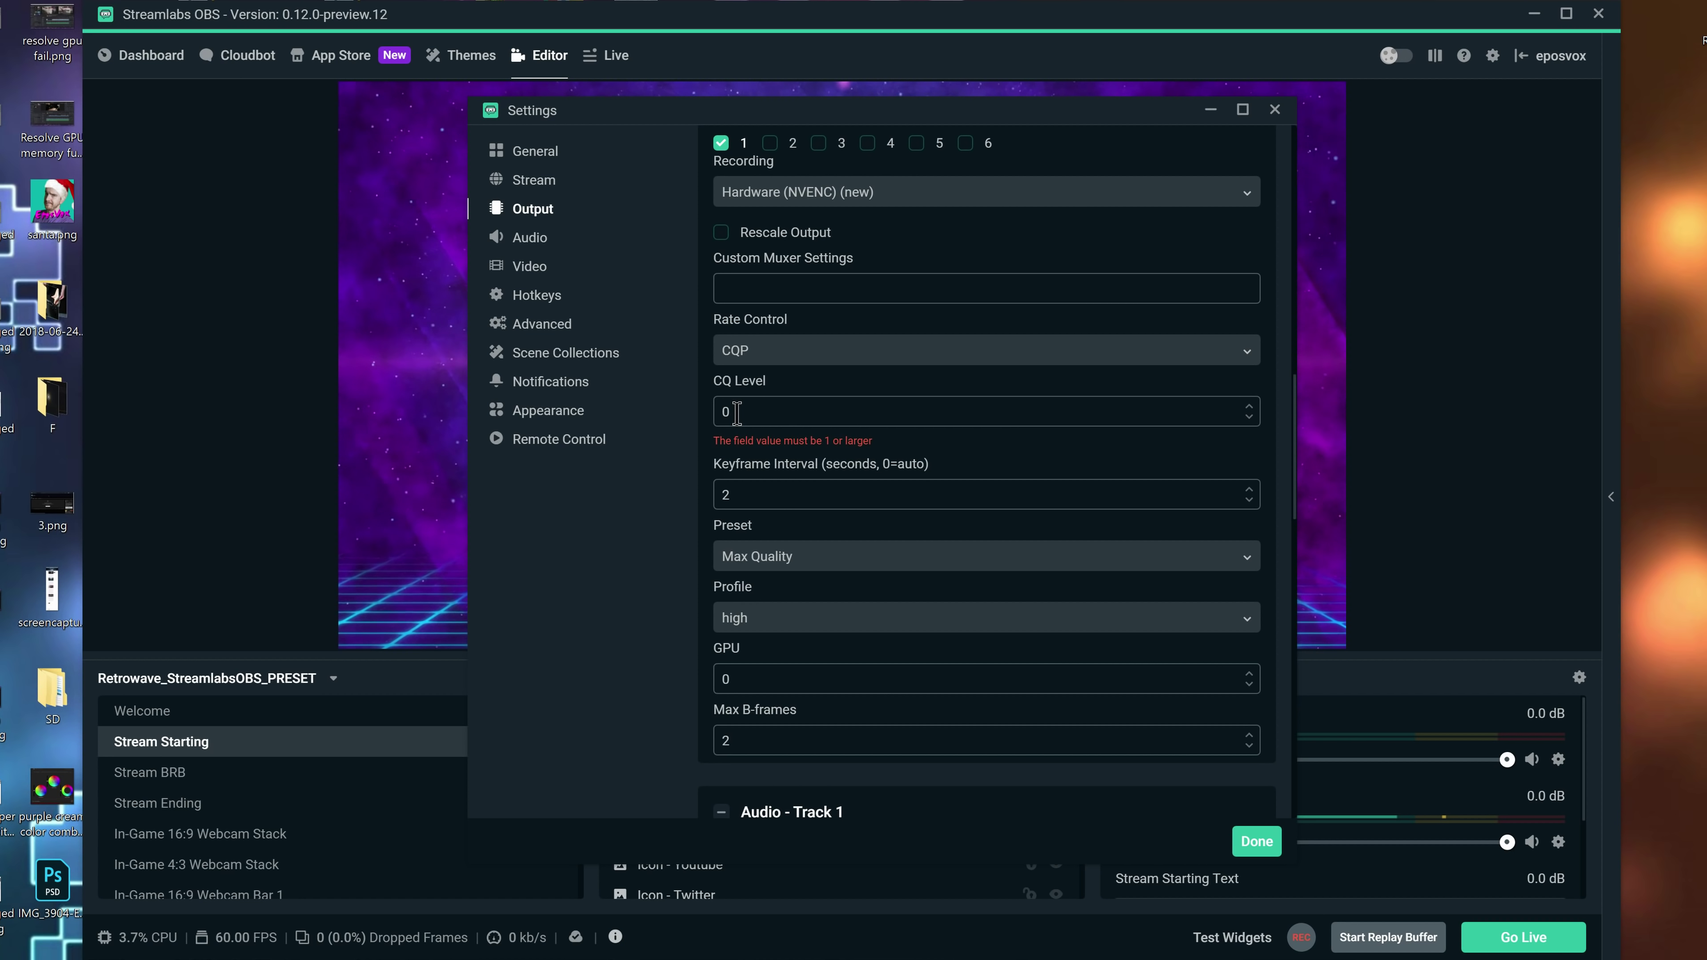
pyautogui.moveTo(773, 410); pyautogui.dragTo(679, 420)
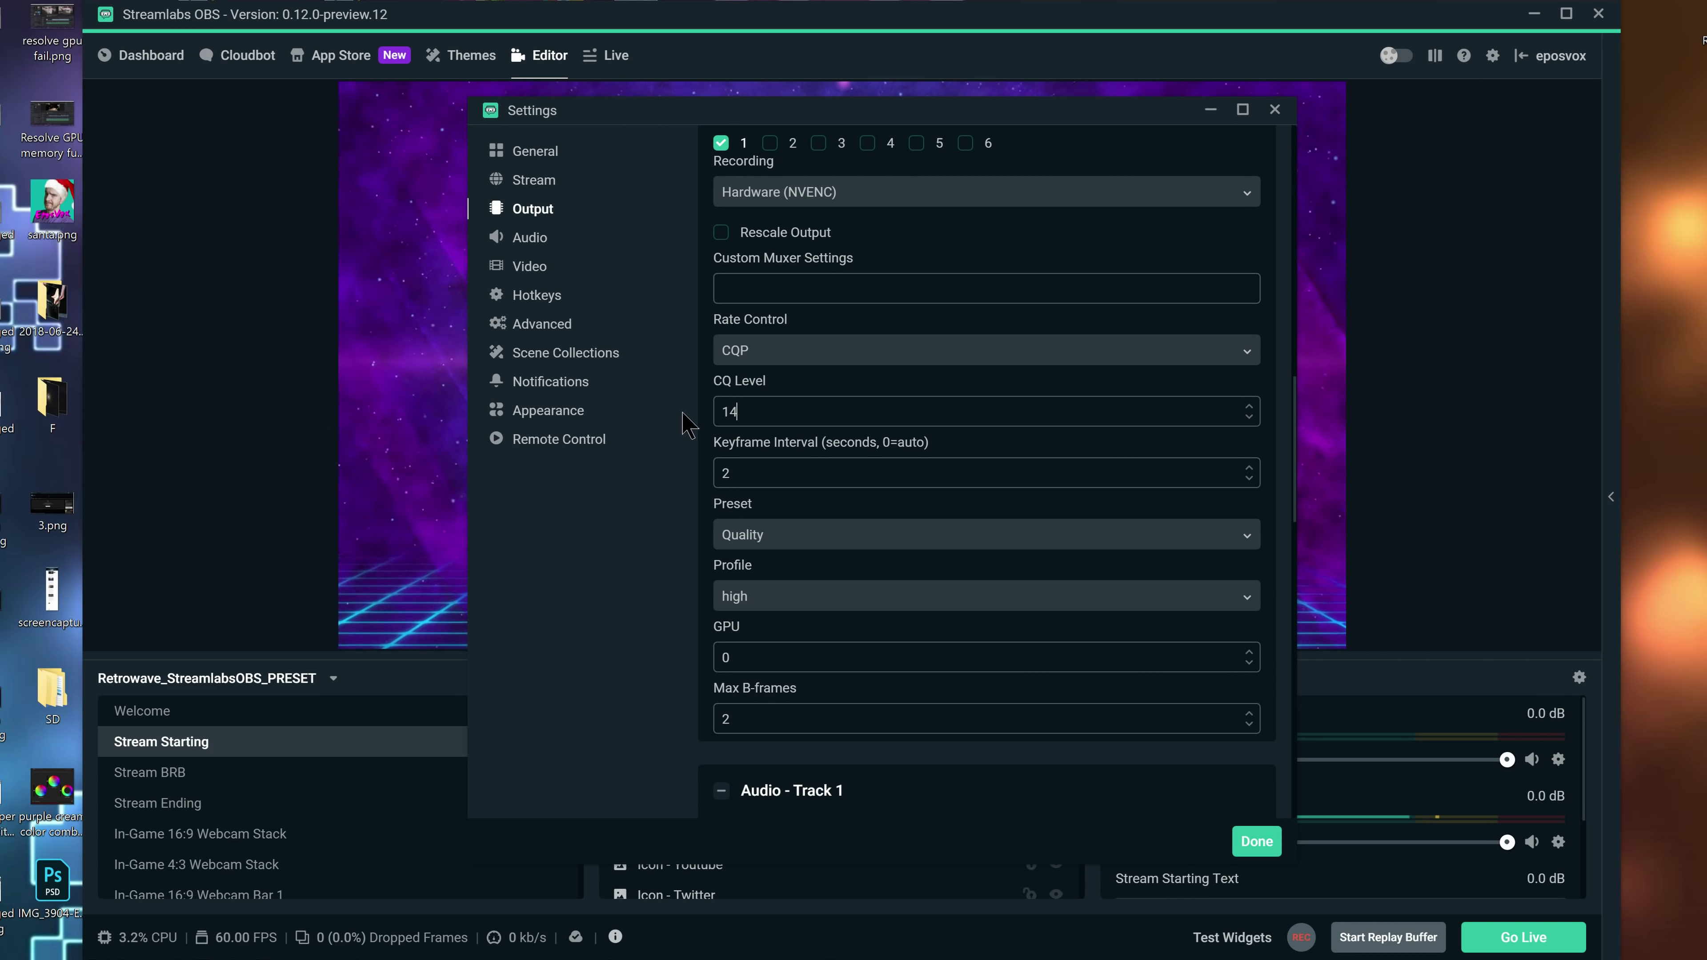
pyautogui.moveTo(743, 412); pyautogui.dragTo(718, 408)
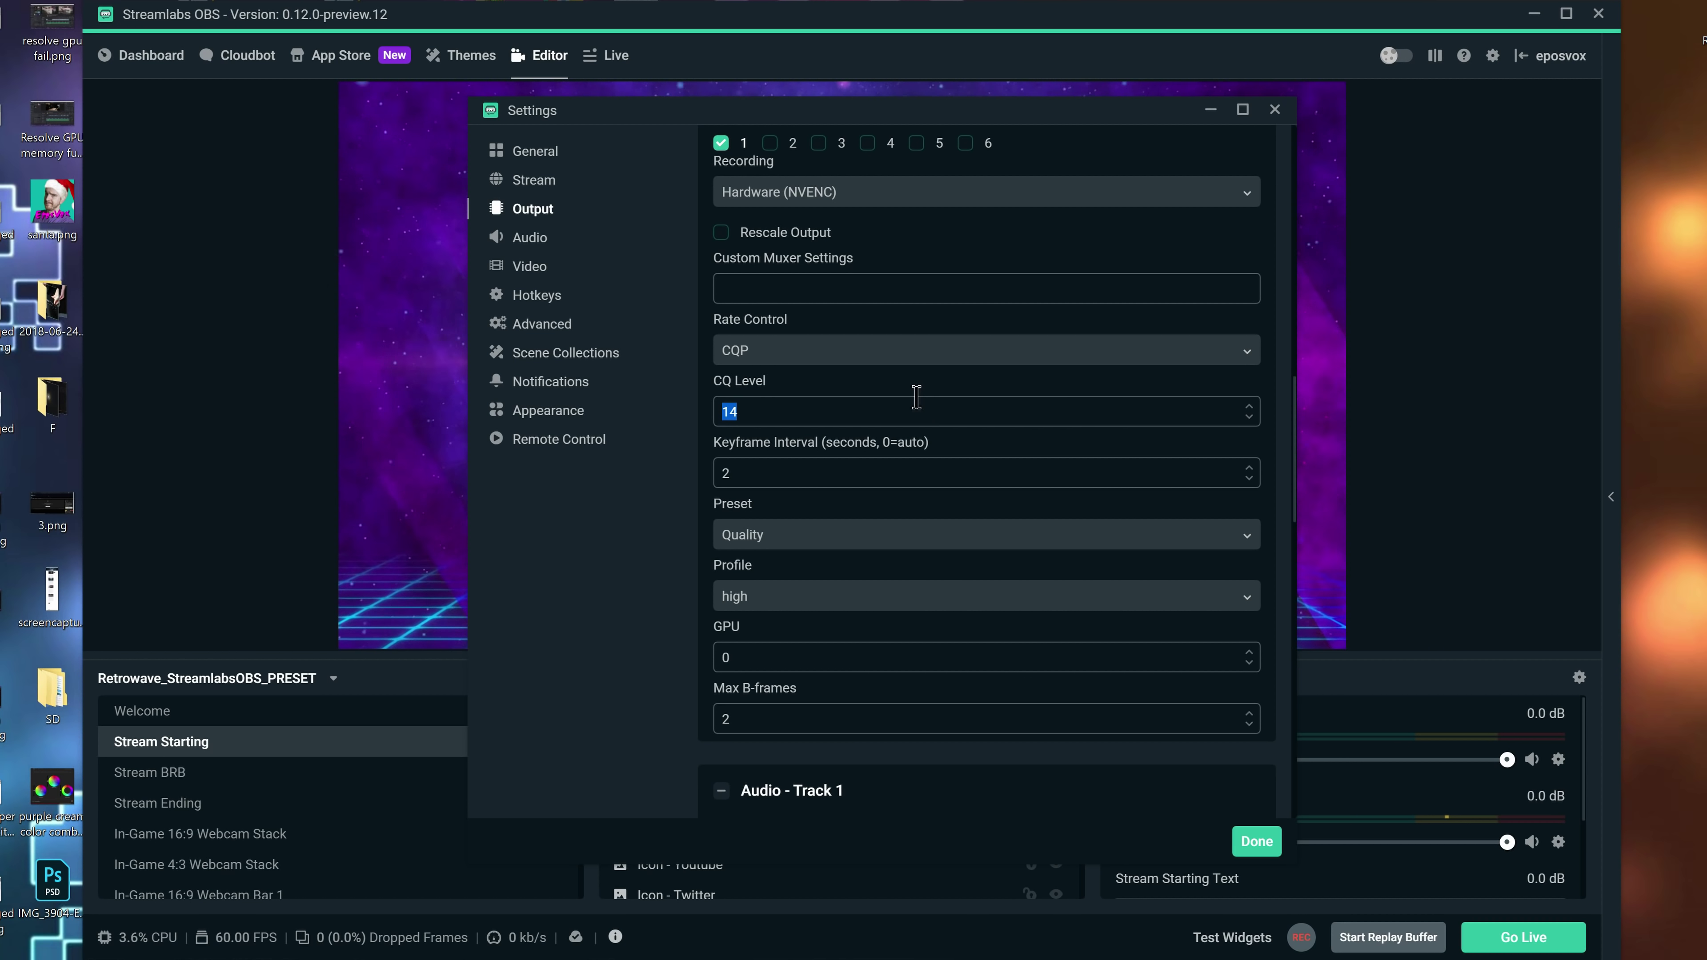
# Step: Switch recording rate control to VBR with a 50000 bitrate and 100000 max bitrate
pyautogui.click(848, 351)
pyautogui.click(794, 445)
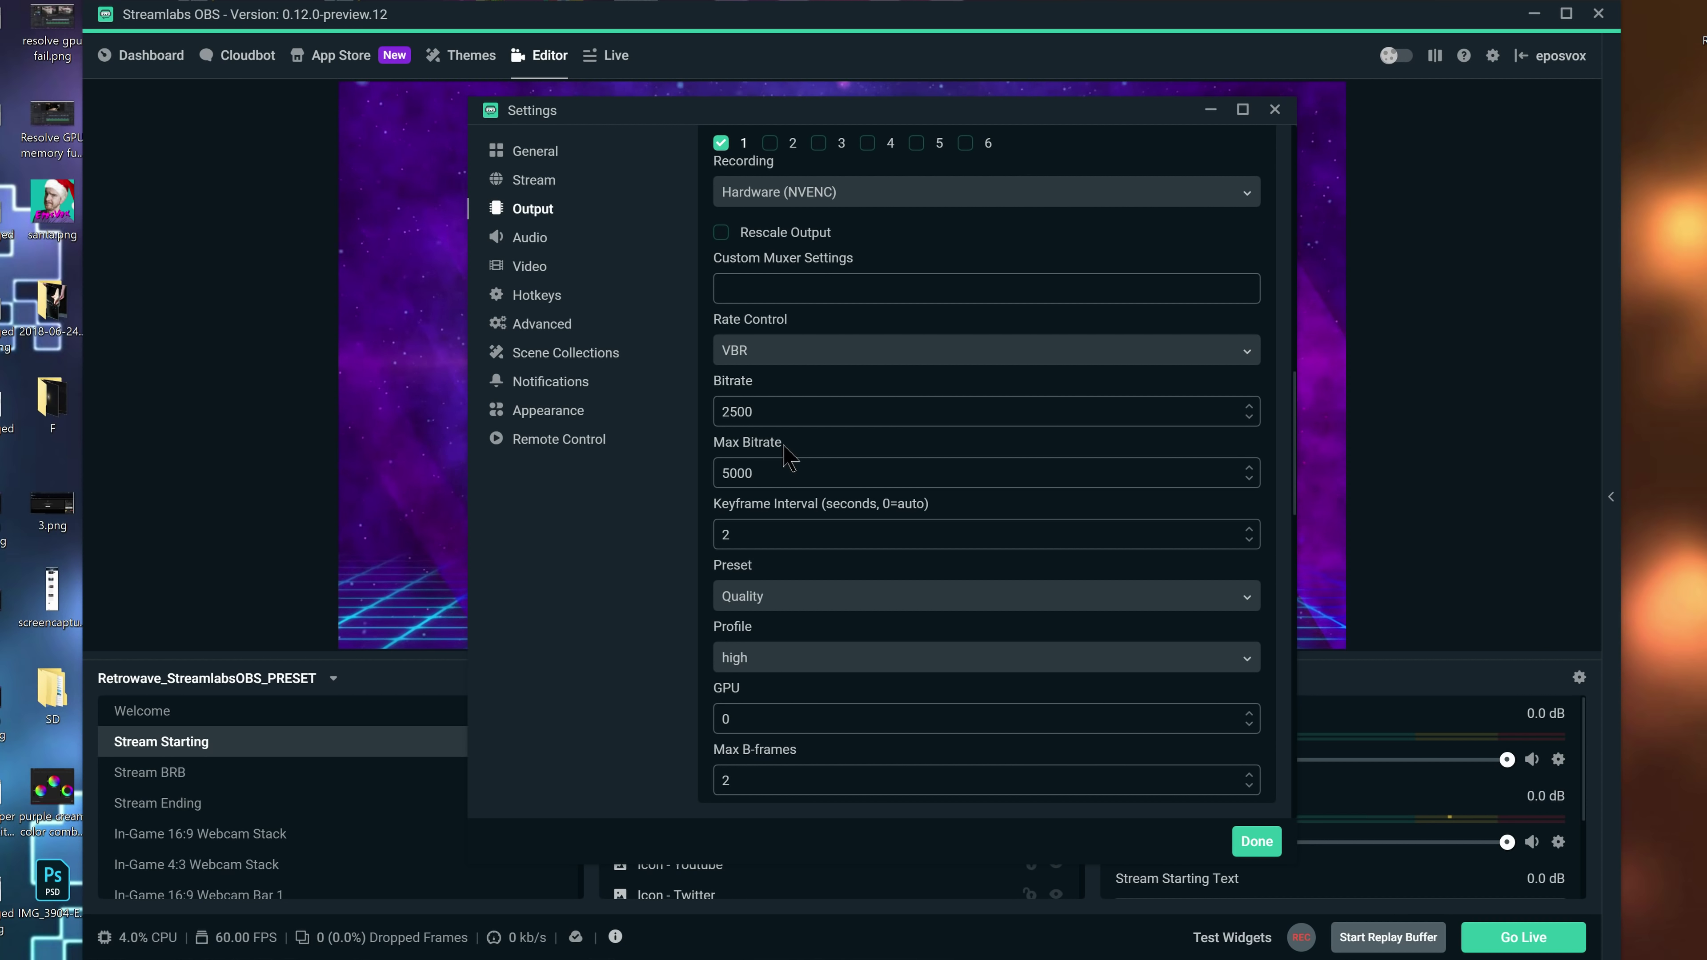
pyautogui.moveTo(773, 418); pyautogui.dragTo(666, 412)
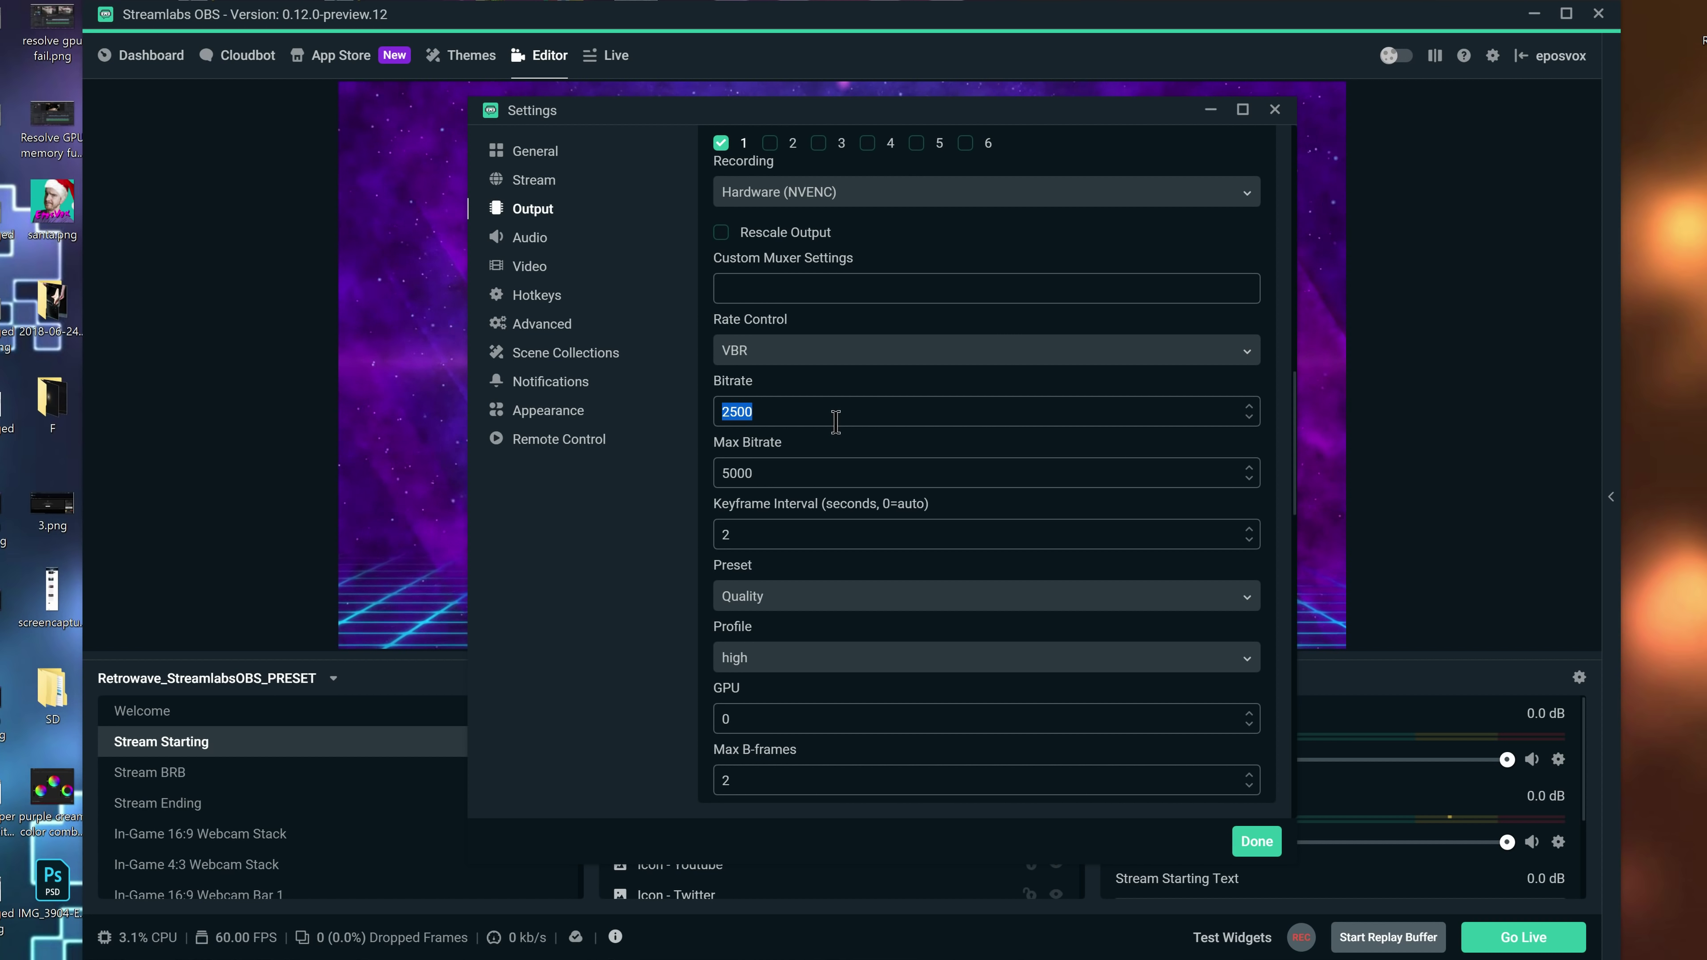
pyautogui.write('50000')
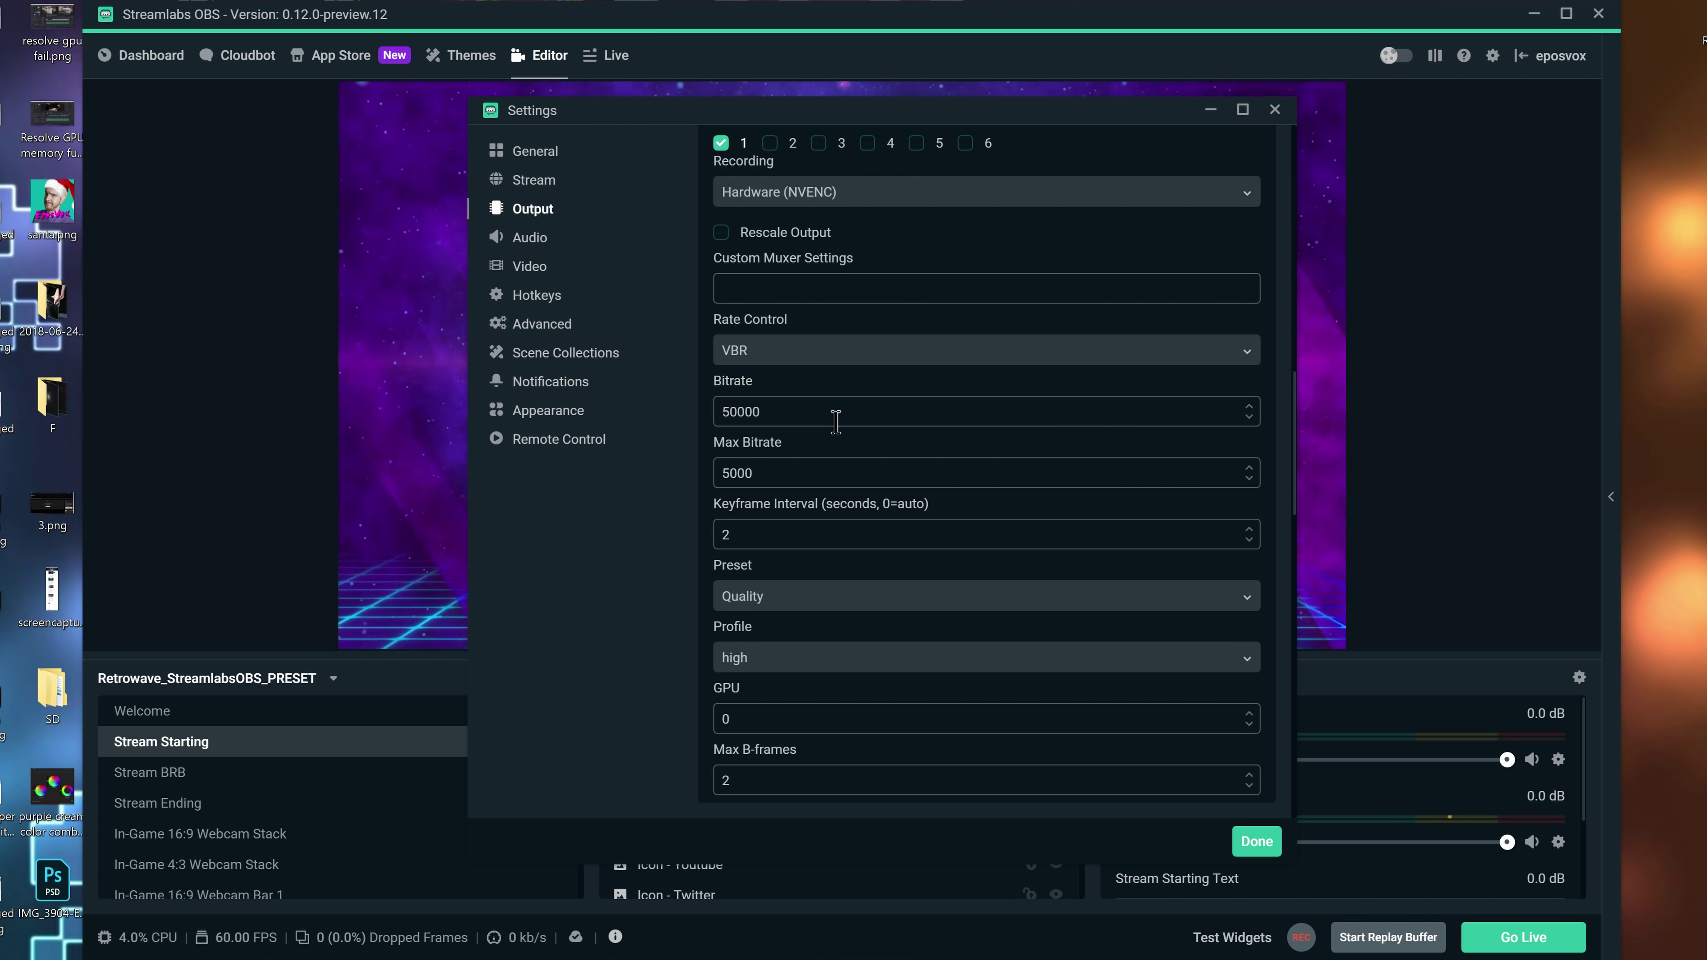
pyautogui.moveTo(830, 473); pyautogui.dragTo(682, 470)
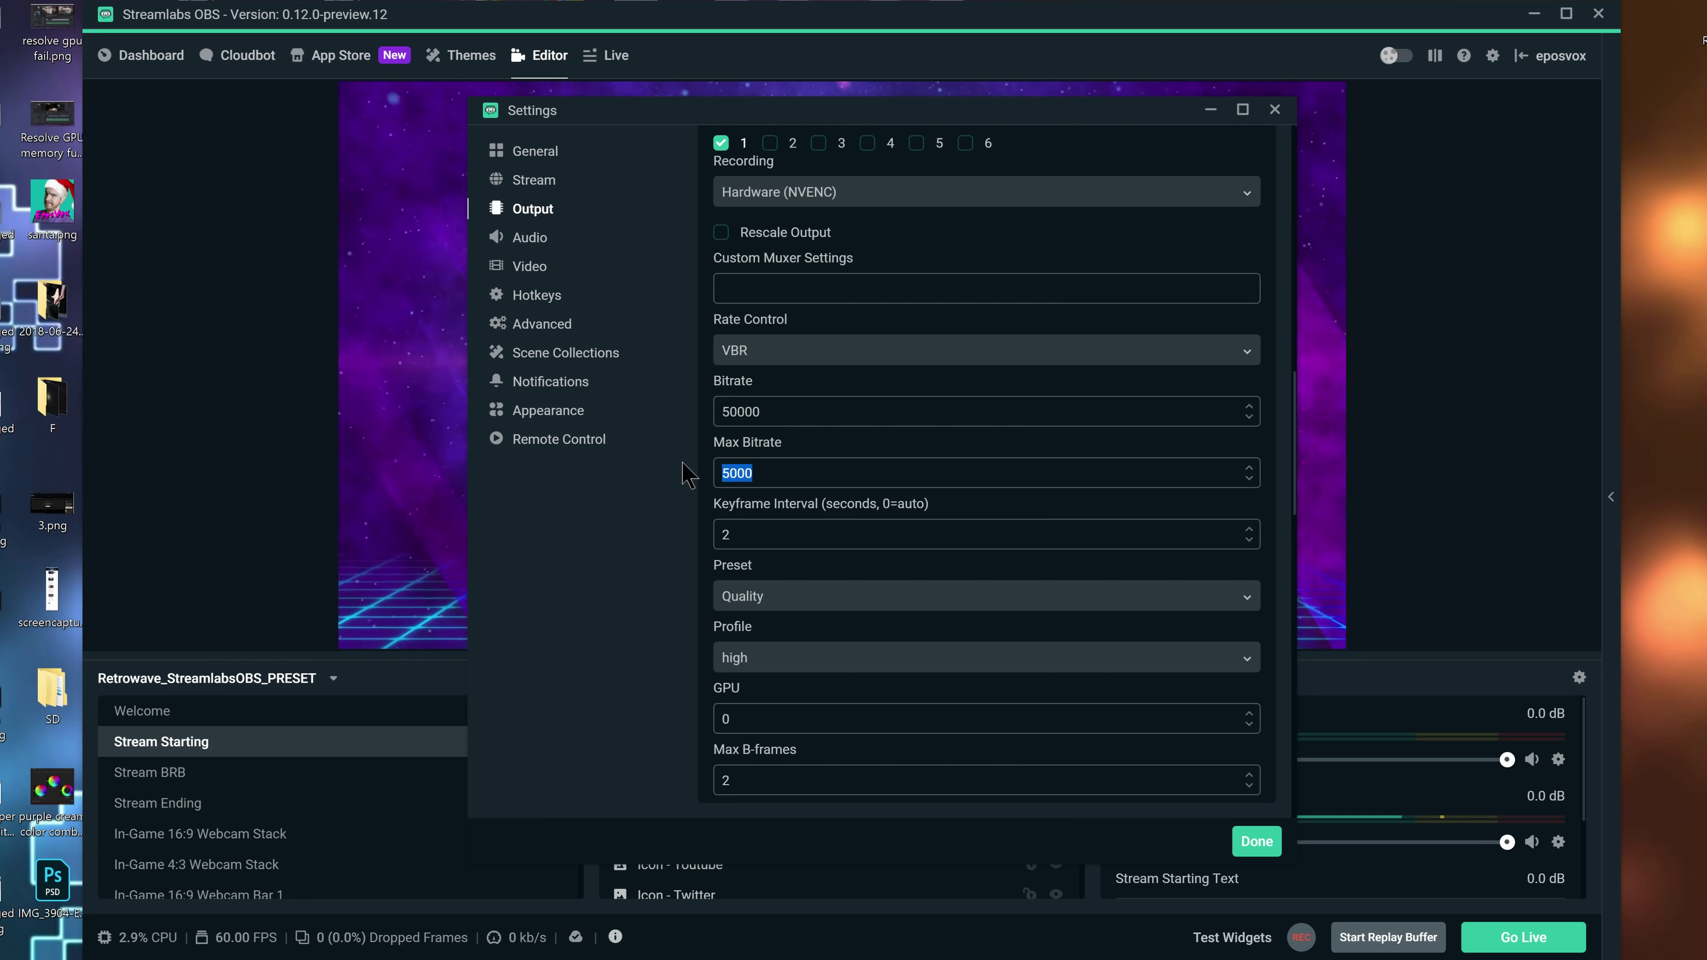
pyautogui.write('1000')
# Step: Set the recording encoder preset to Max Quality
pyautogui.click(731, 598)
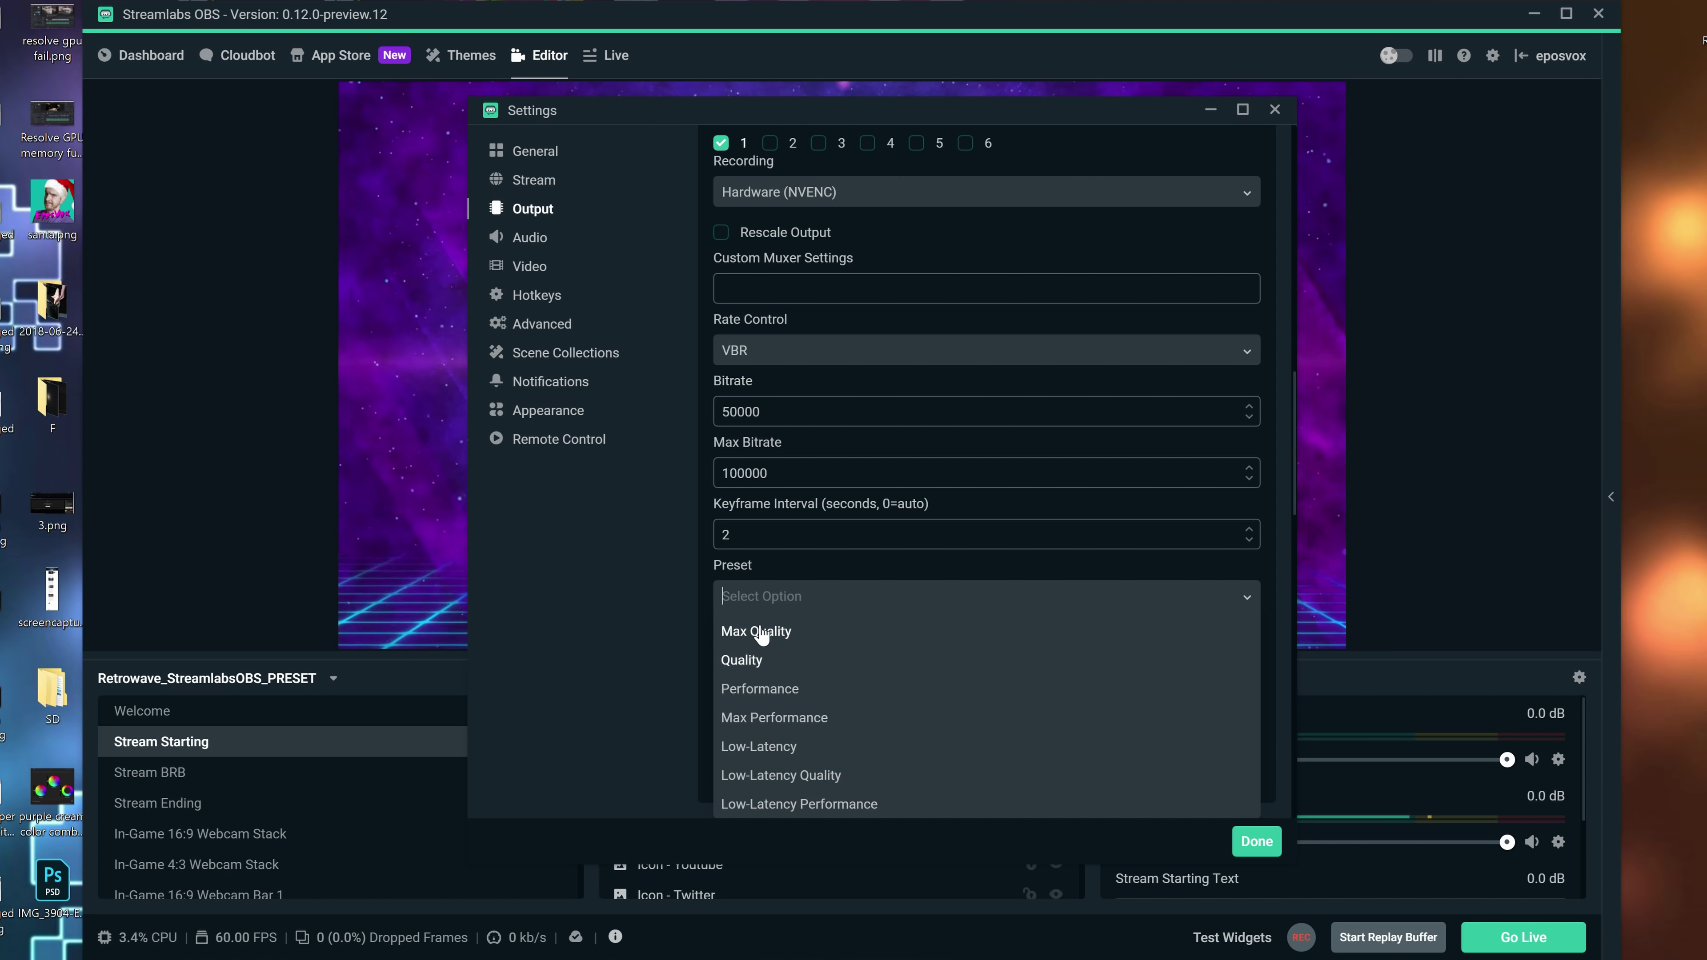
pyautogui.click(762, 634)
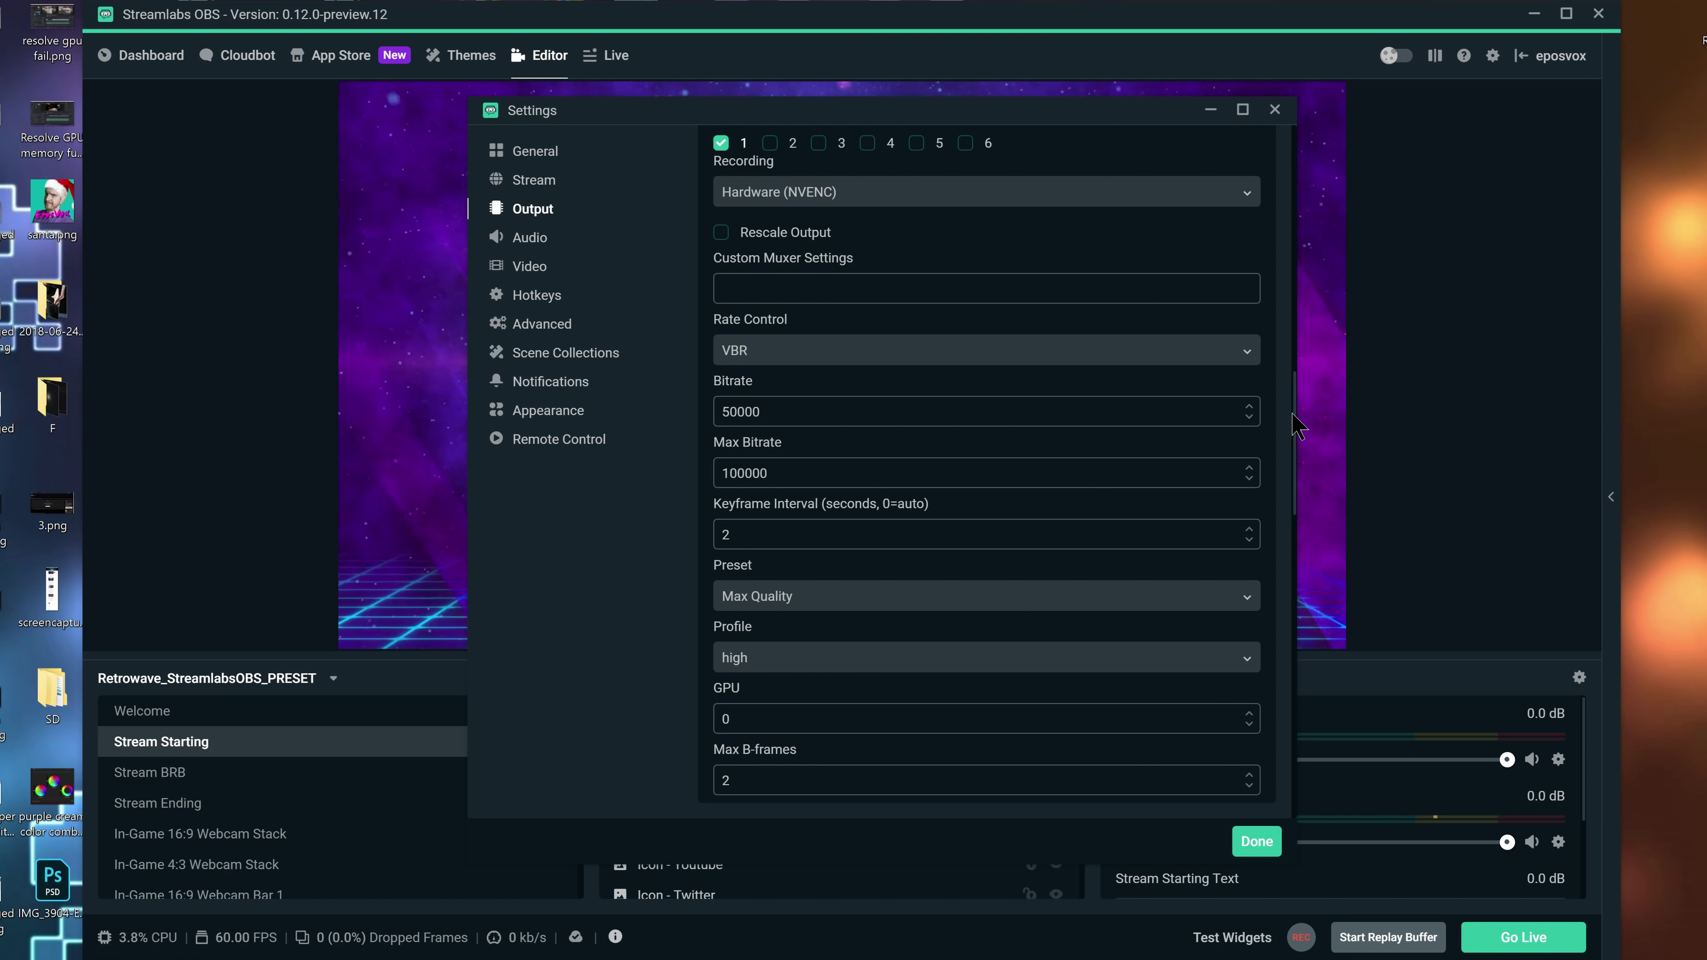
pyautogui.scroll(-1, 698, 574)
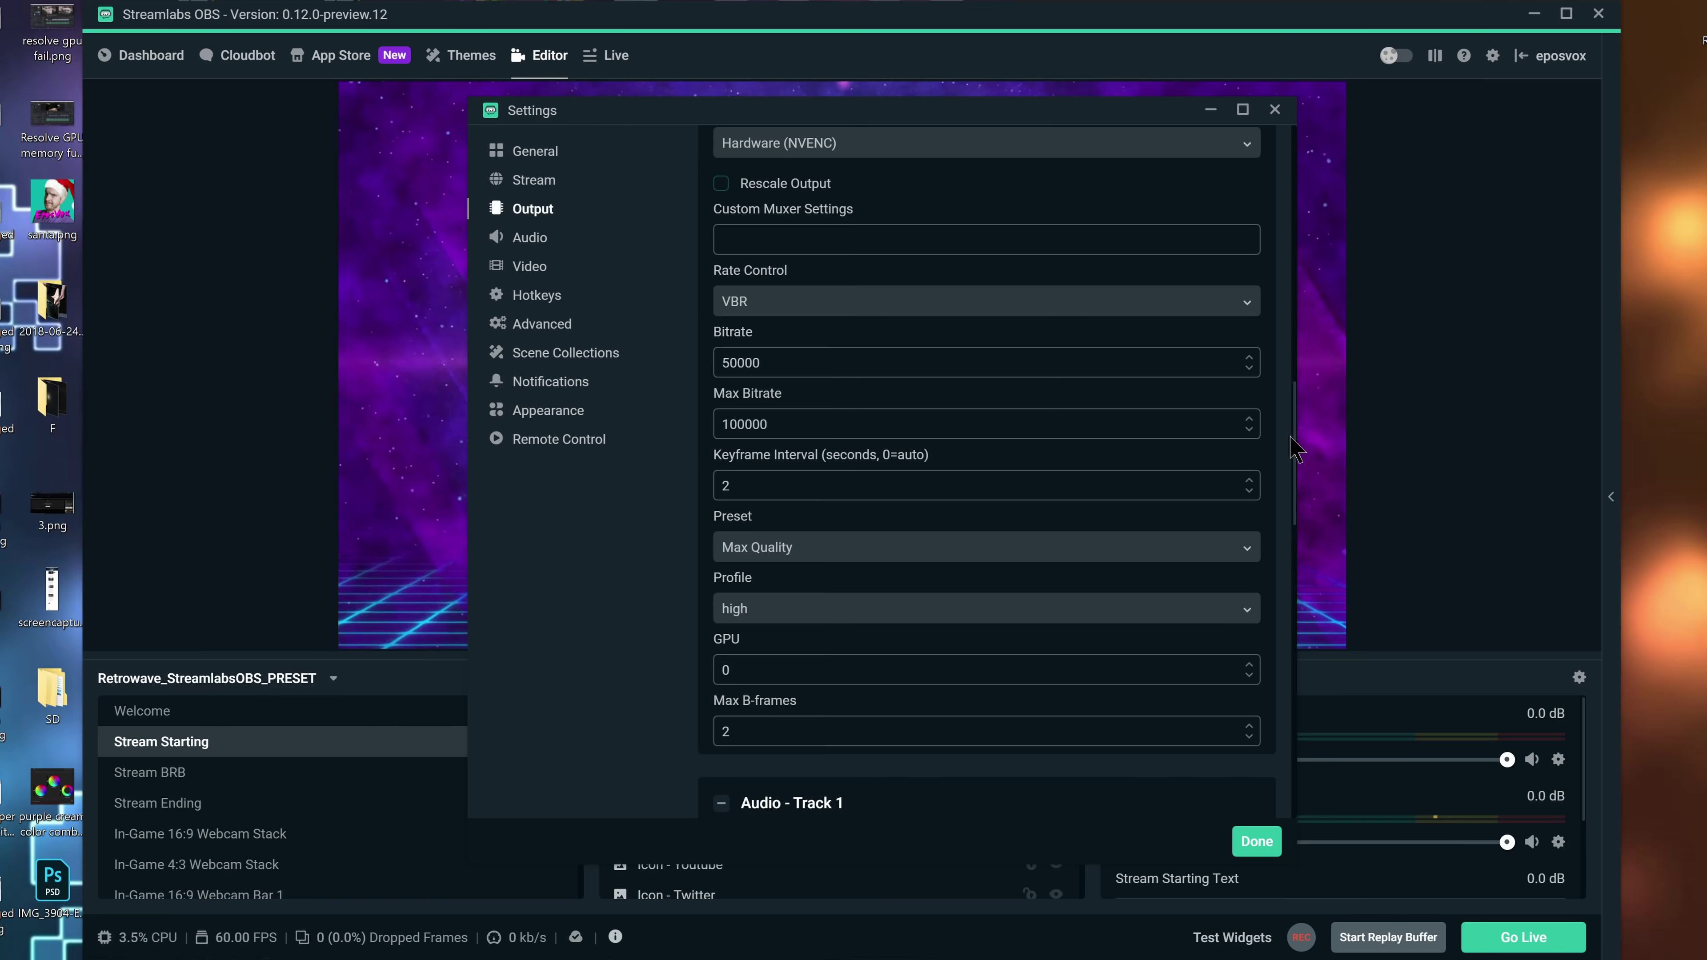